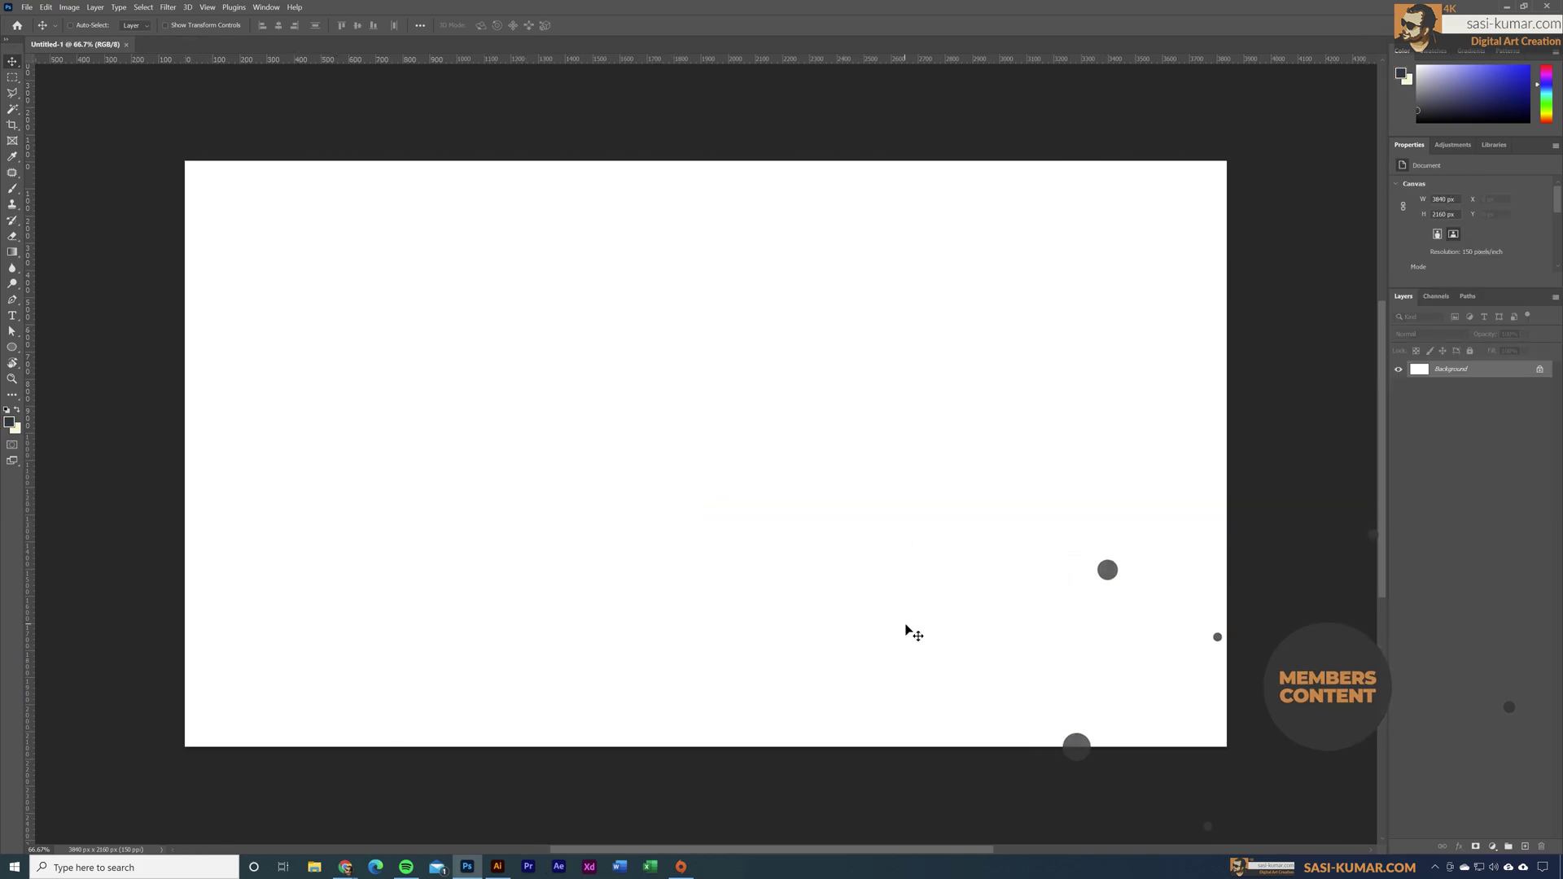
- Select the Gradient tool and choose the Basics > Black, White gradient preset
left_click(12, 252)
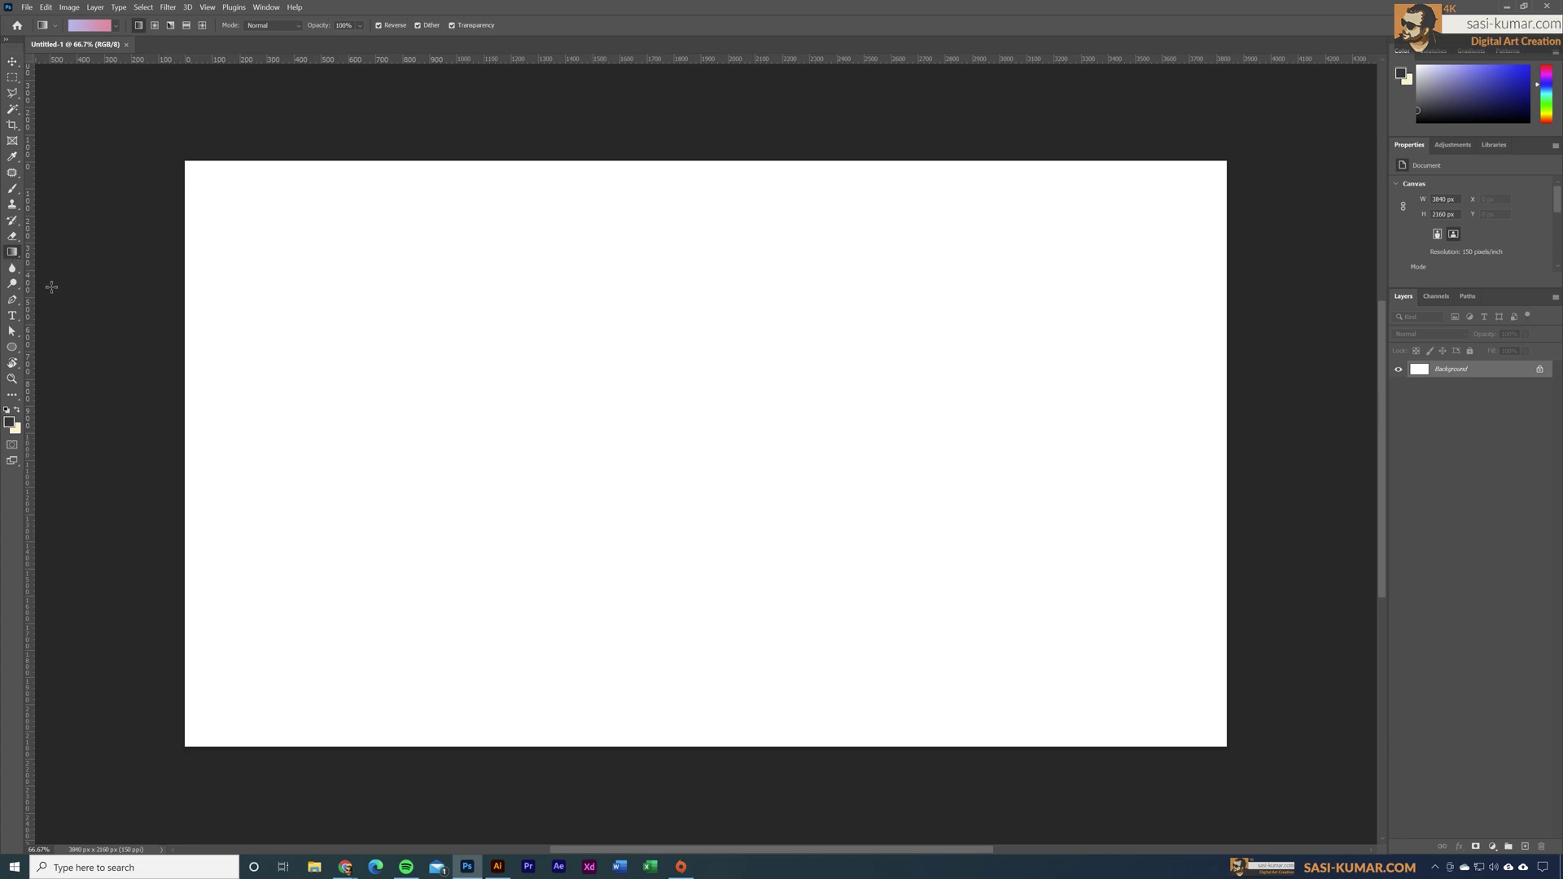
left_click(98, 29)
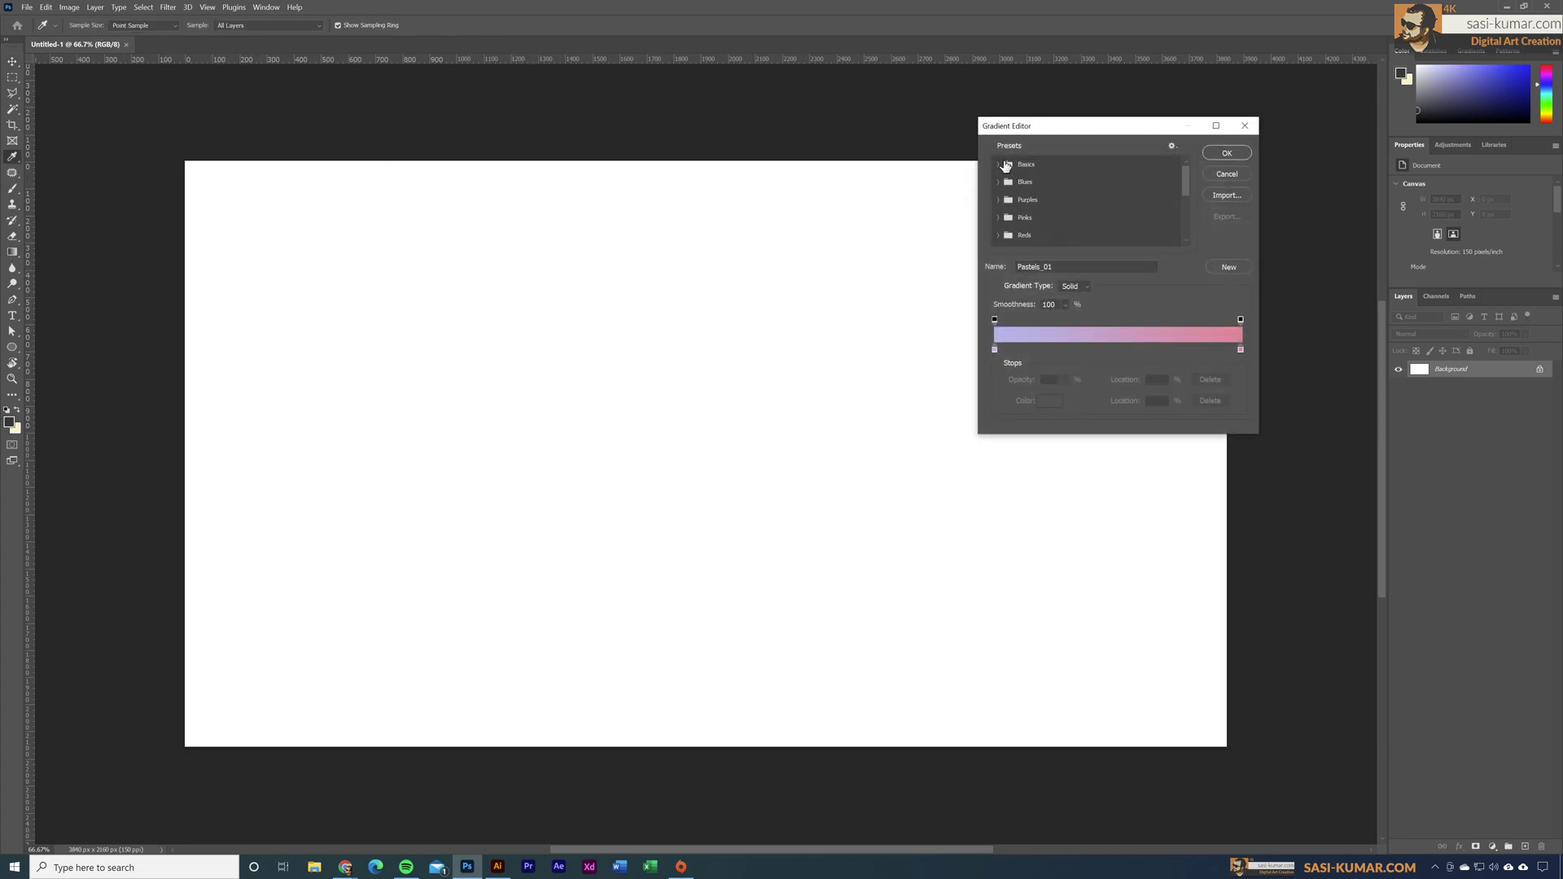
left_click(1003, 166)
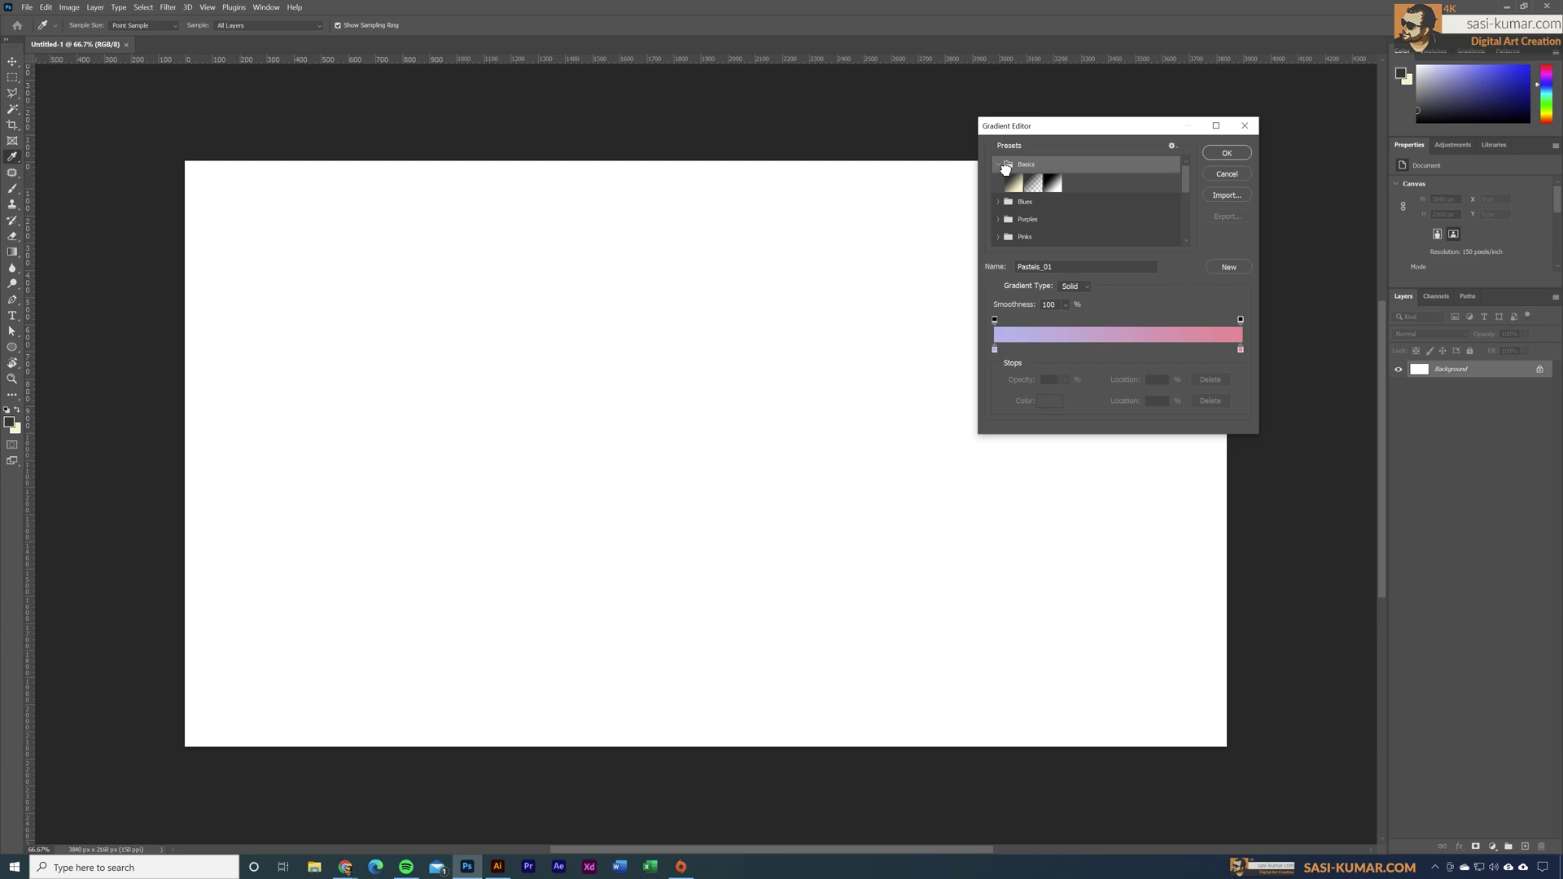
left_click(1055, 184)
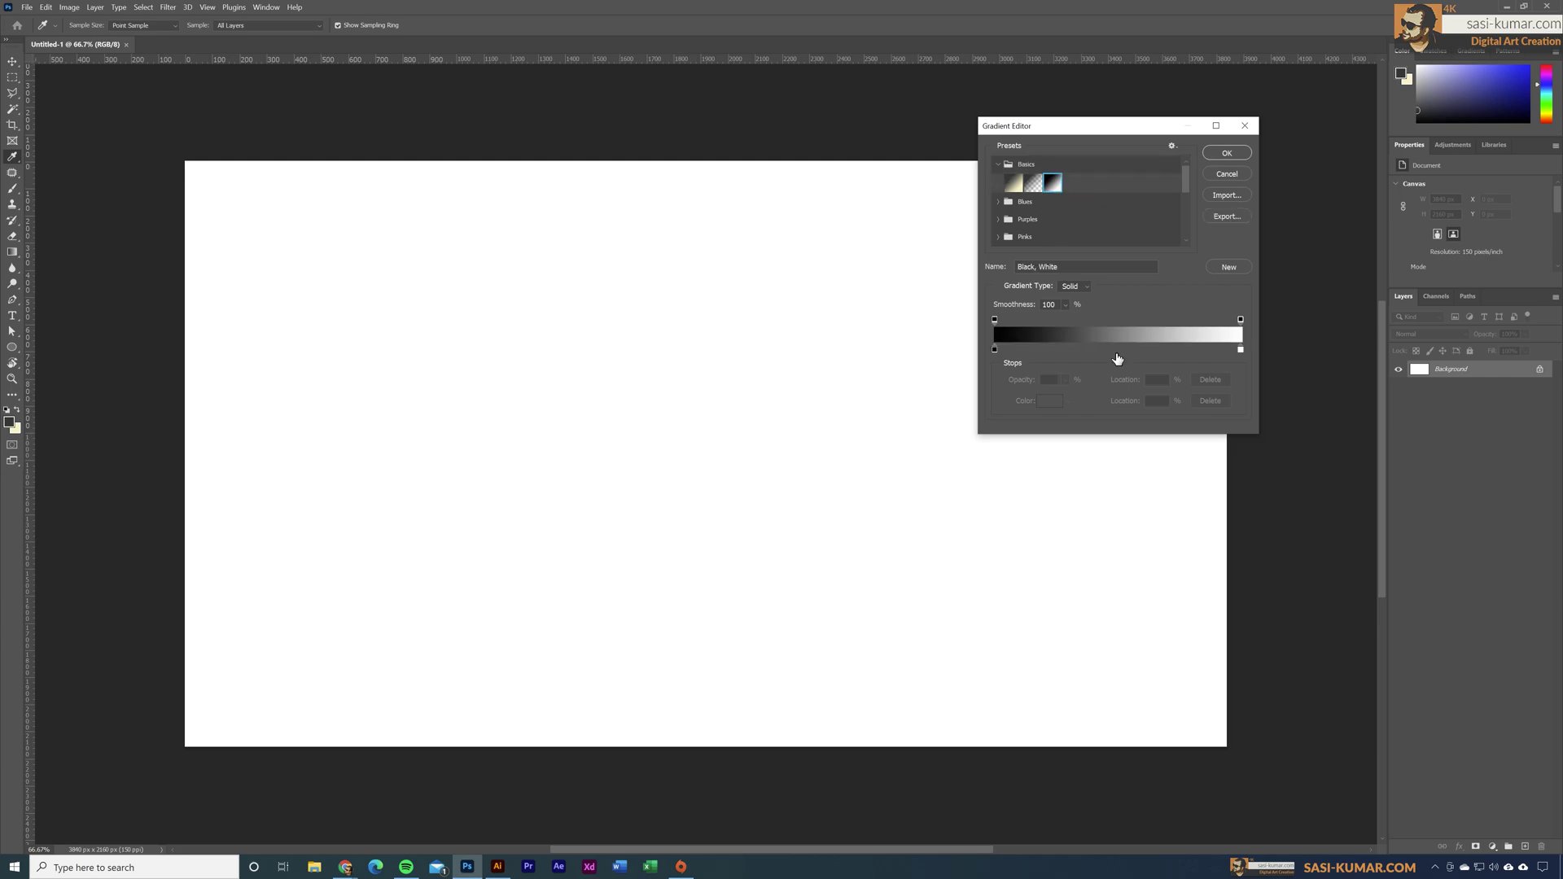
left_click(1223, 155)
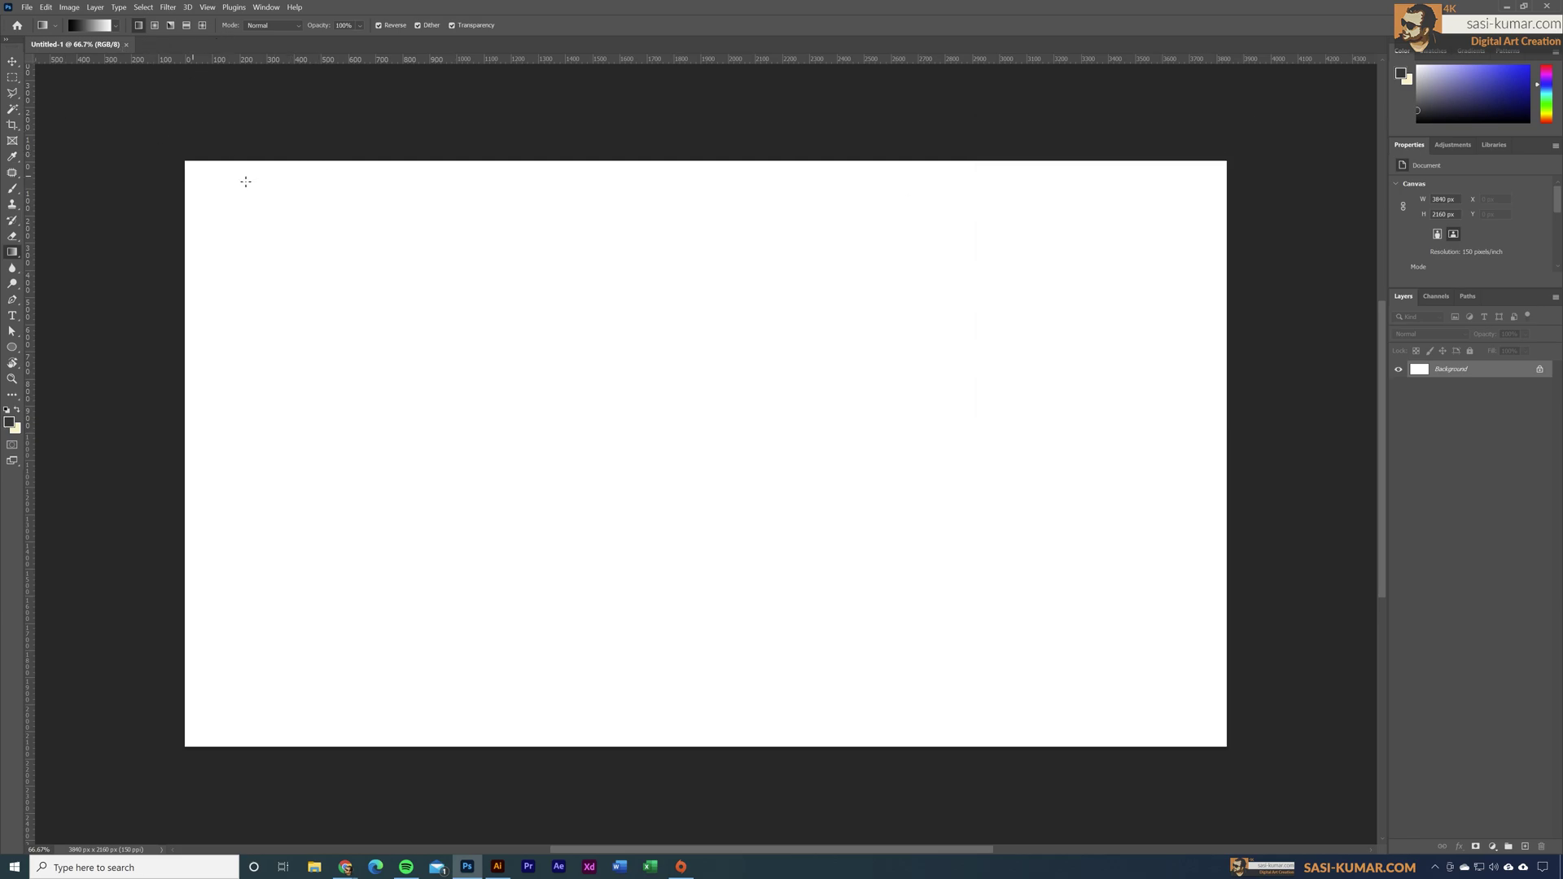
- Switch the gradient to Diamond and set its blend mode to Difference
left_click(203, 31)
left_click(275, 25)
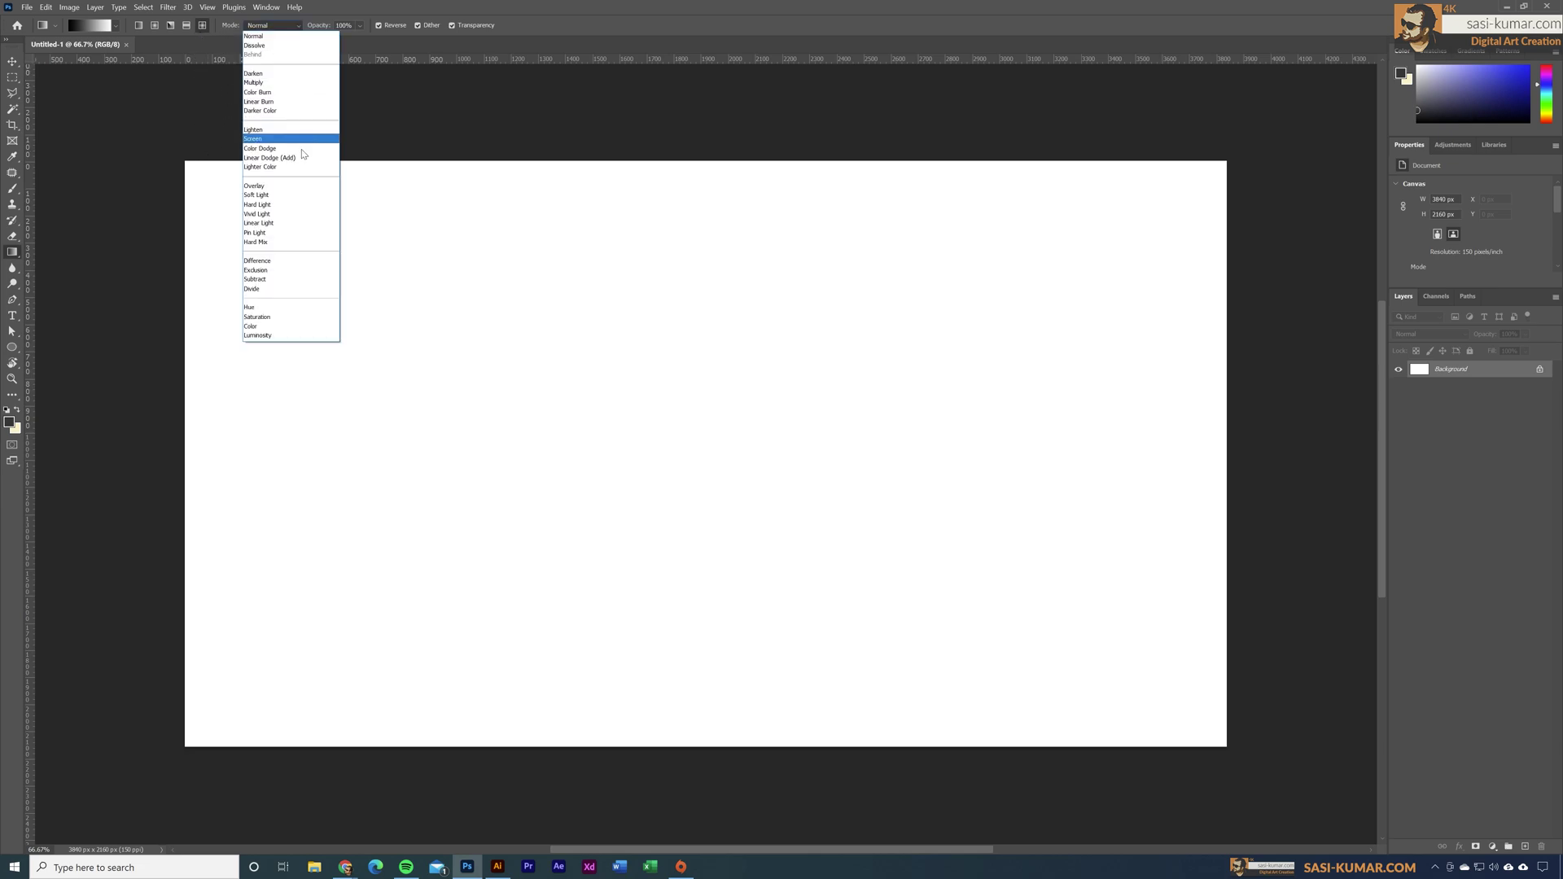
left_click(312, 260)
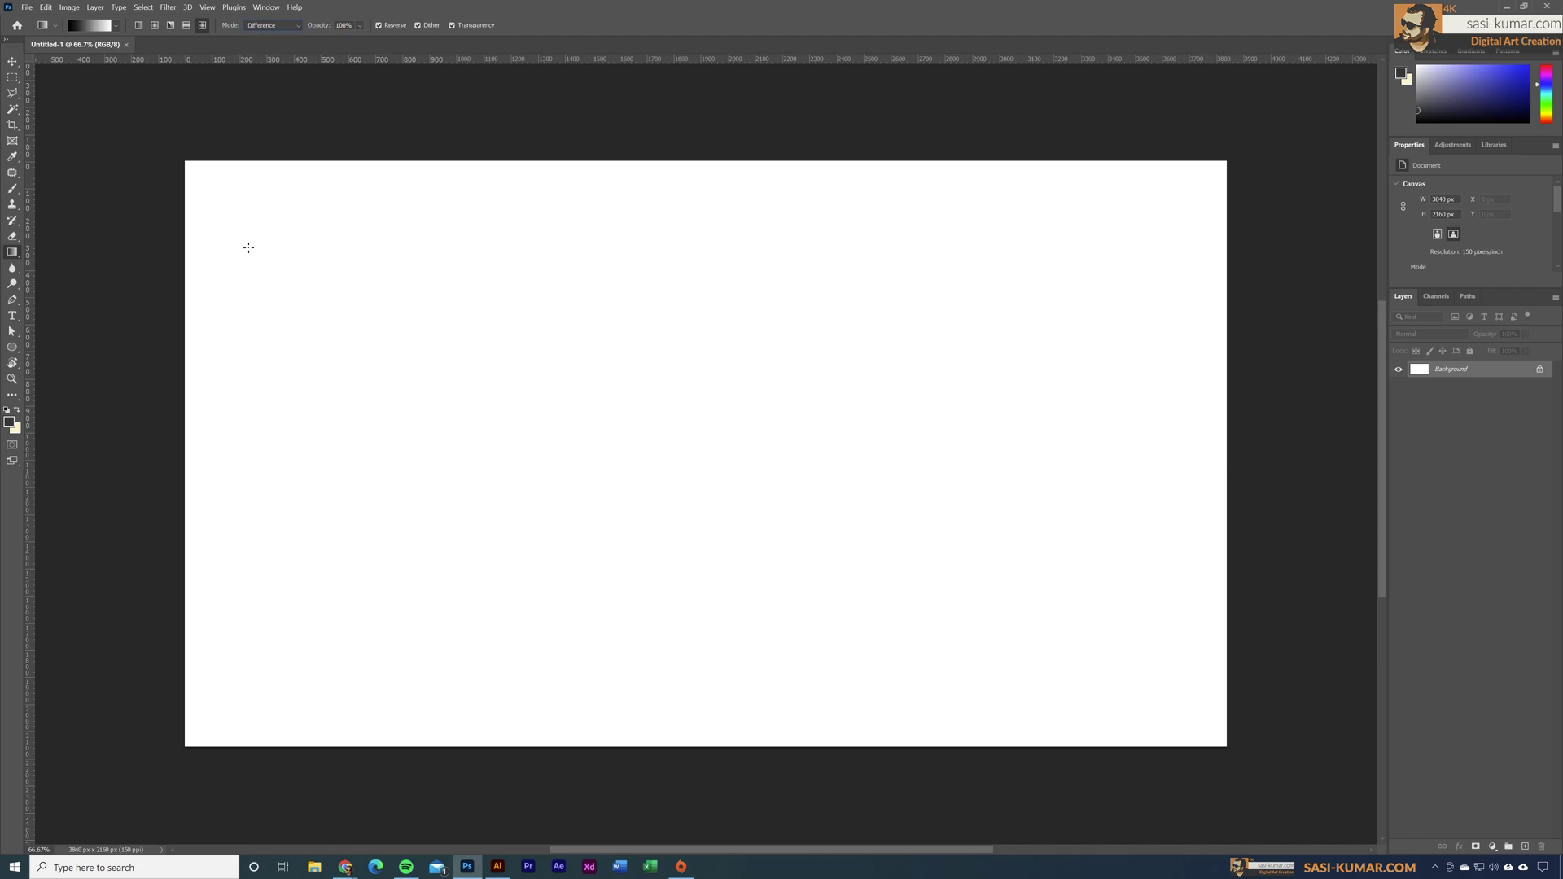
- Drag diamond gradients over the top-left and lower-right areas of the canvas
left_click_drag(241, 227, 298, 290)
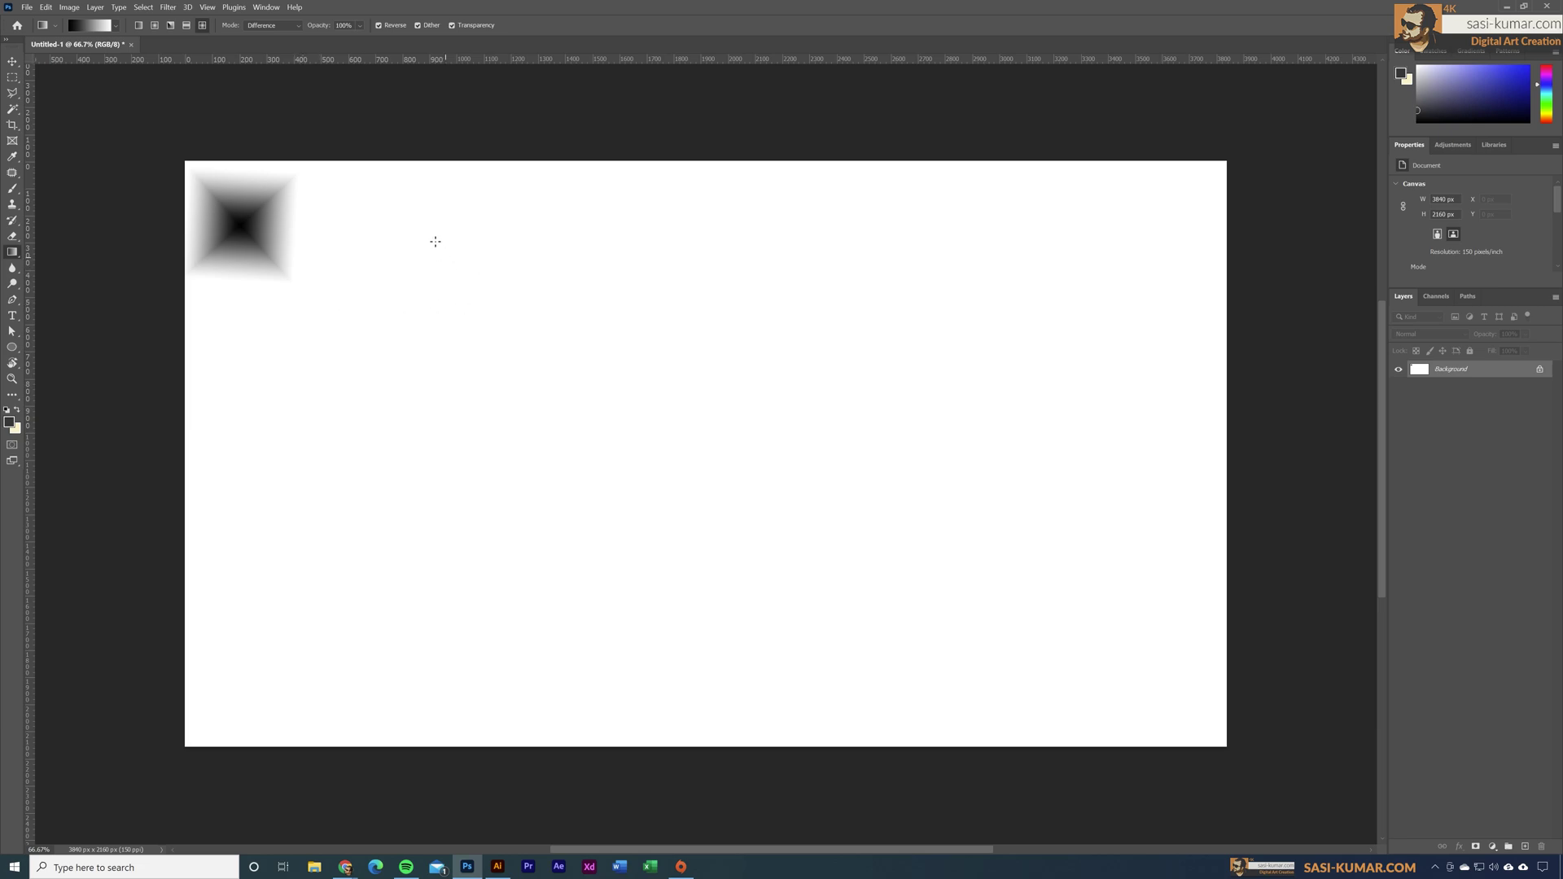
left_click_drag(347, 200, 559, 421)
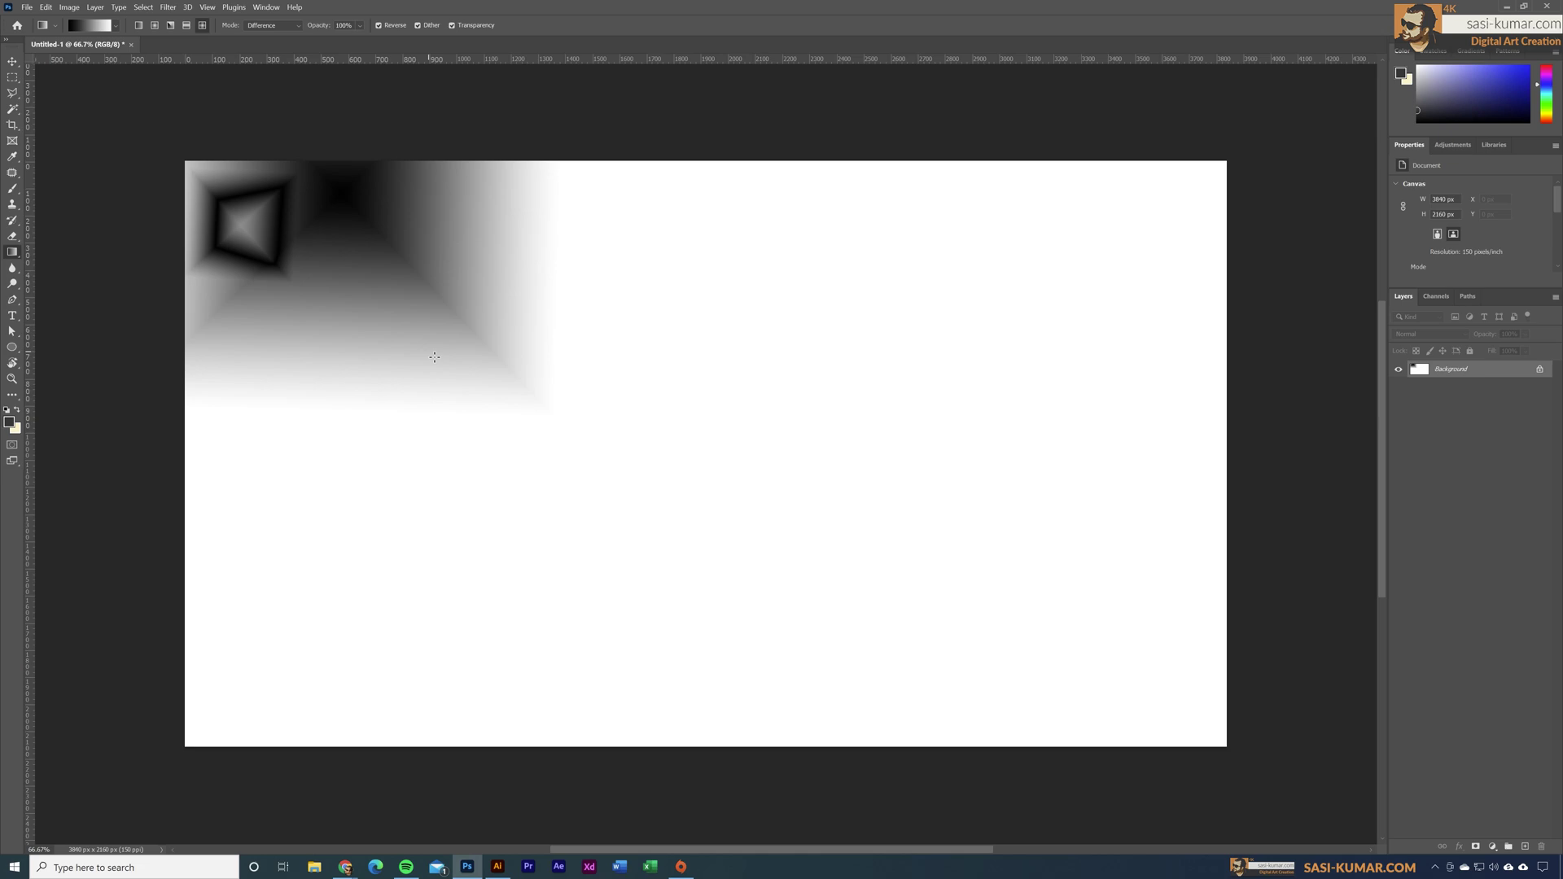
left_click_drag(1078, 635, 945, 394)
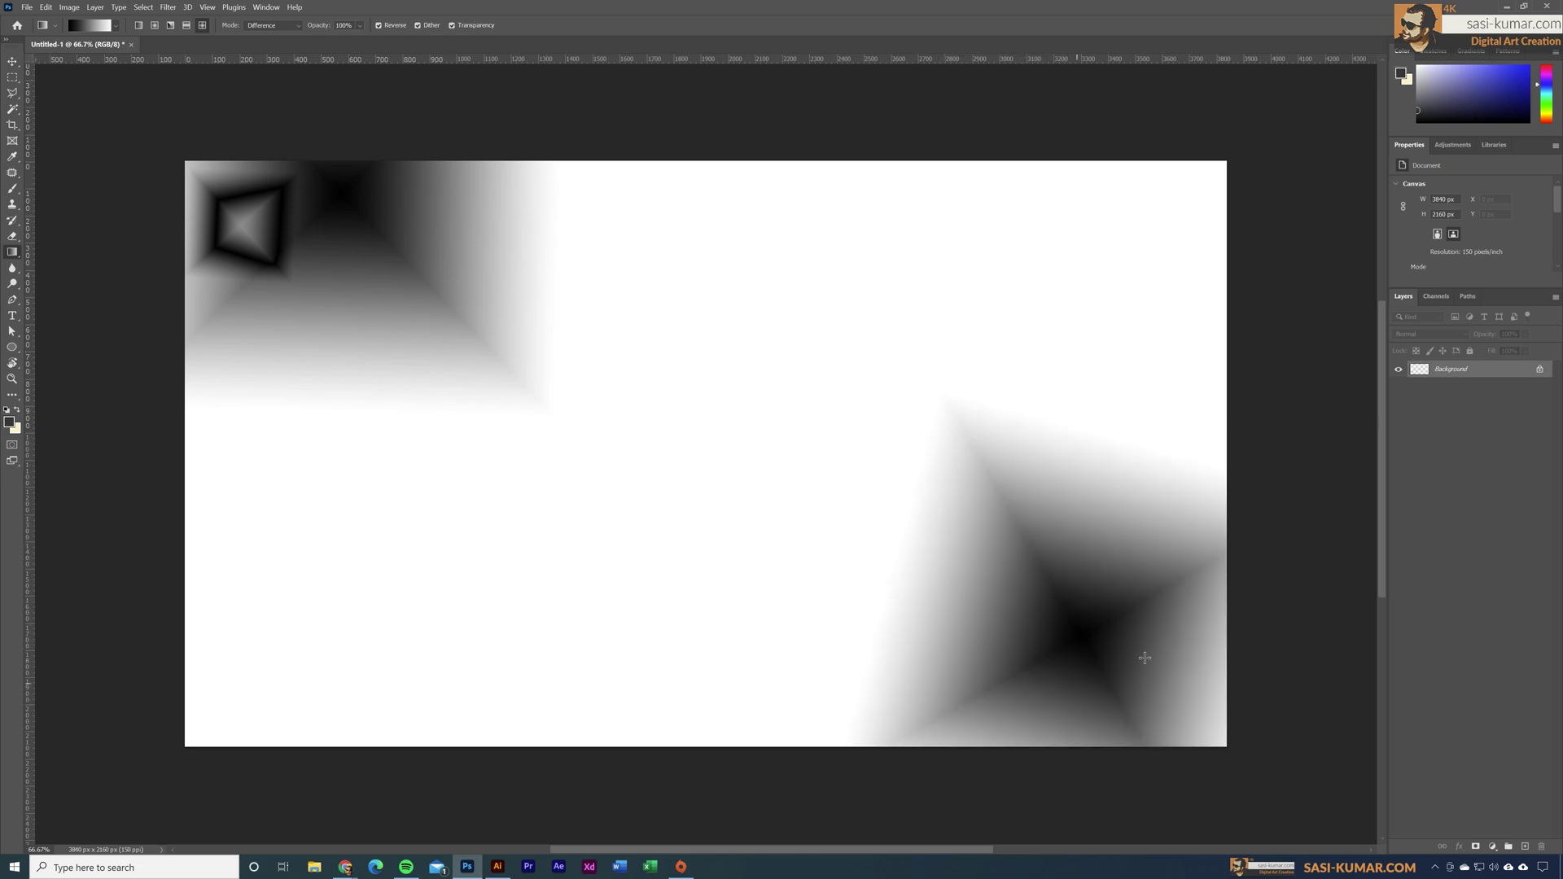
left_click_drag(1144, 657, 1156, 390)
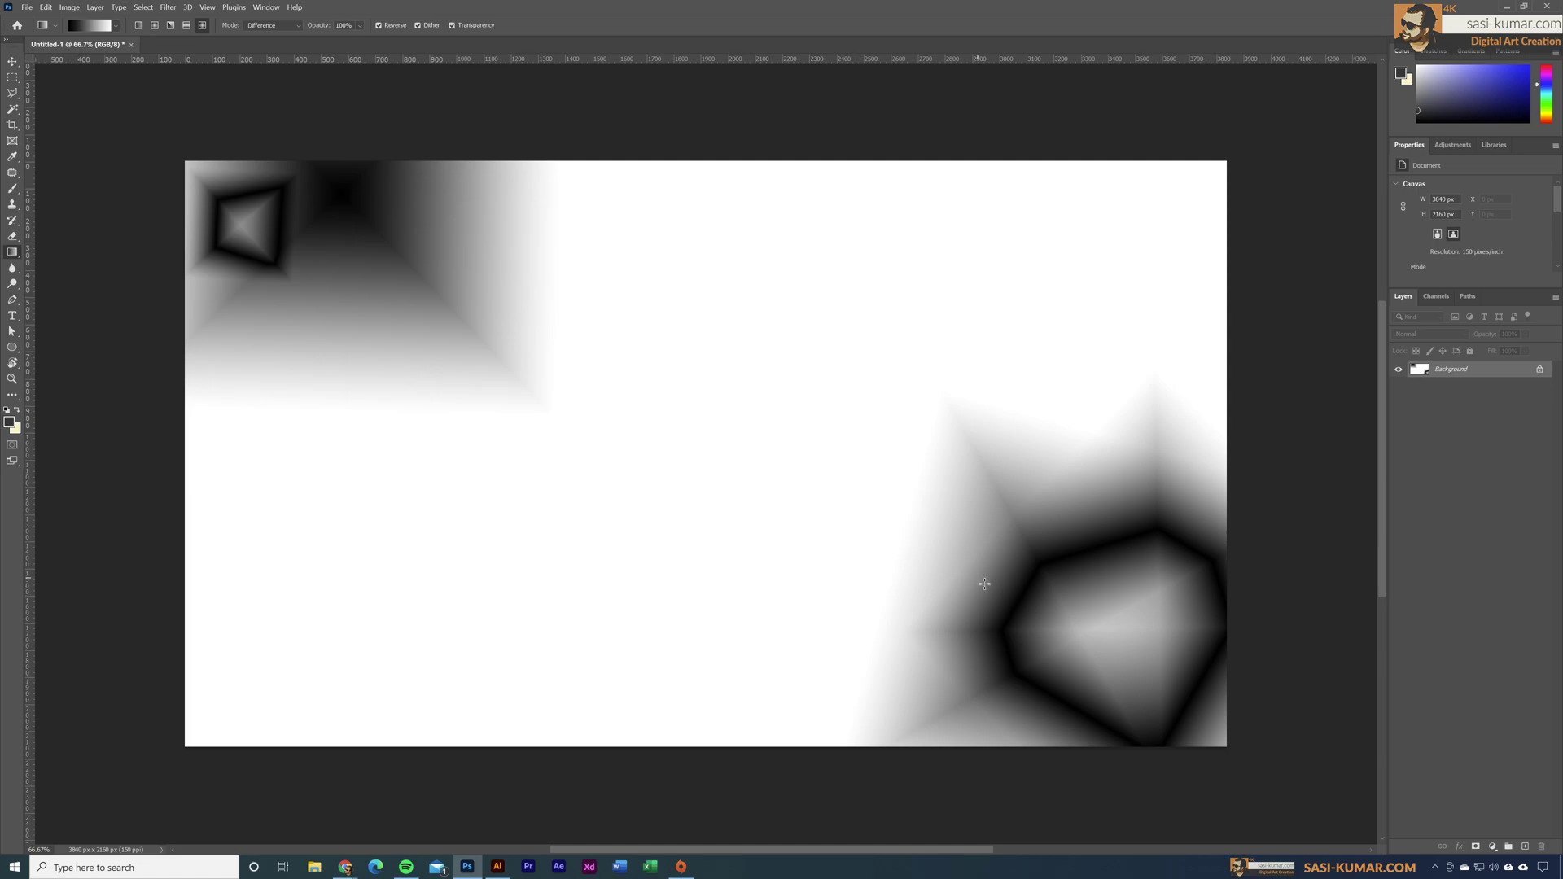
left_click_drag(984, 584, 865, 449)
left_click_drag(855, 672, 619, 498)
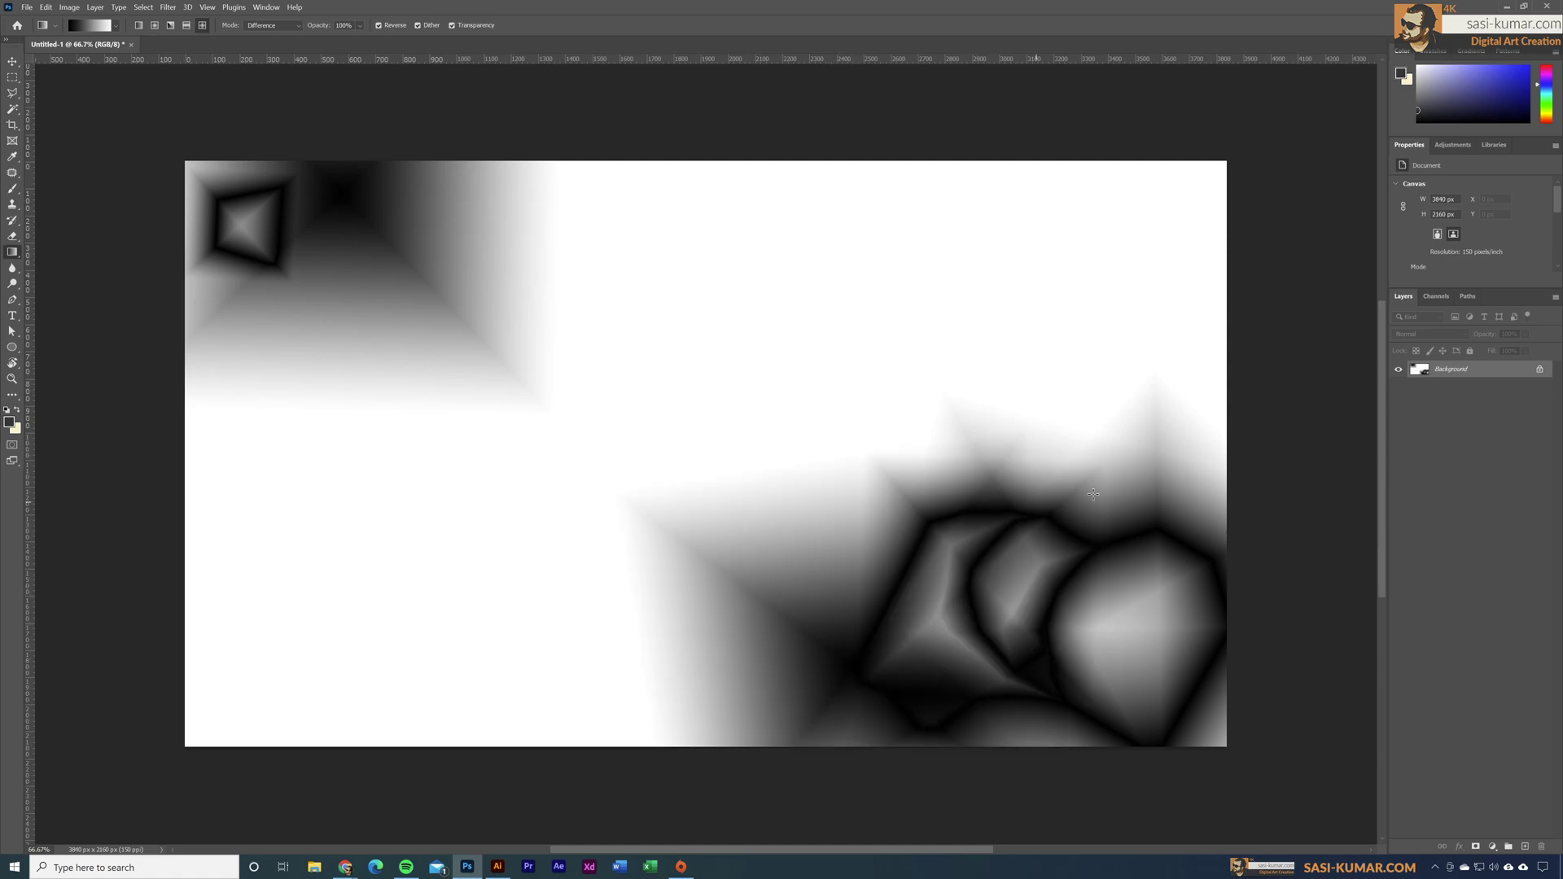
- Spread many more overlapping diamond gradients across the rest of the canvas
left_click_drag(1058, 358, 977, 237)
left_click_drag(628, 412, 554, 379)
left_click_drag(883, 299, 781, 204)
left_click_drag(489, 621, 401, 465)
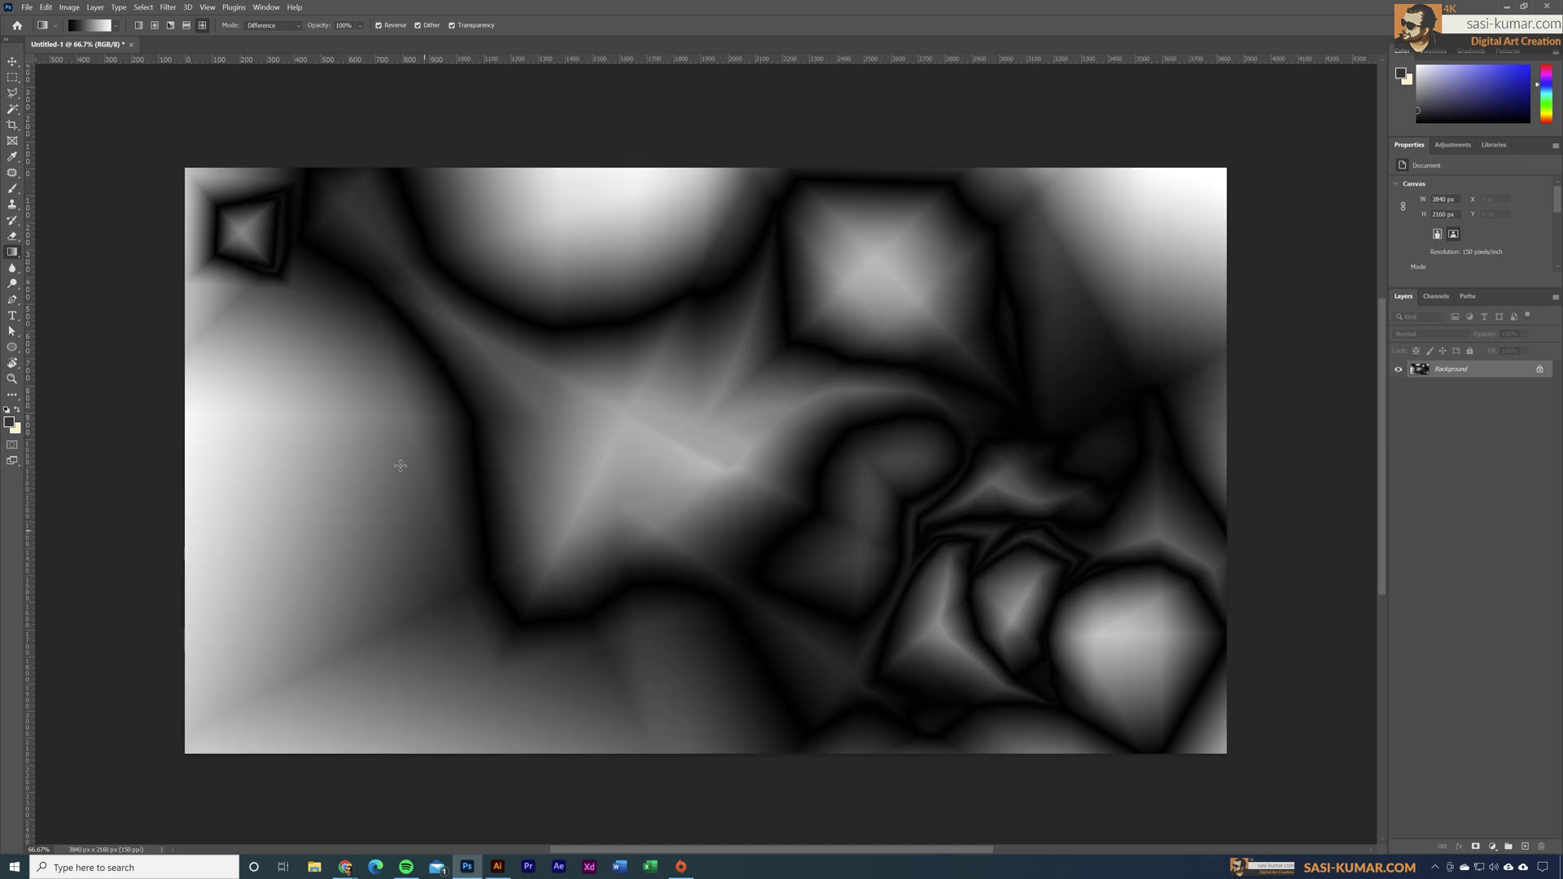
left_click_drag(1351, 114, 1116, 304)
left_click_drag(489, 529, 115, 368)
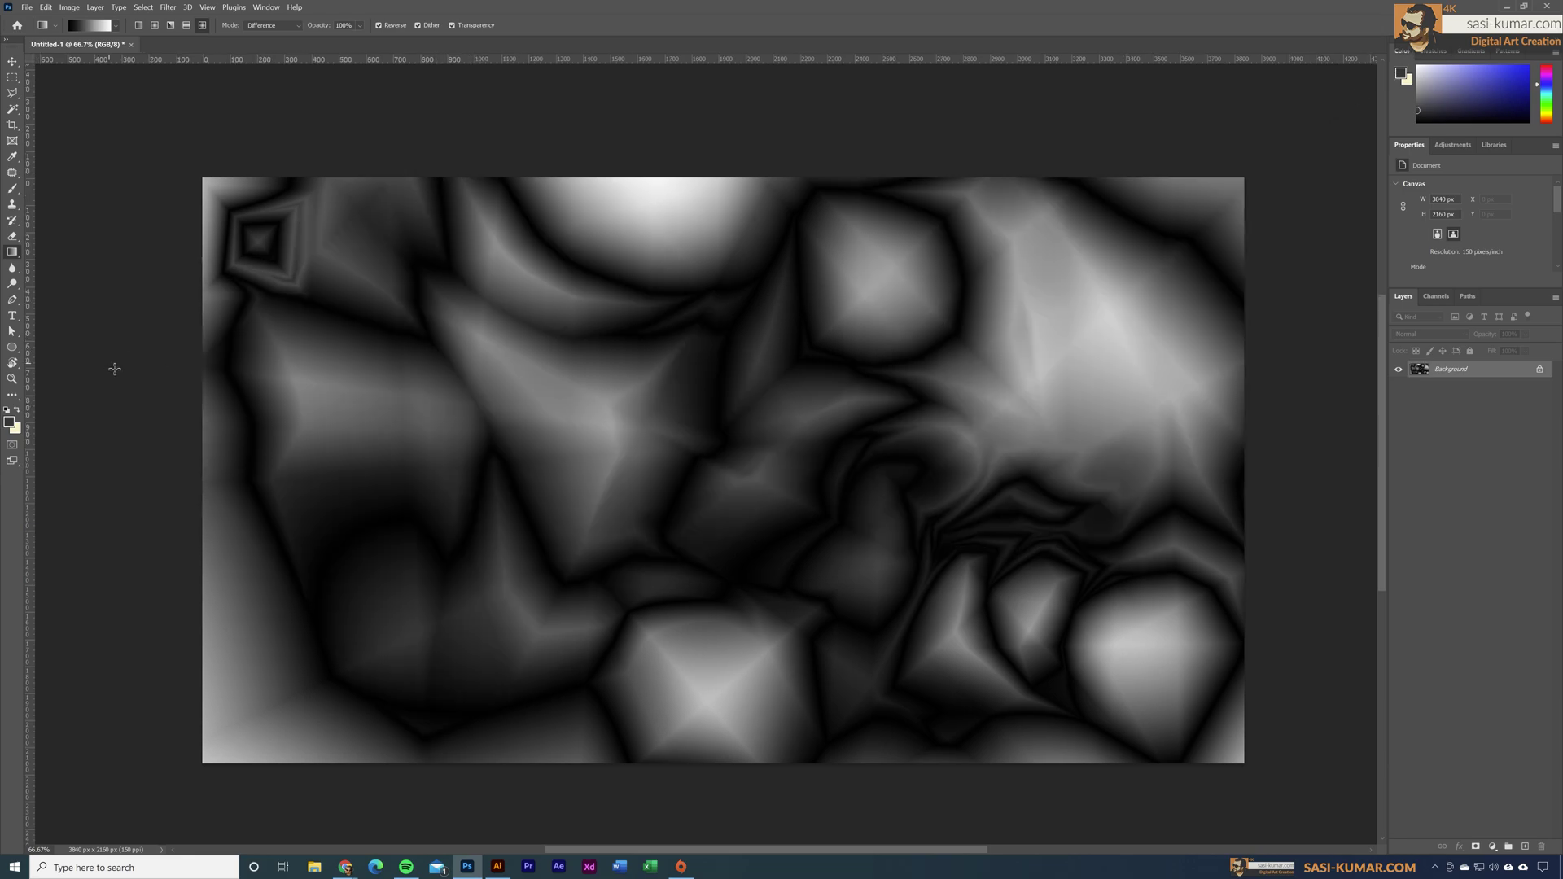
left_click_drag(403, 570, 73, 672)
left_click_drag(1129, 446, 1376, 423)
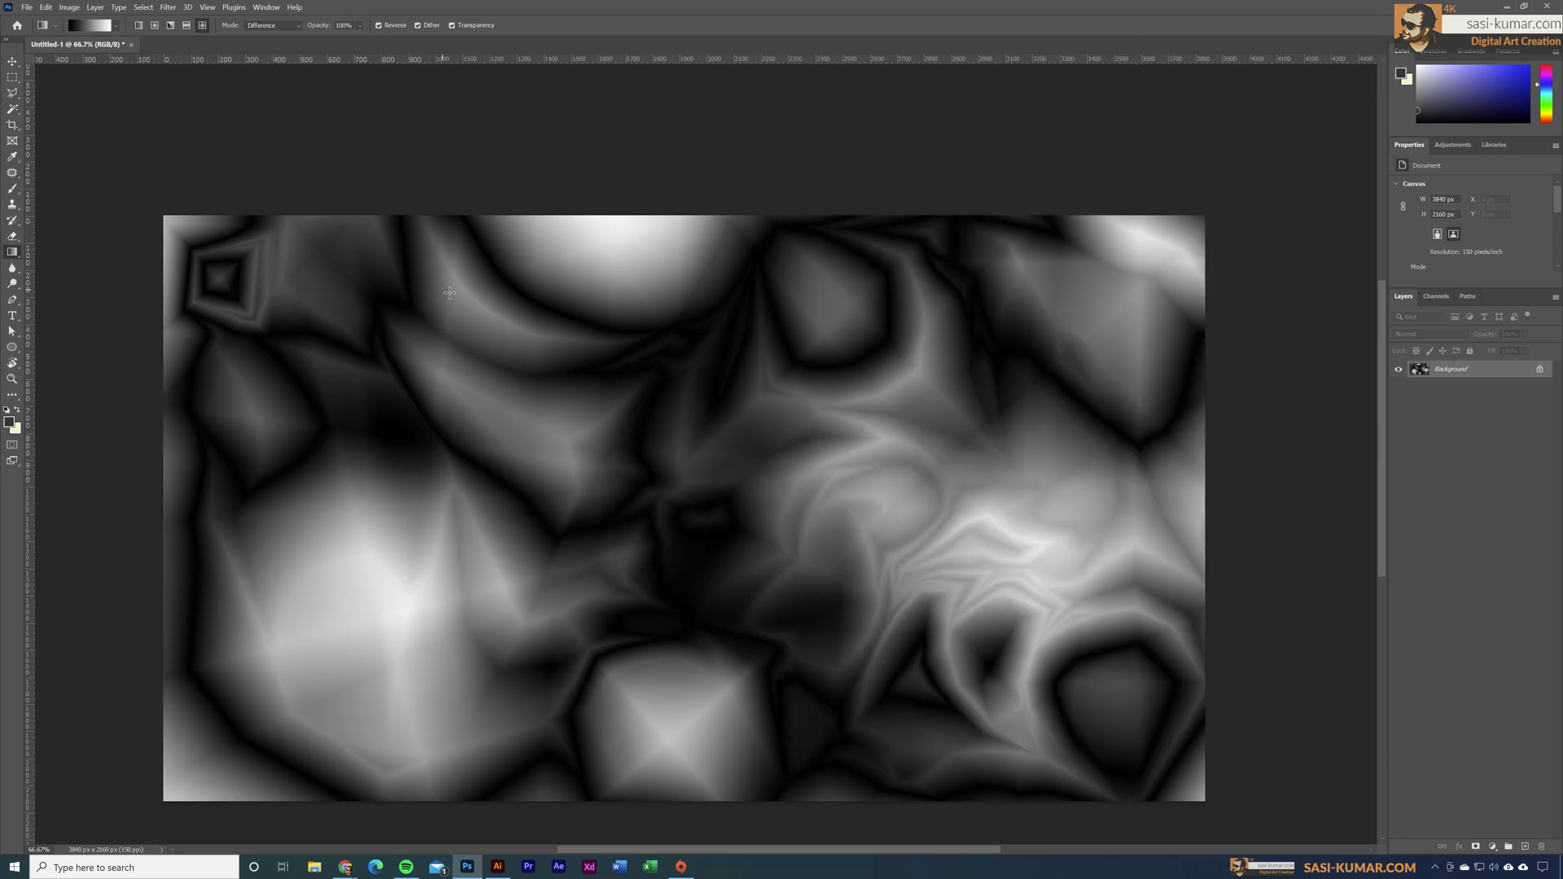
left_click_drag(449, 293, 32, 423)
left_click_drag(896, 407, 586, 846)
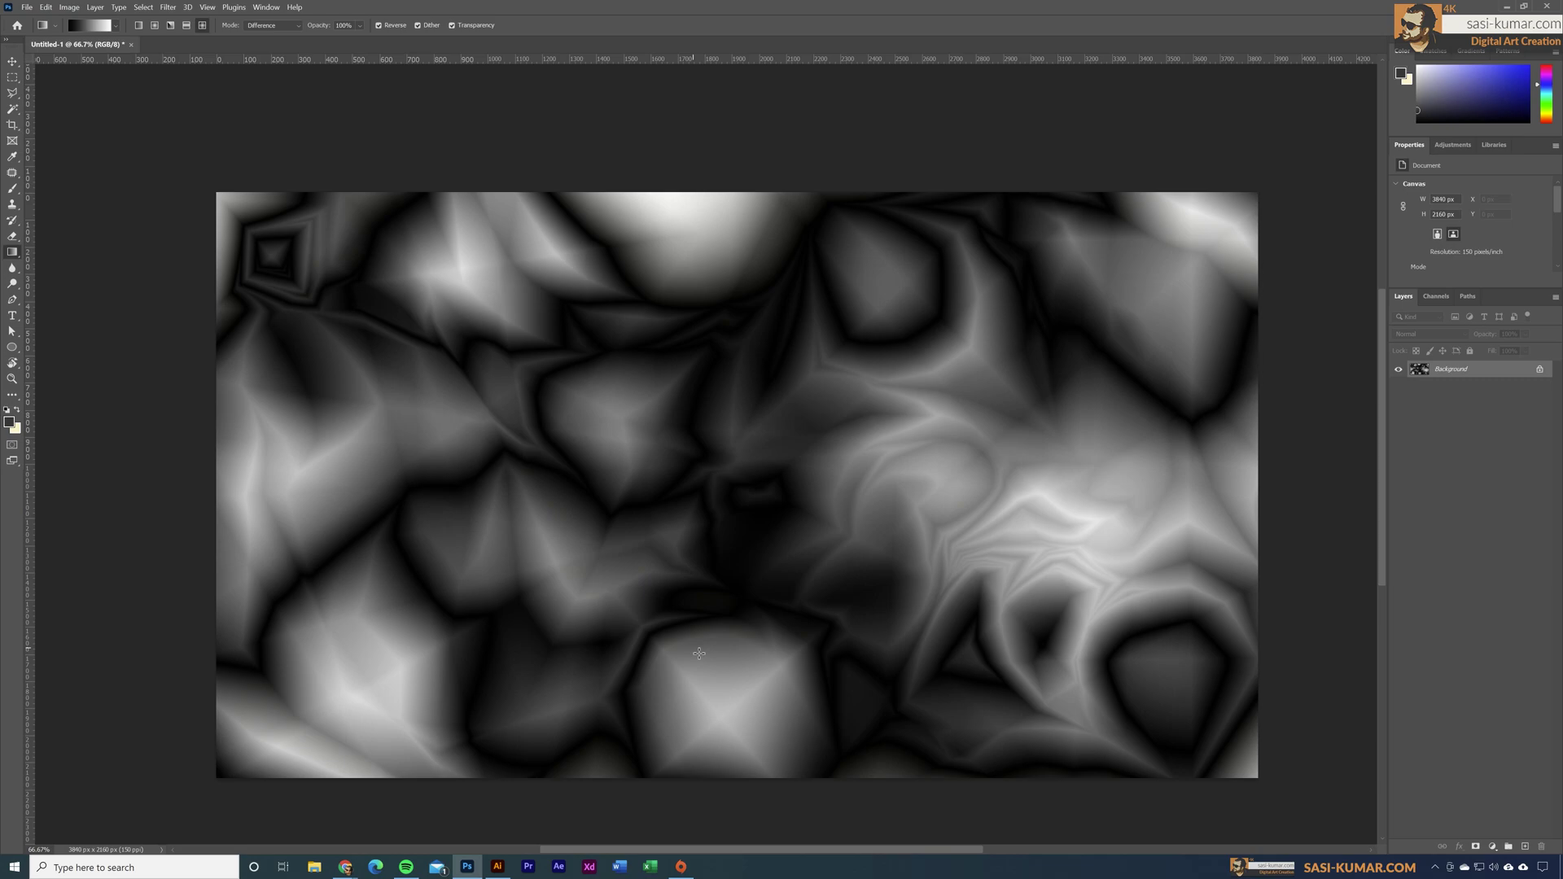
scroll(796, 447, "down", 1)
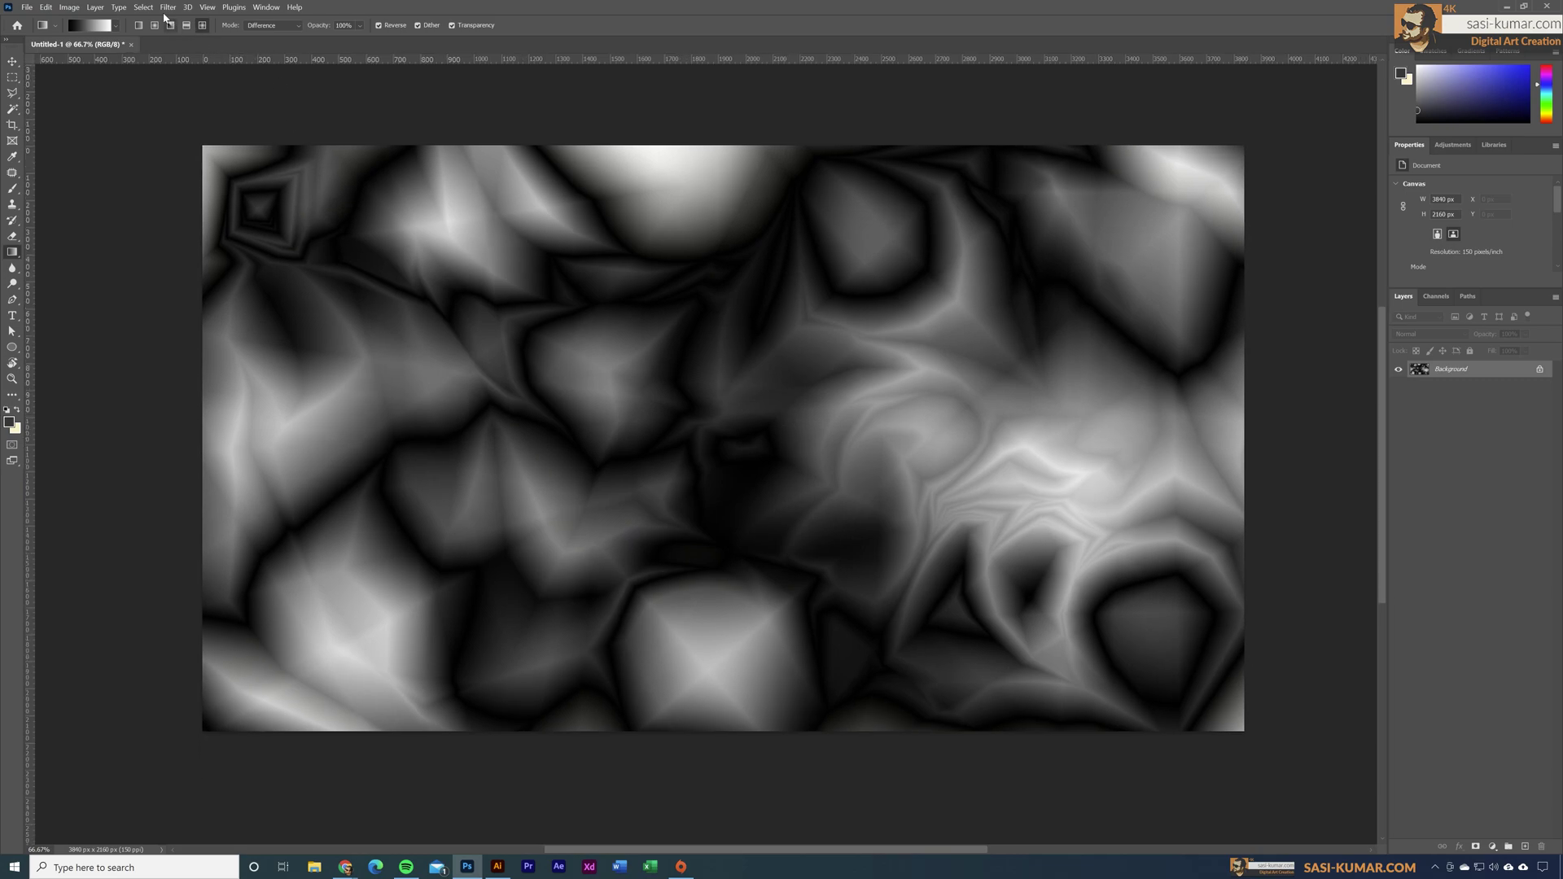
- Apply Emboss at 135° with height 15 pixels and amount 90%
left_click(167, 7)
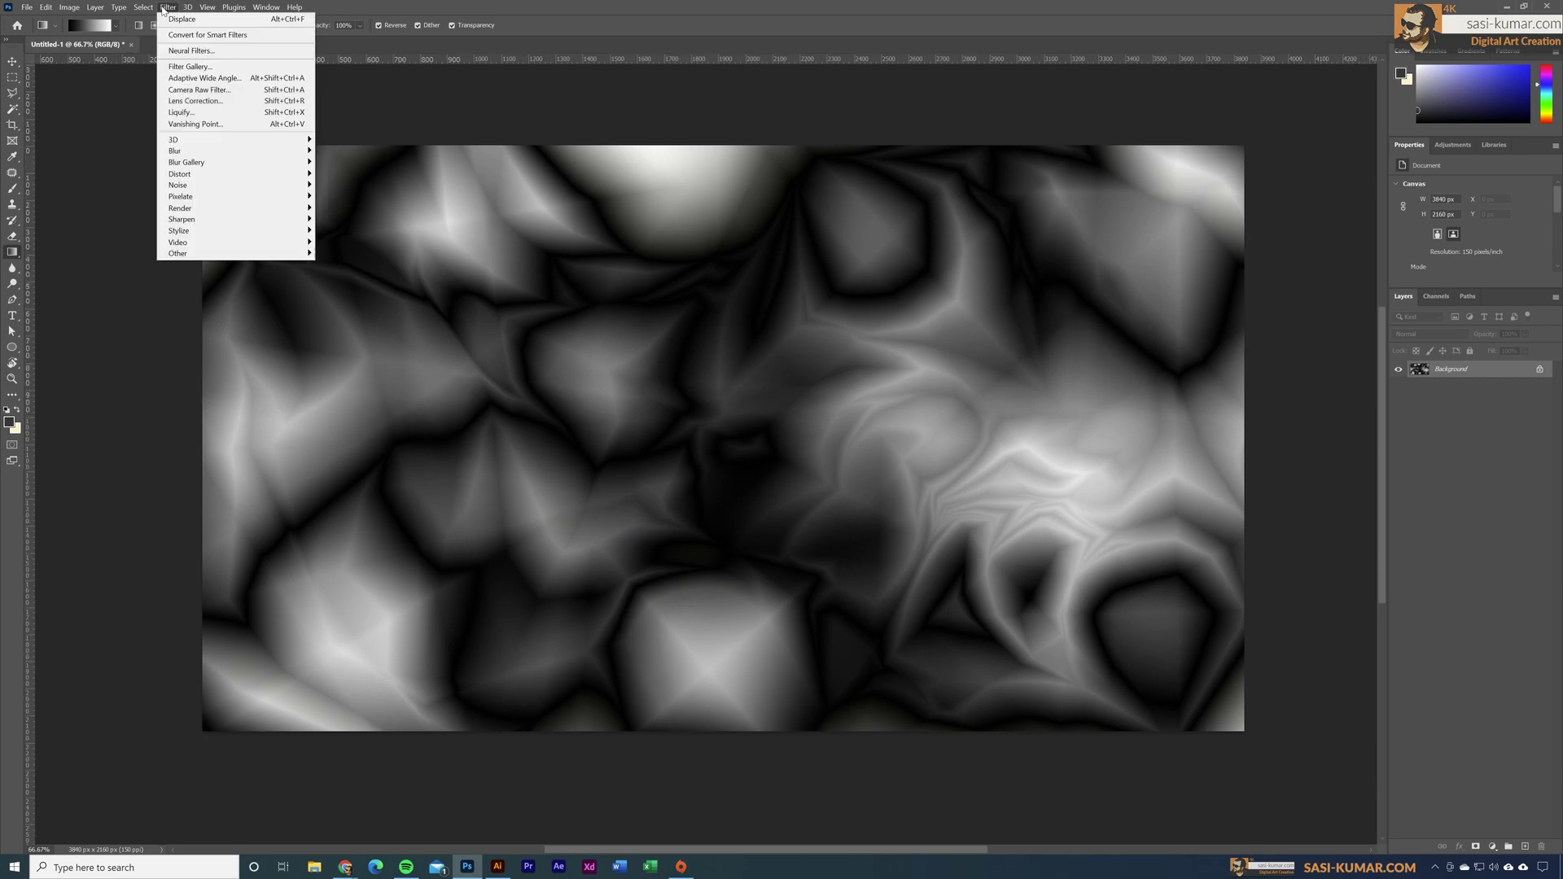
mouse_move(289, 231)
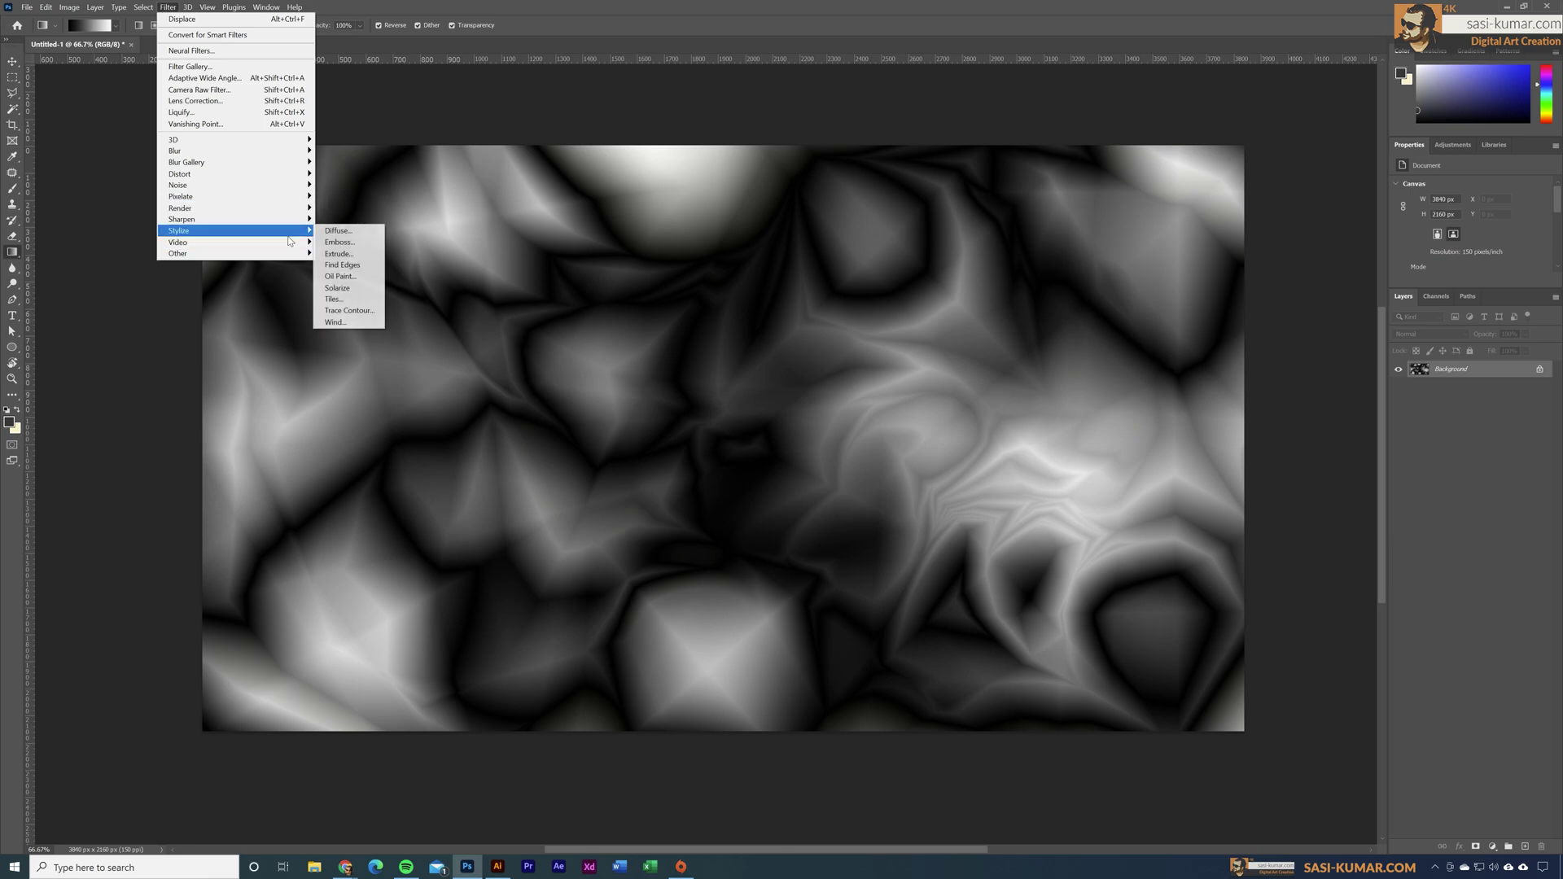
left_click(378, 249)
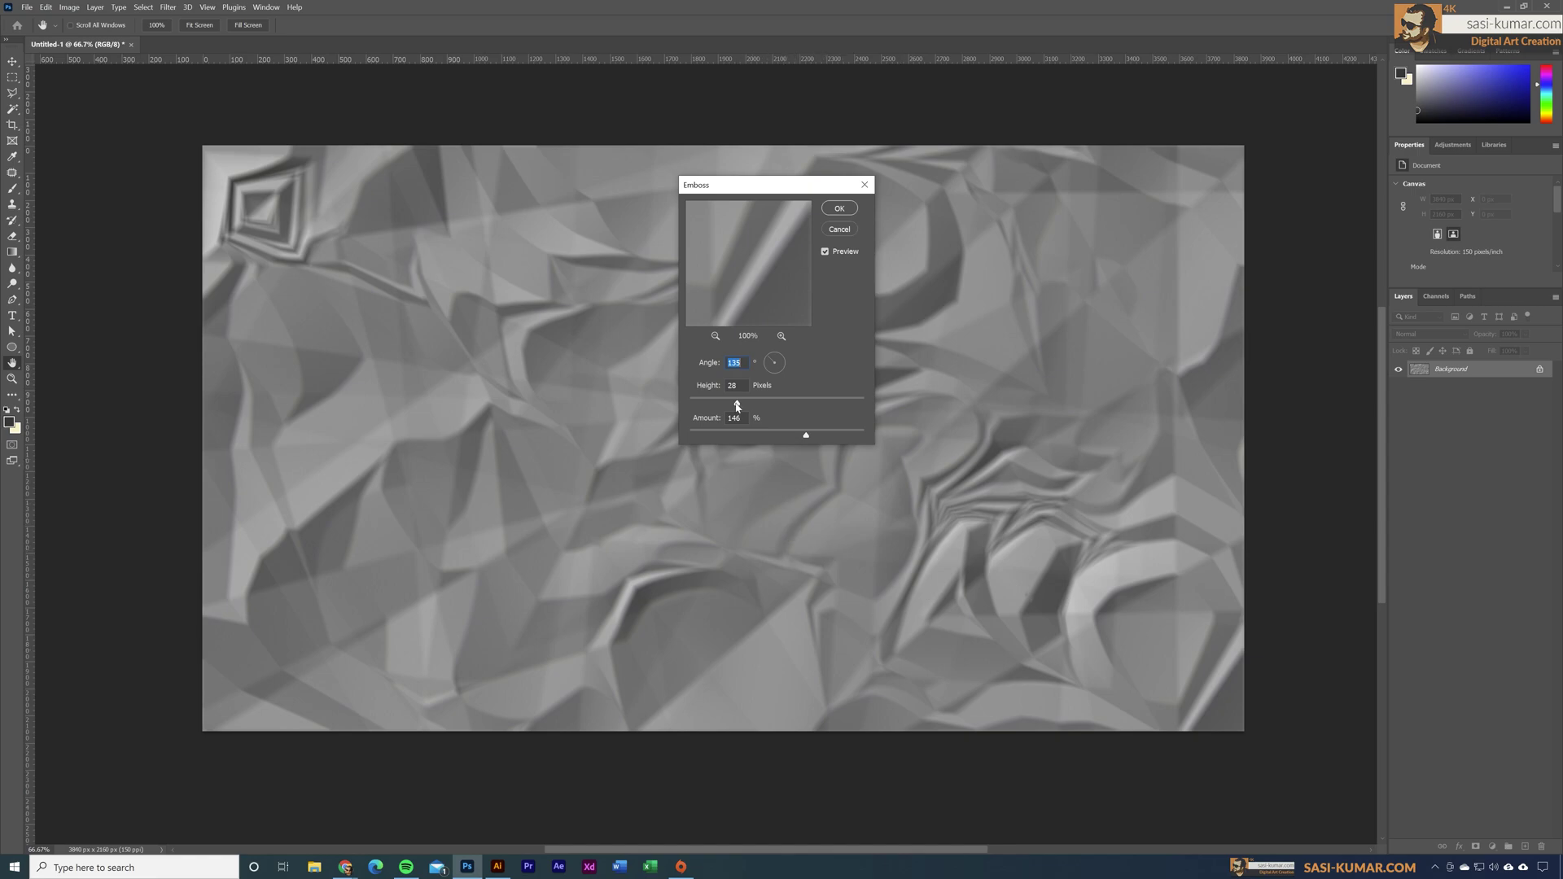
left_click_drag(737, 406, 716, 406)
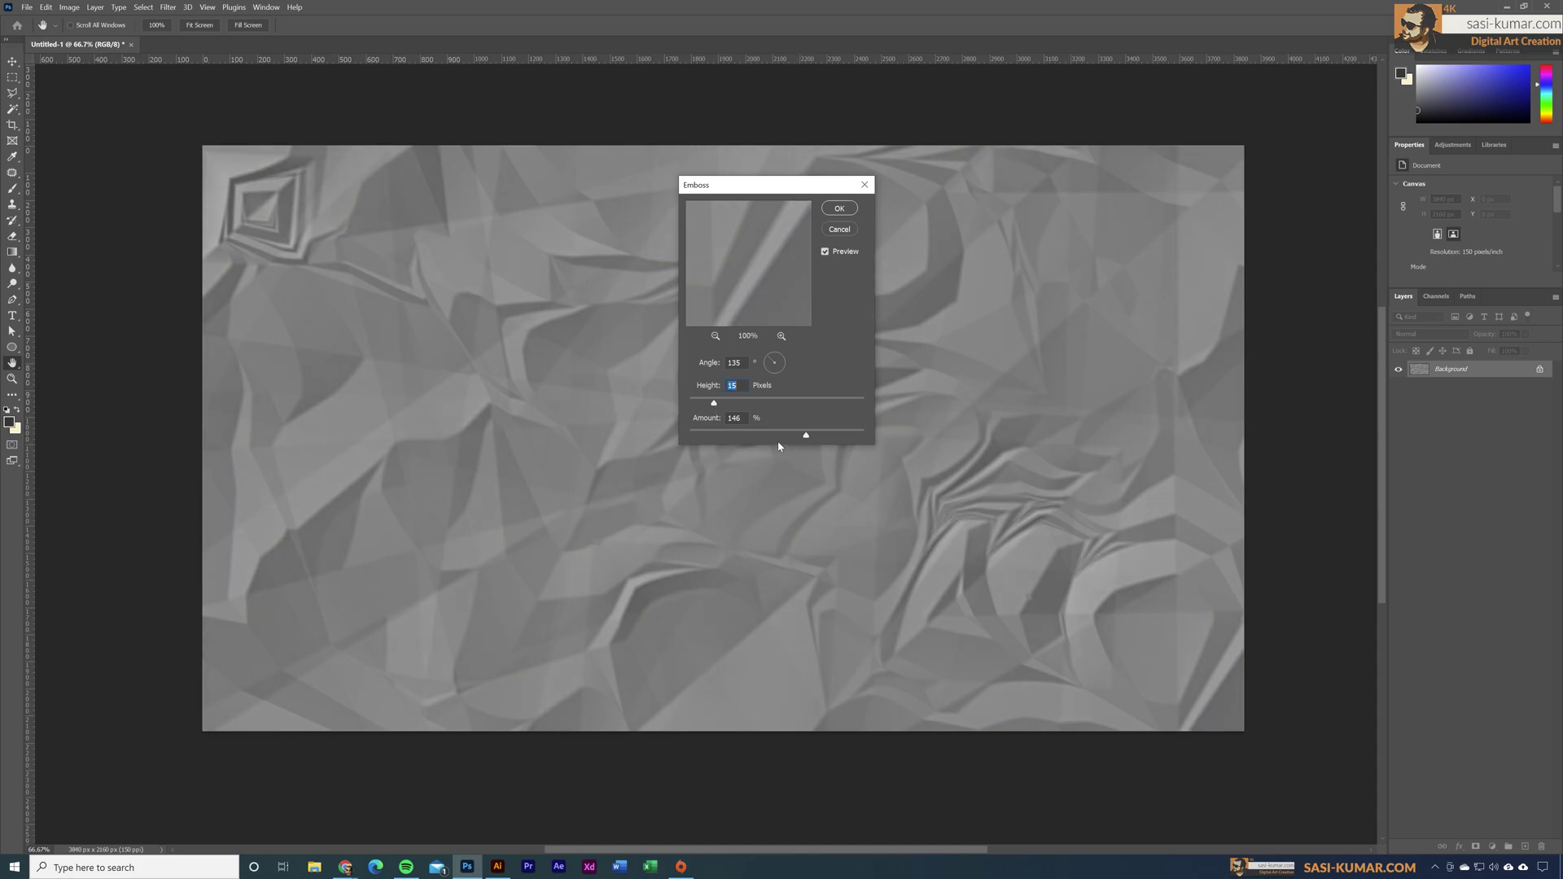
left_click_drag(806, 437, 782, 439)
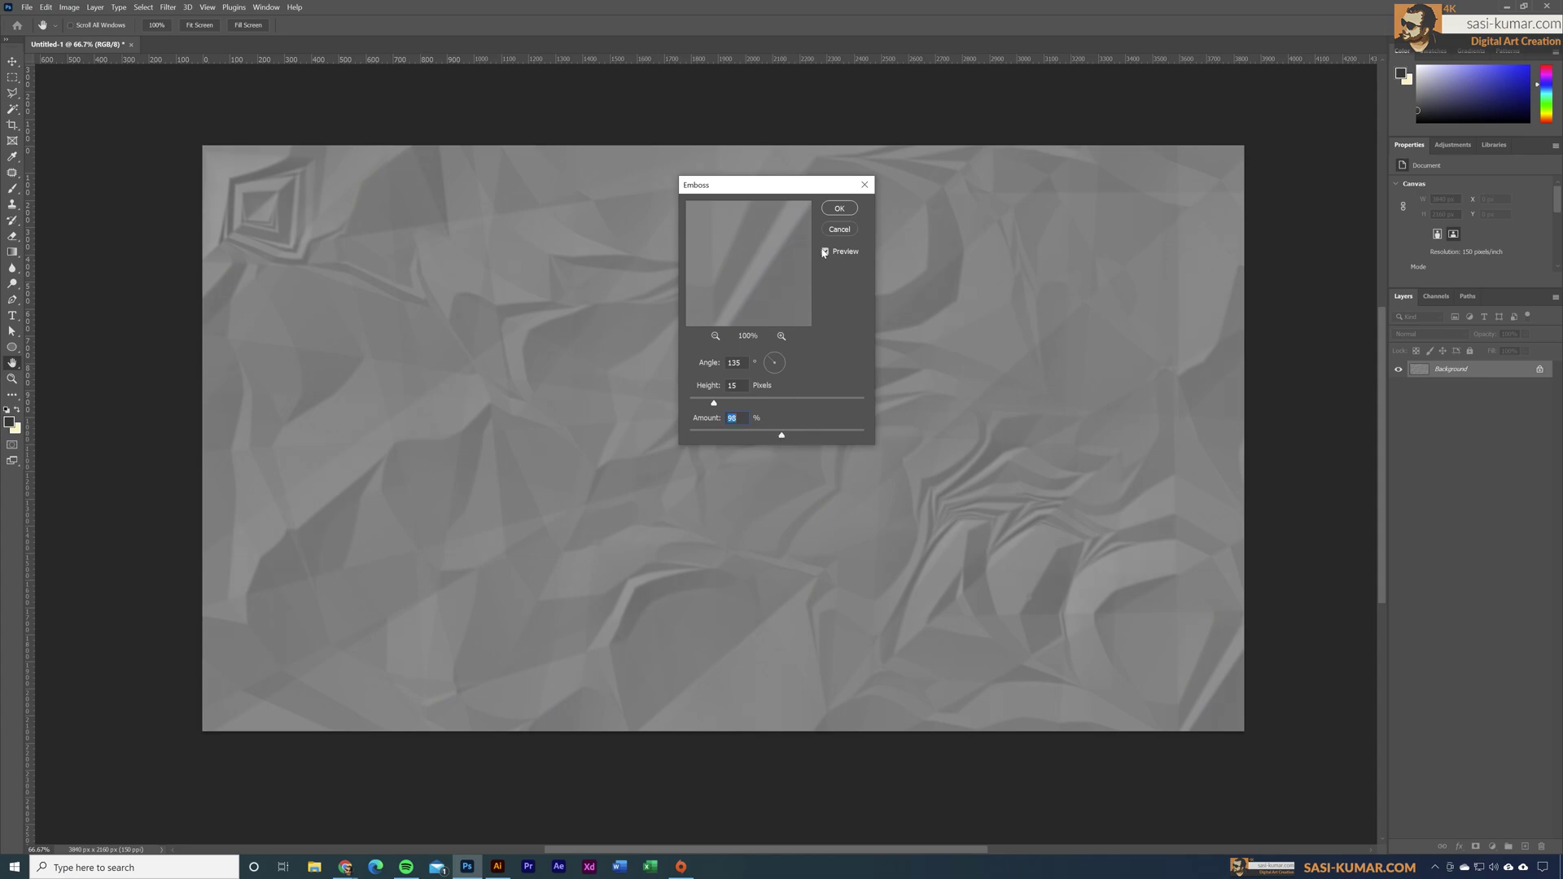
left_click(840, 209)
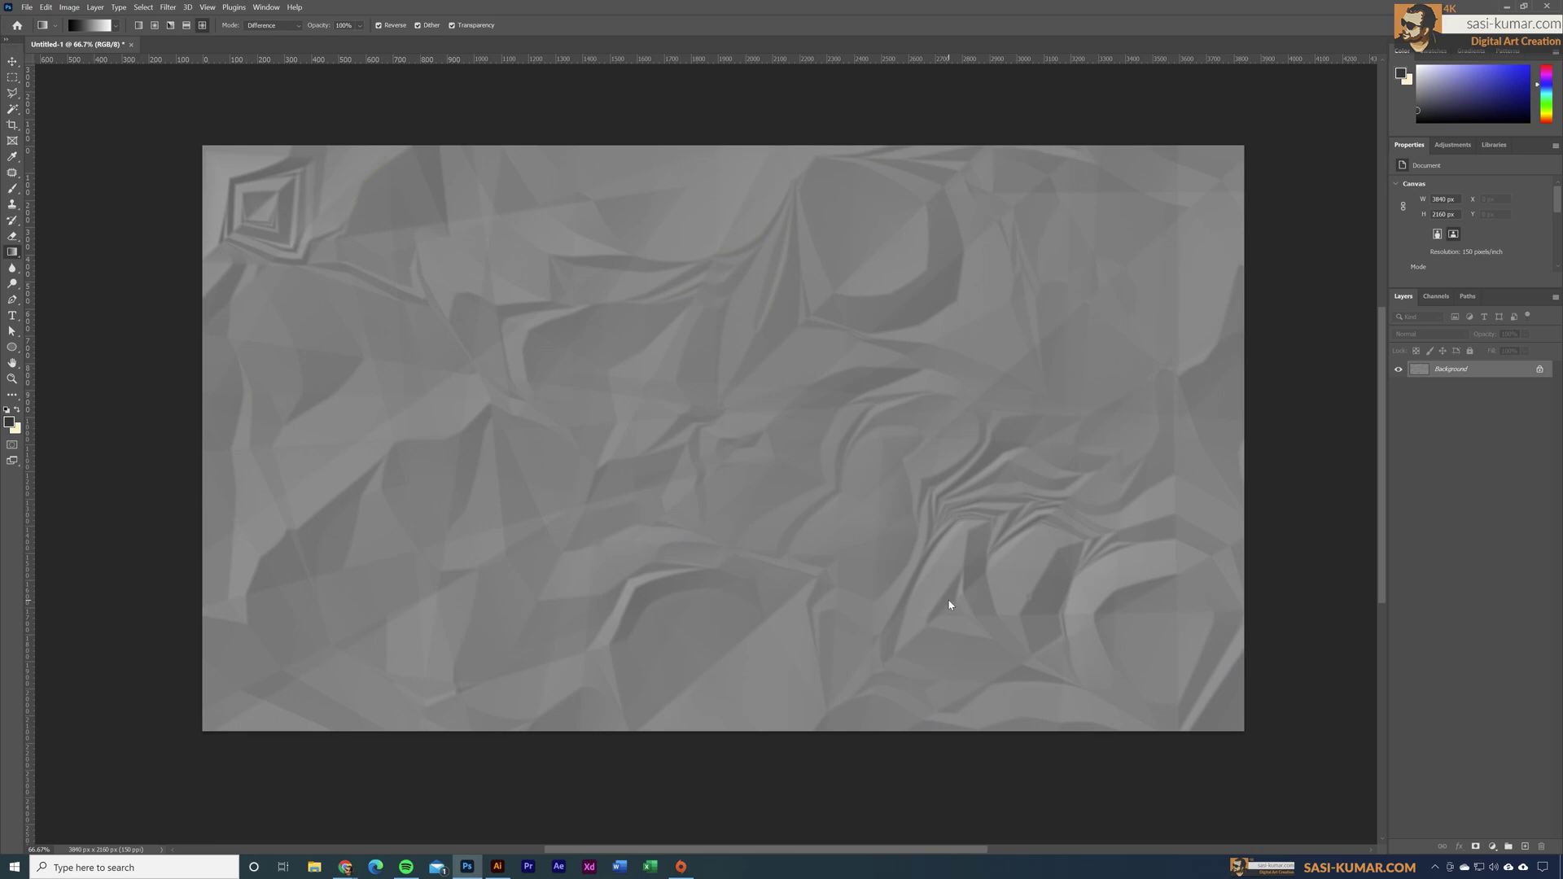
- Apply Levels with a black input of 40 and a midtone of 3.2
key("ctrl+l")
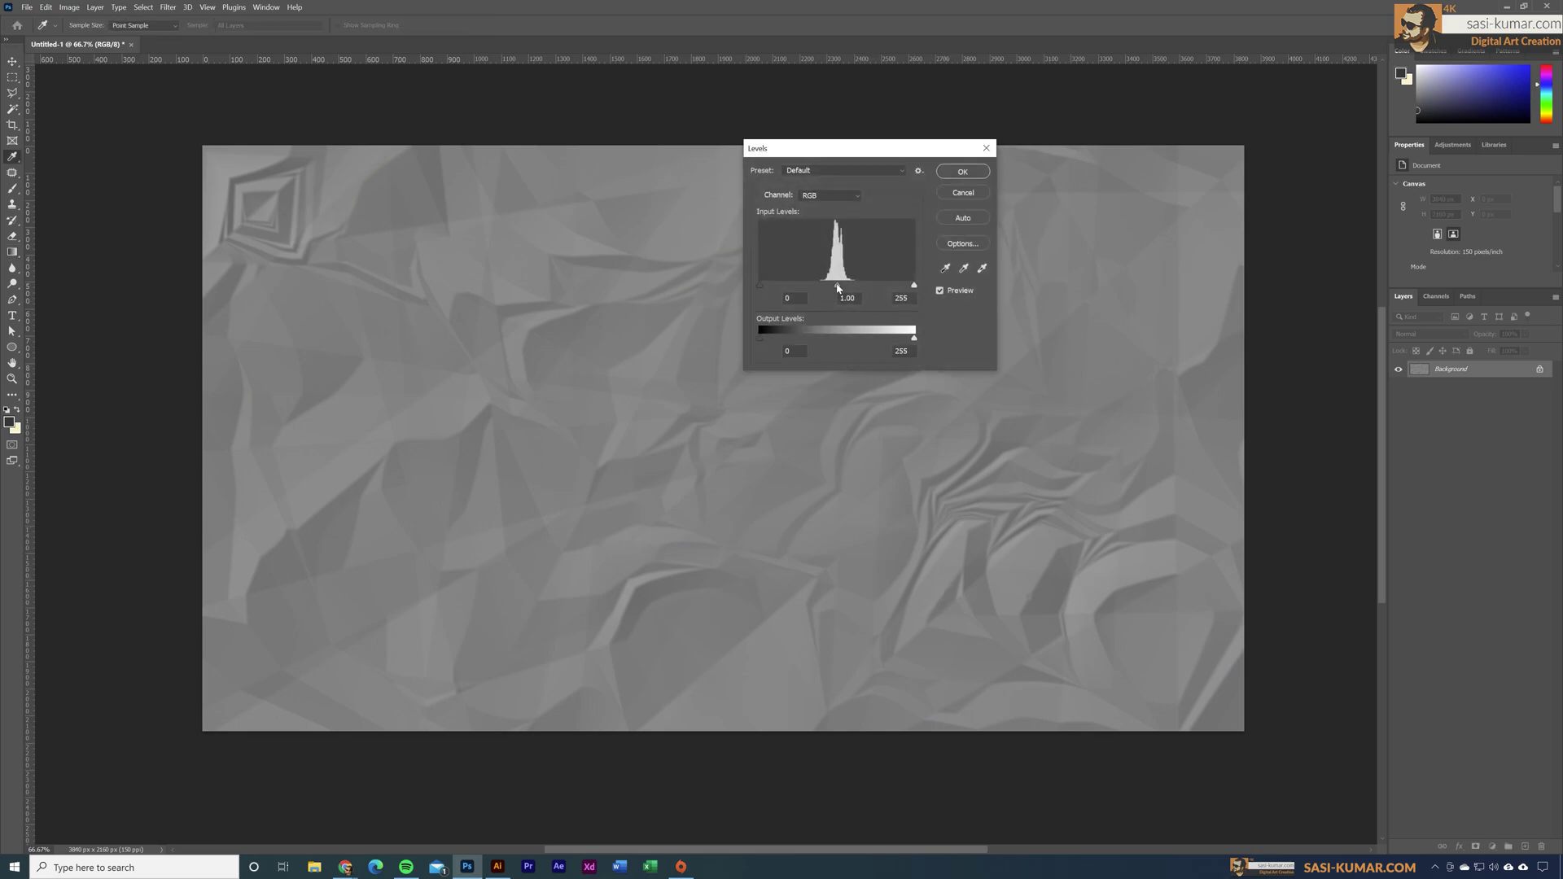
left_click_drag(836, 287, 789, 288)
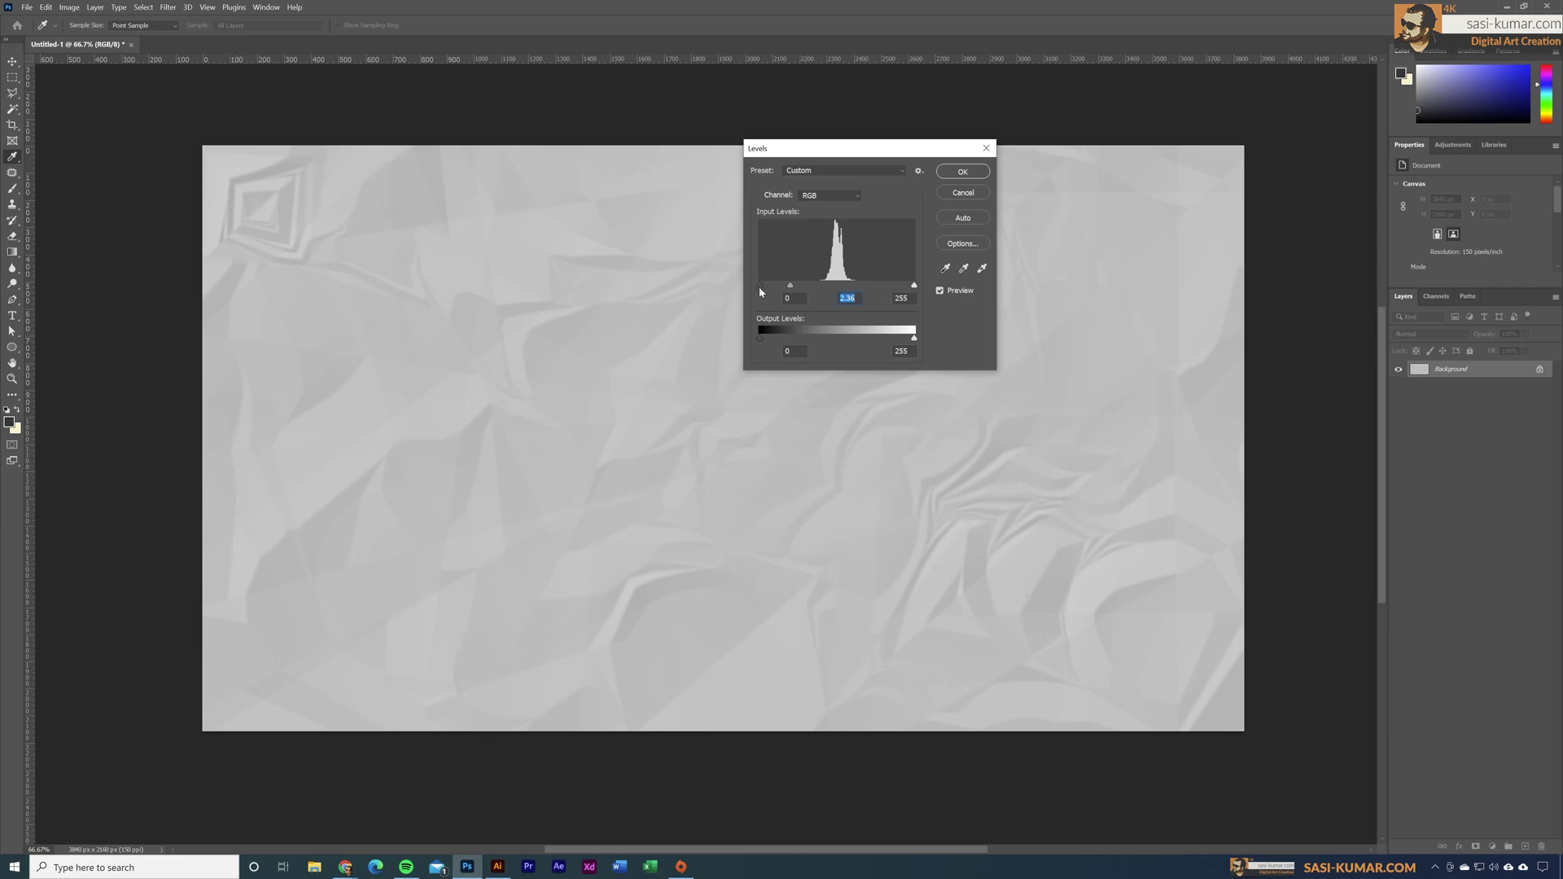
left_click_drag(760, 286, 786, 293)
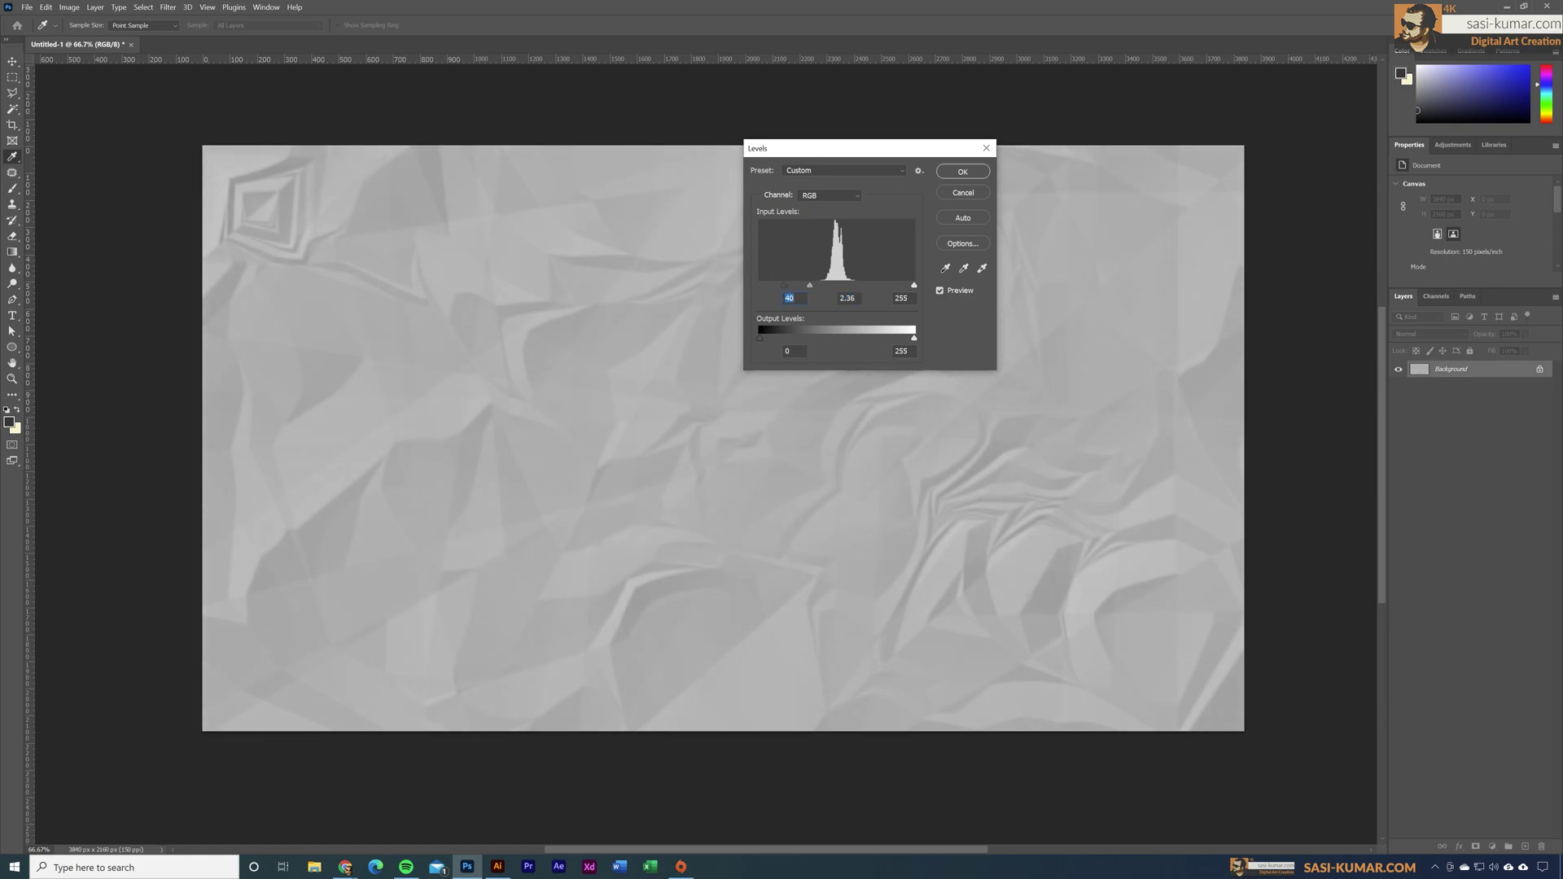
key("Tab")
type("3.2")
key("Tab")
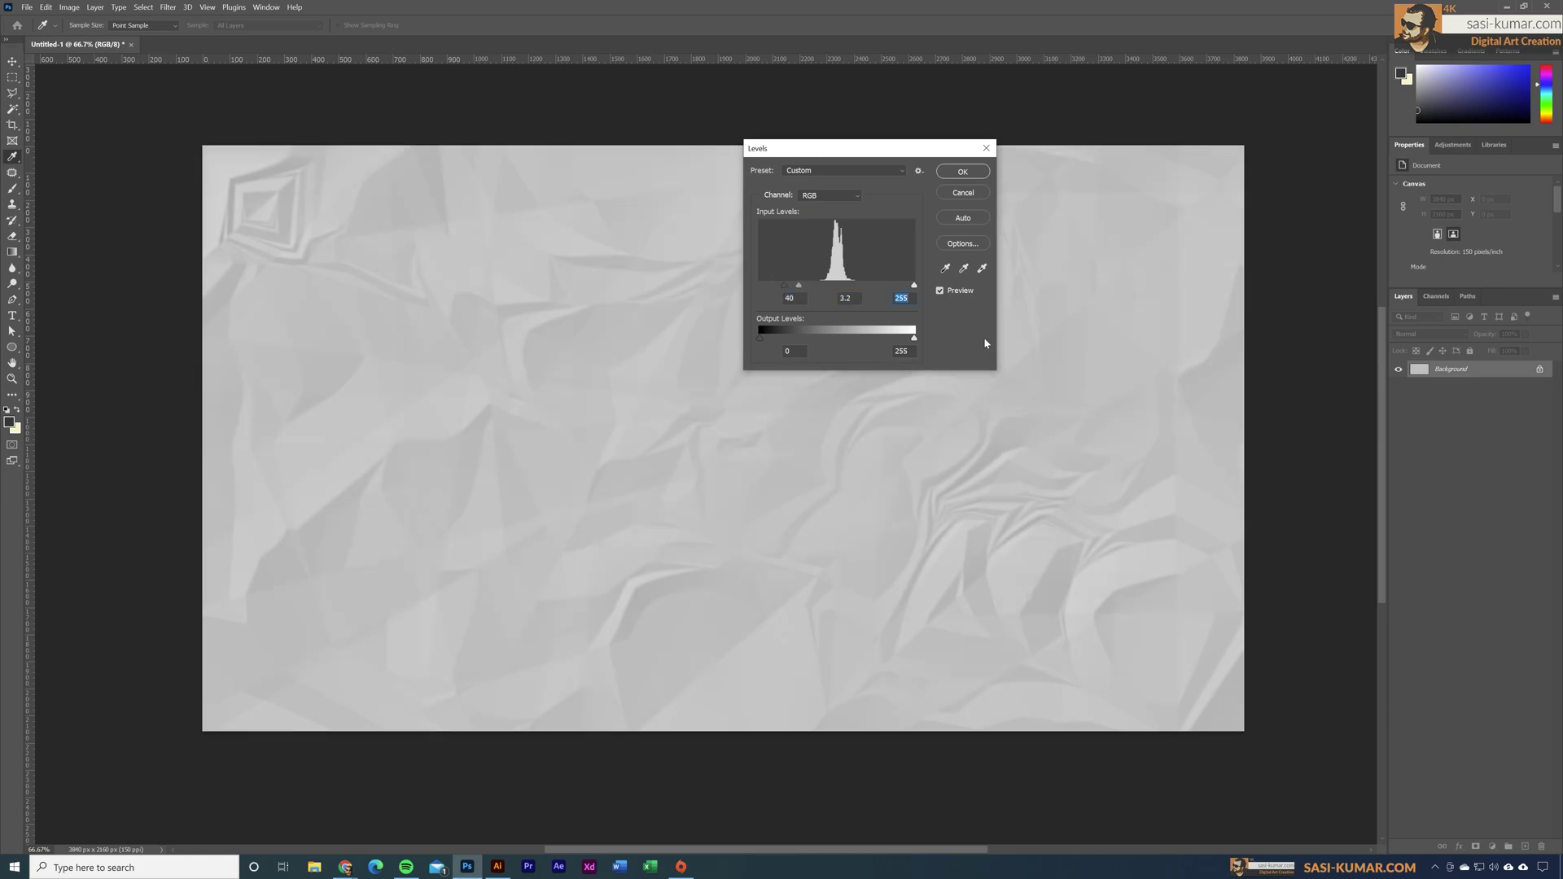
left_click(963, 172)
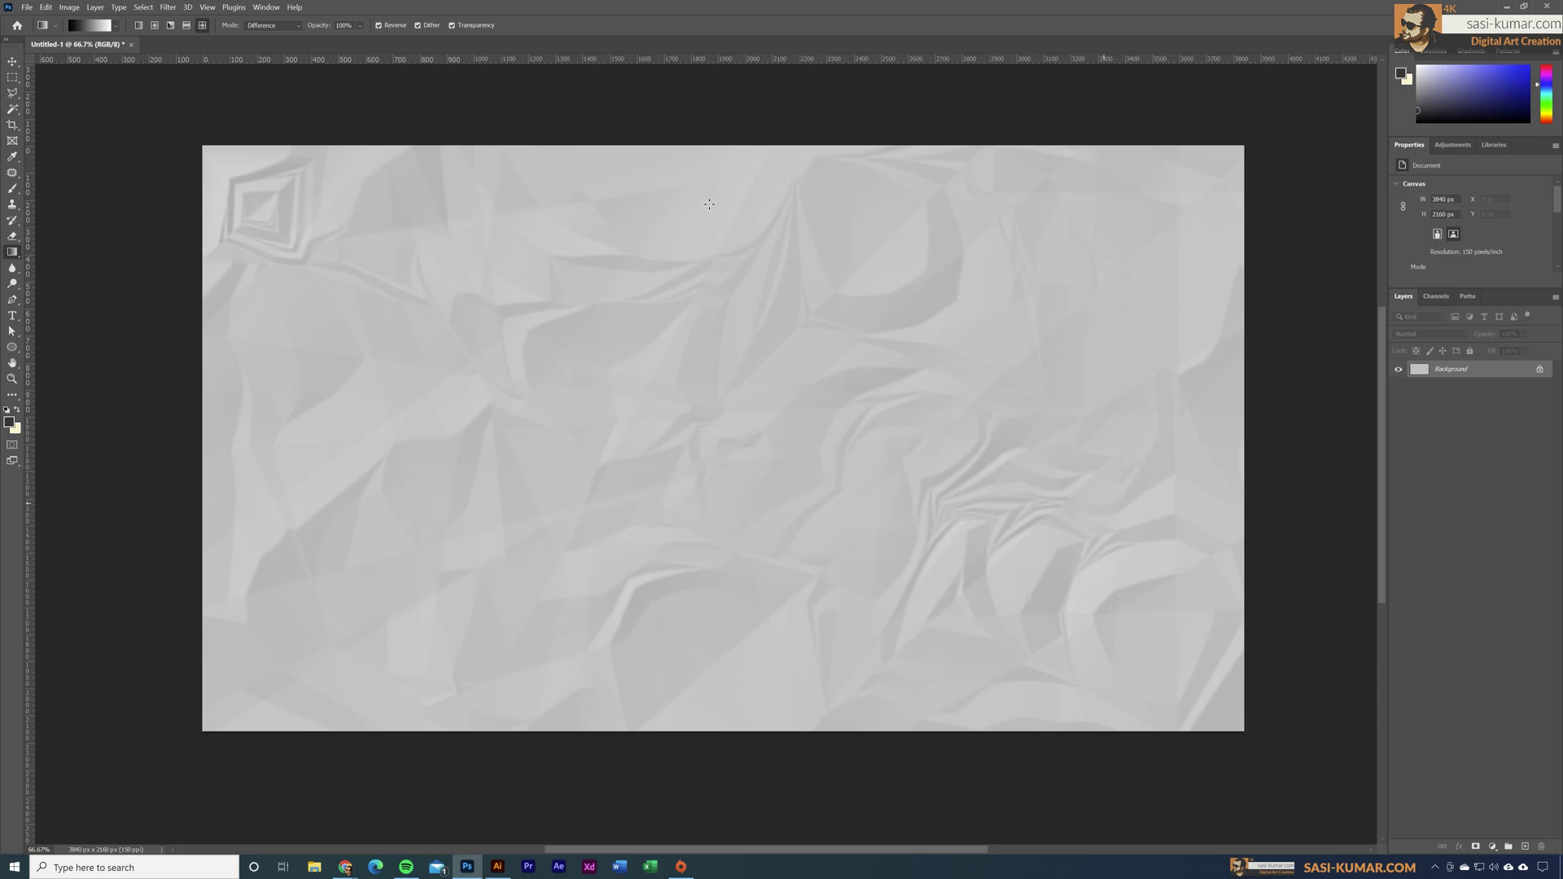
- Create a new 3840×2160 document
left_click(27, 7)
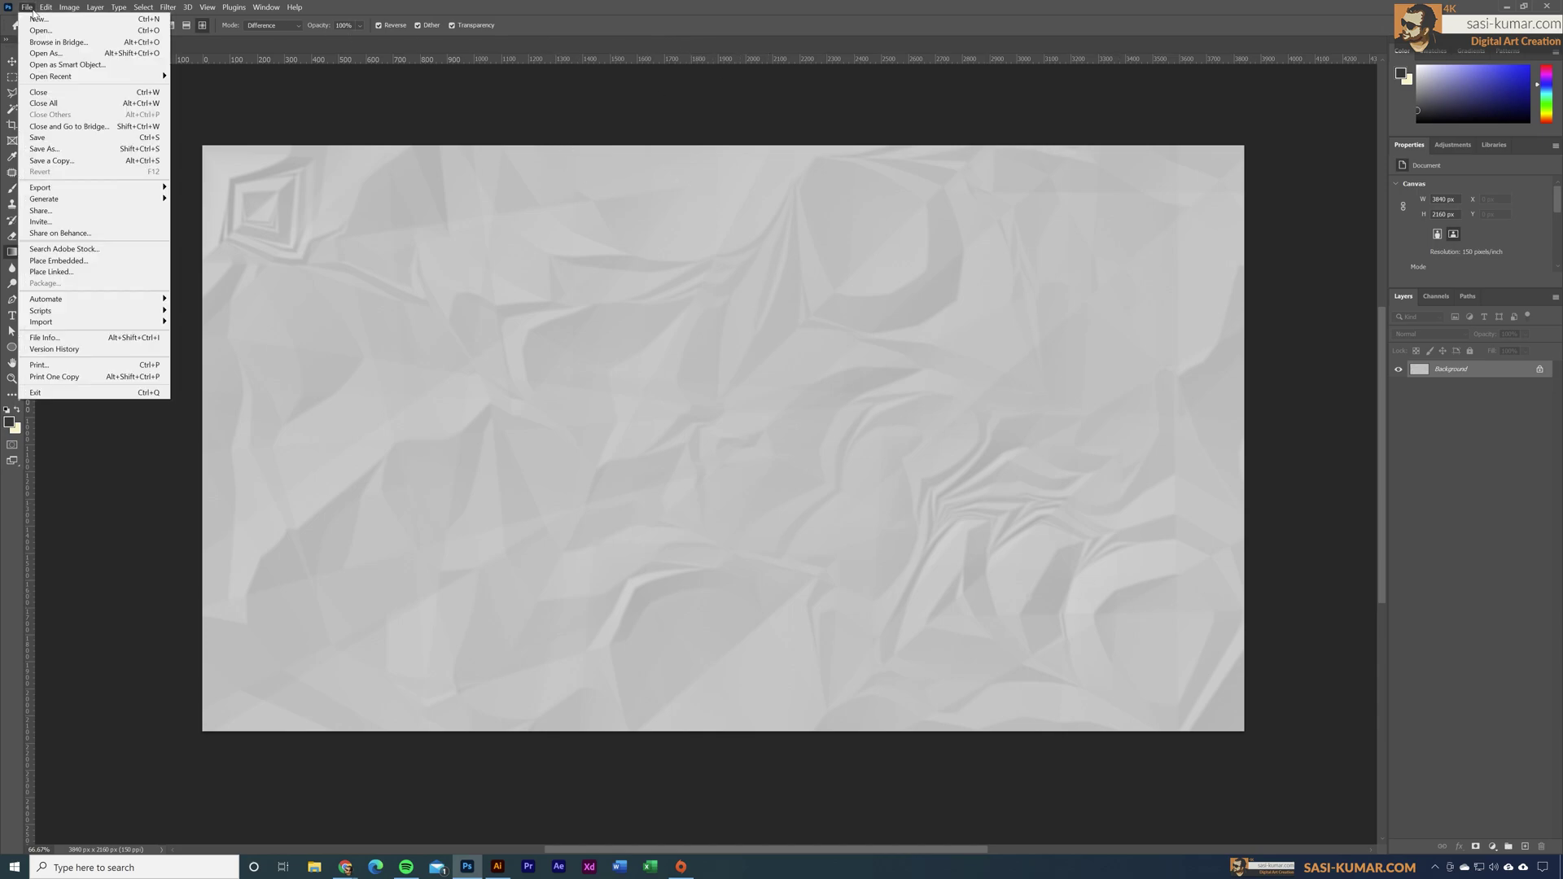
left_click(37, 17)
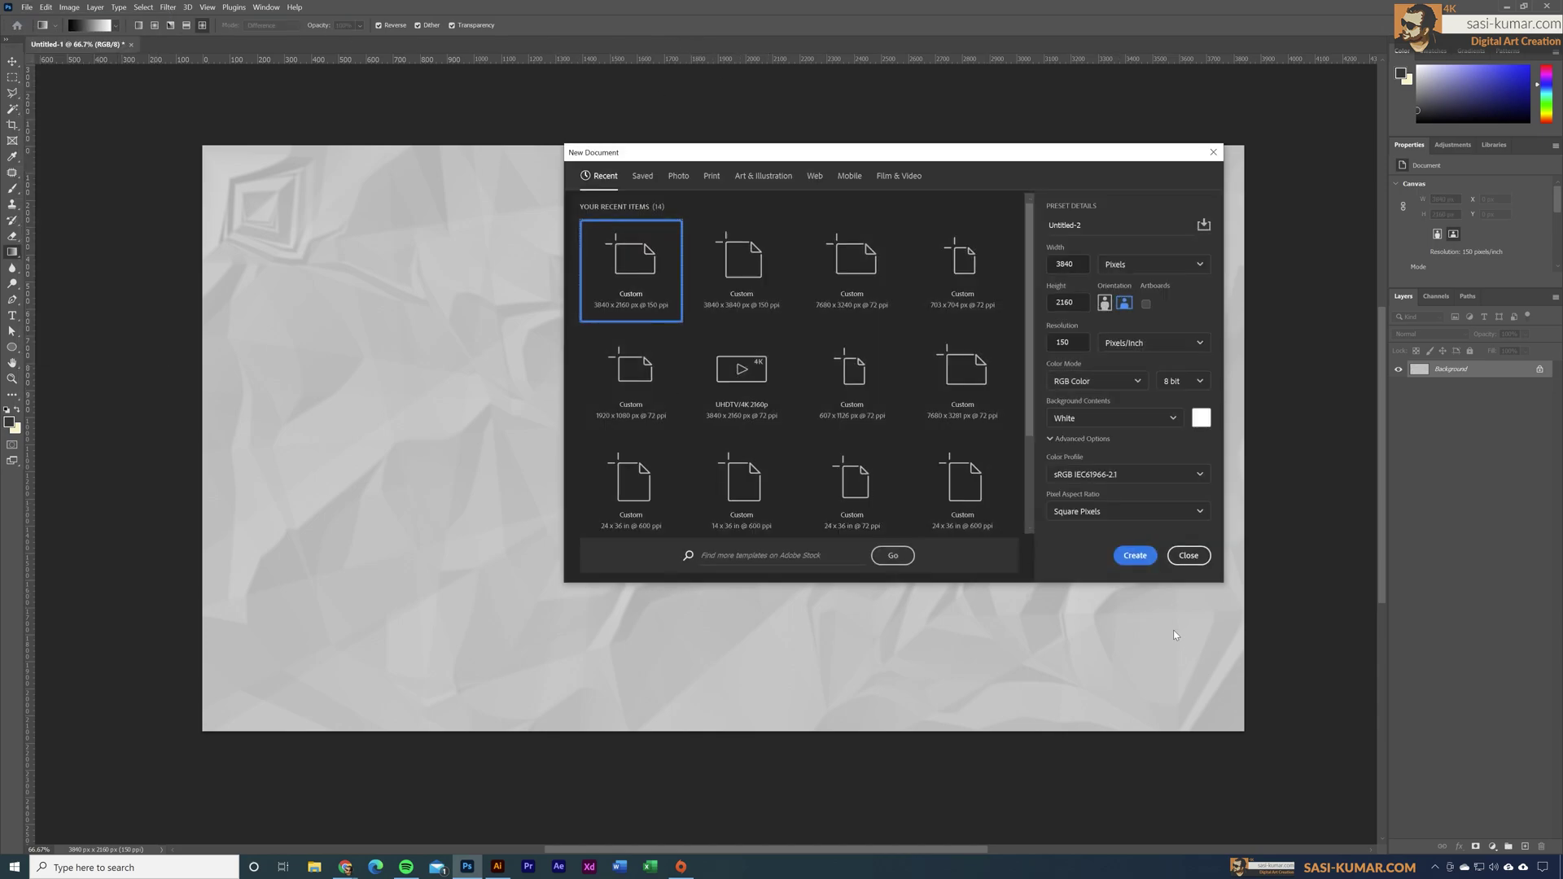
left_click(1135, 555)
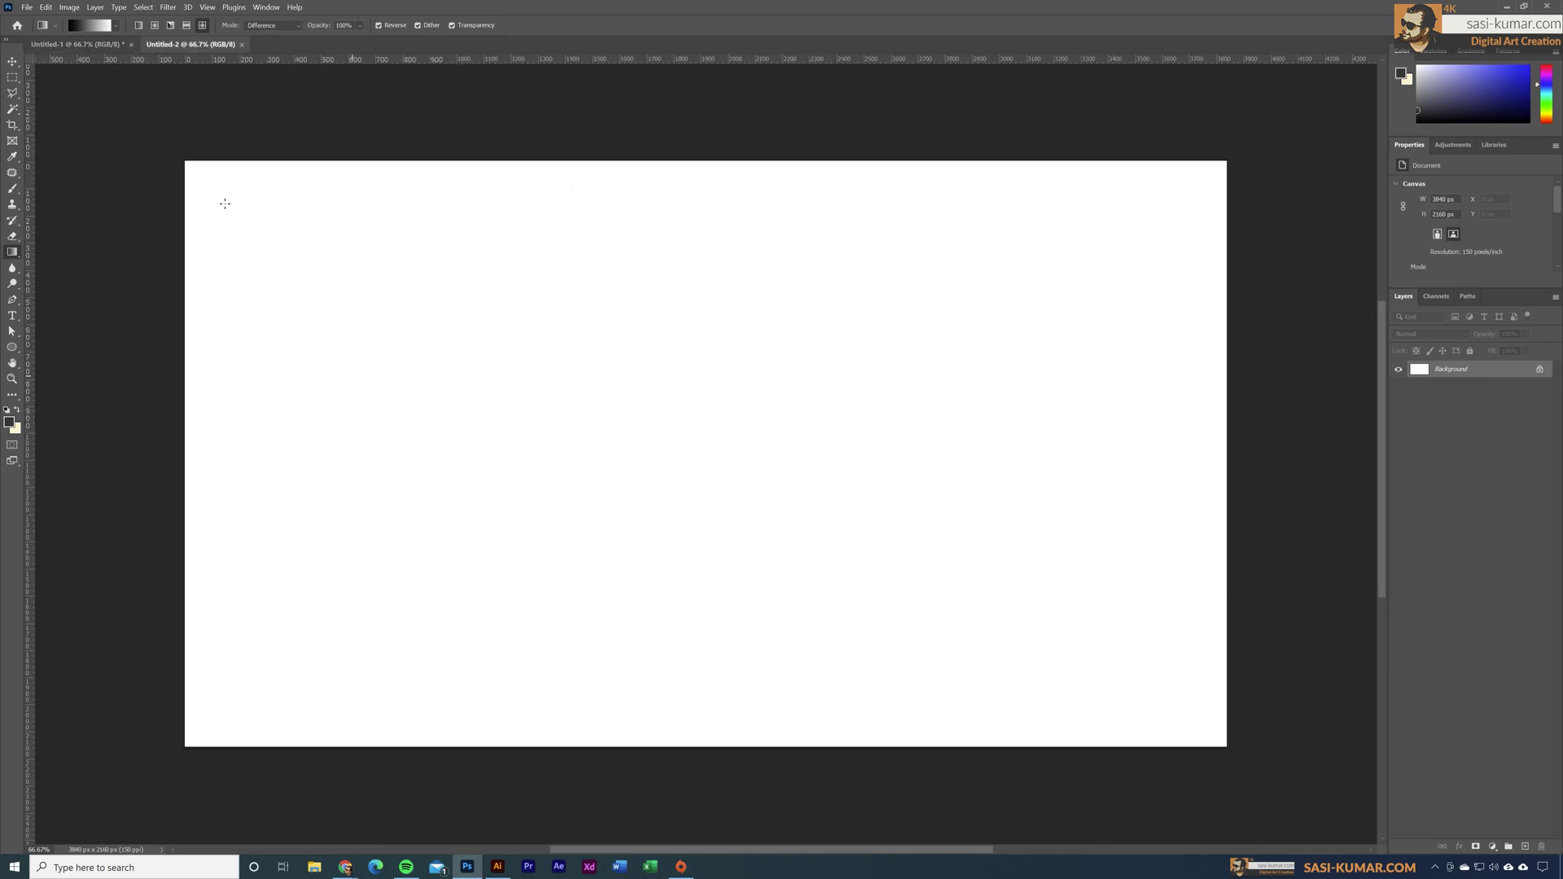
- Drag five overlapping Difference-mode diamond gradients across the new canvas
left_click(203, 26)
left_click_drag(1085, 214, 743, 429)
left_click_drag(927, 623, 308, 312)
left_click_drag(162, 527, 953, 349)
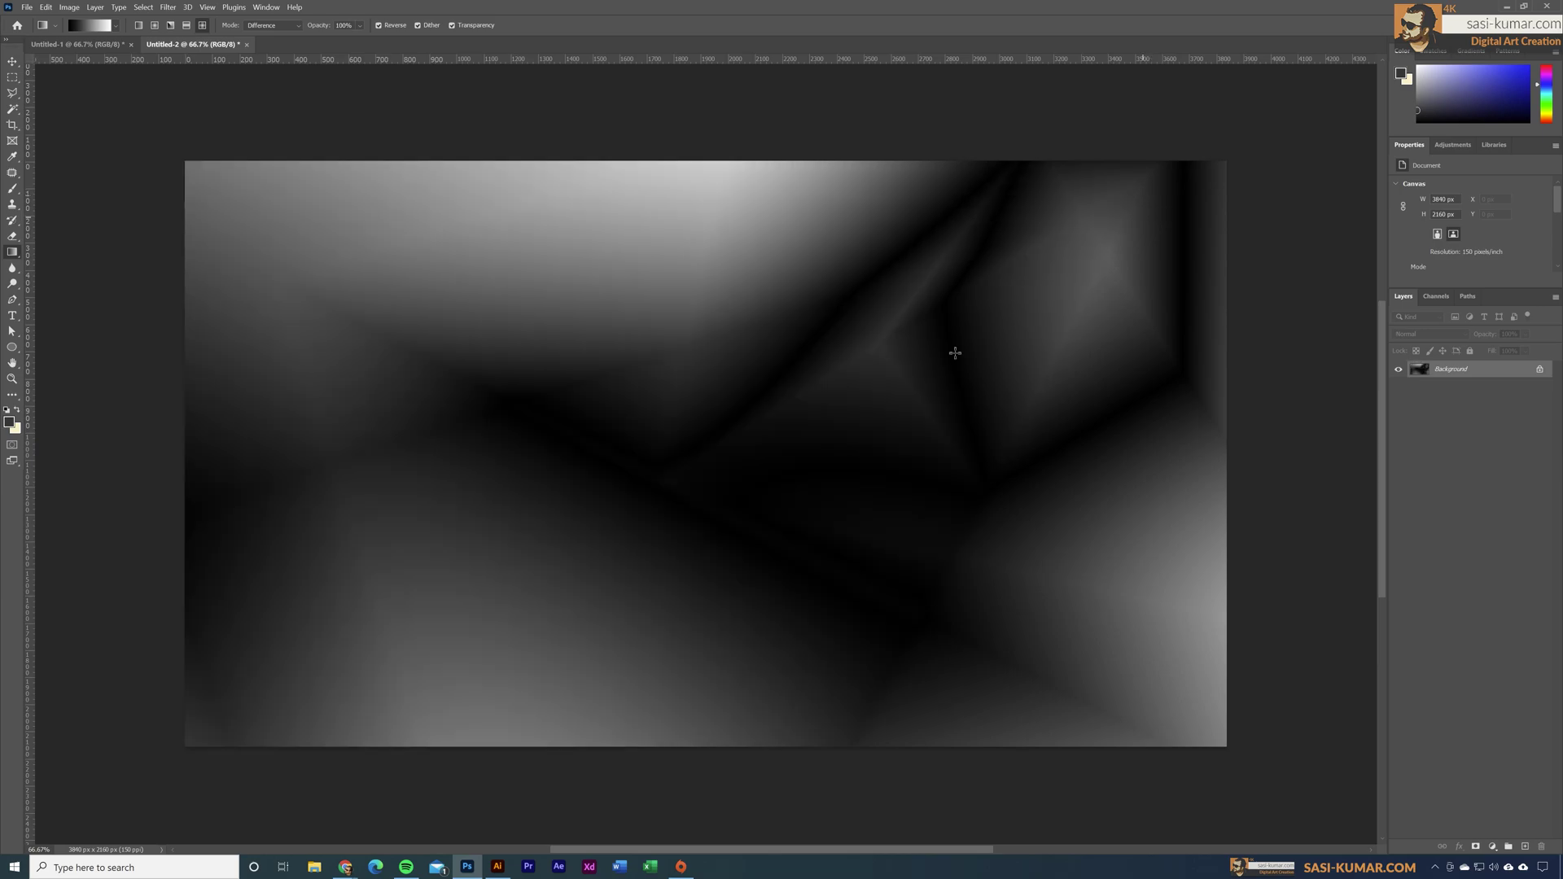
left_click_drag(545, 114, 651, 748)
left_click_drag(1092, 755, 1039, 309)
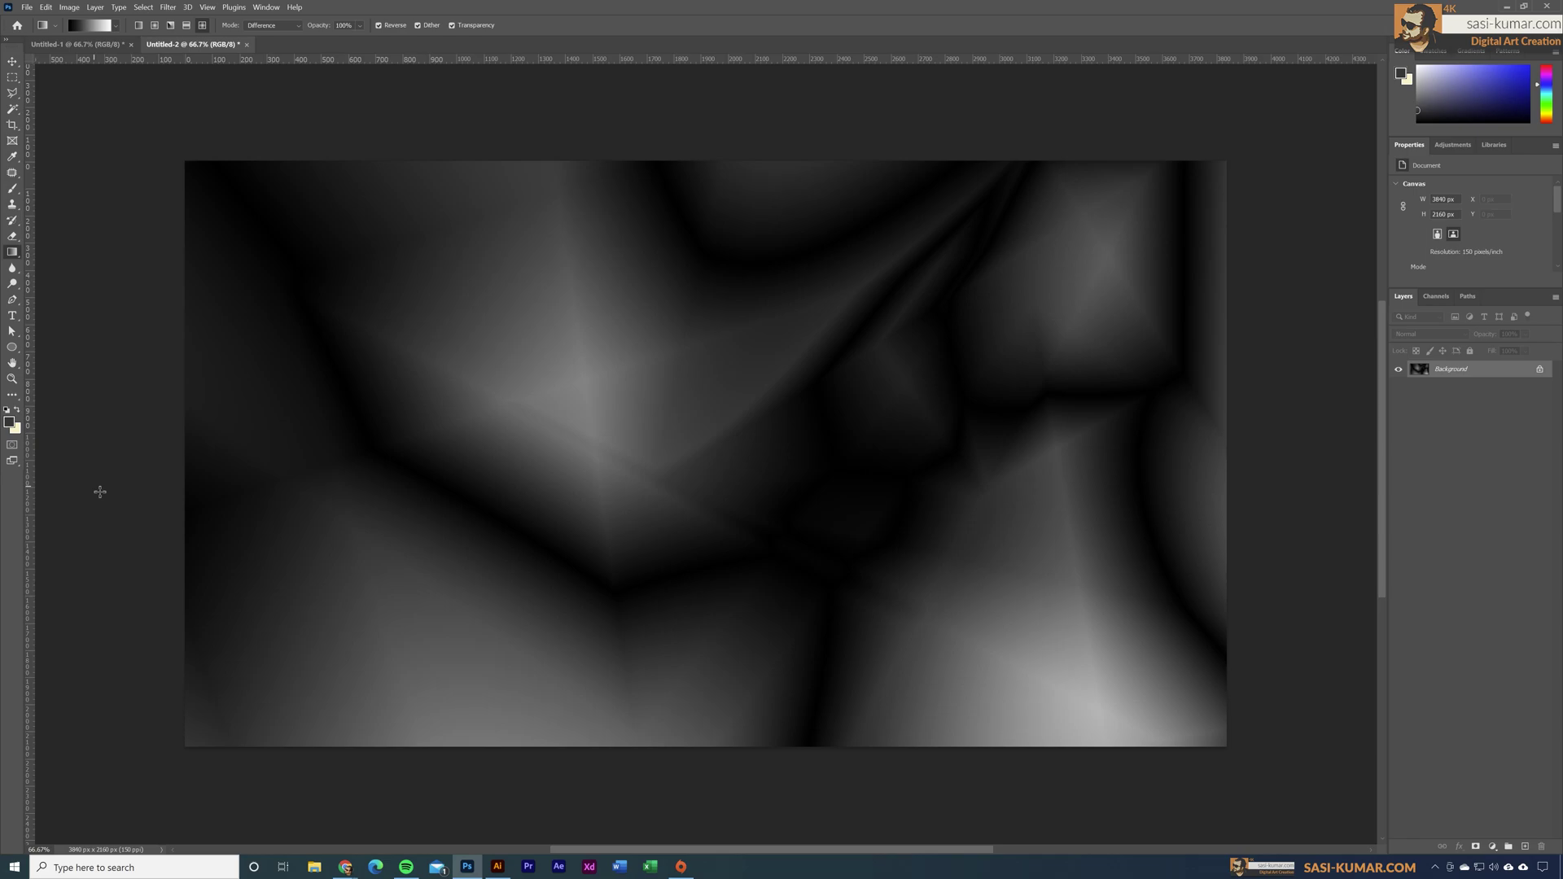
- Add Noise at about 8, Uniform and Monochromatic, to the crease pattern
left_click(169, 8)
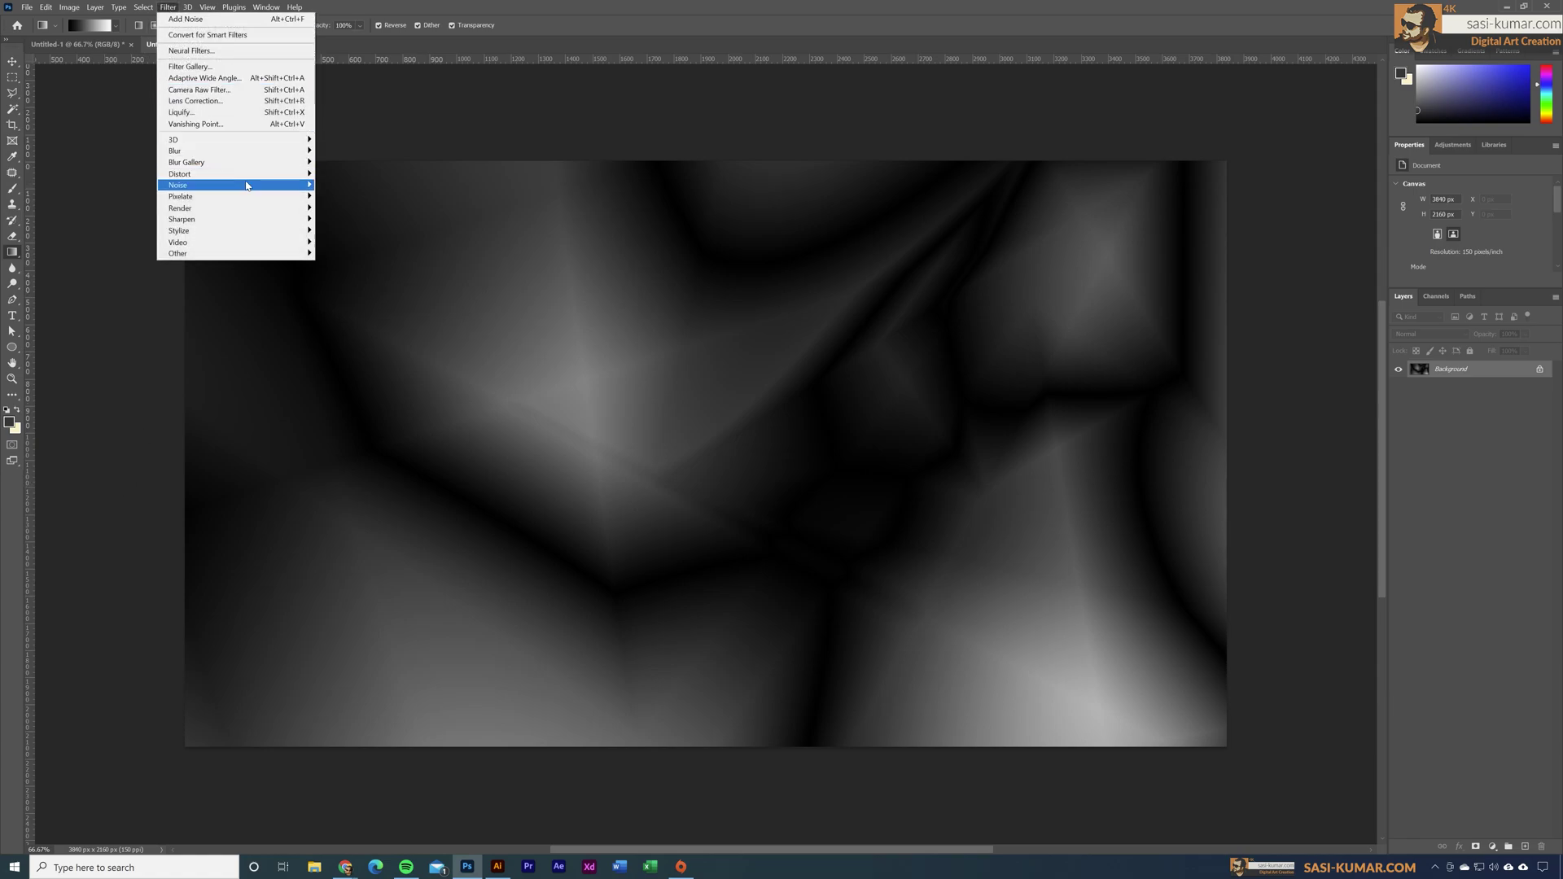
mouse_move(248, 185)
left_click(327, 186)
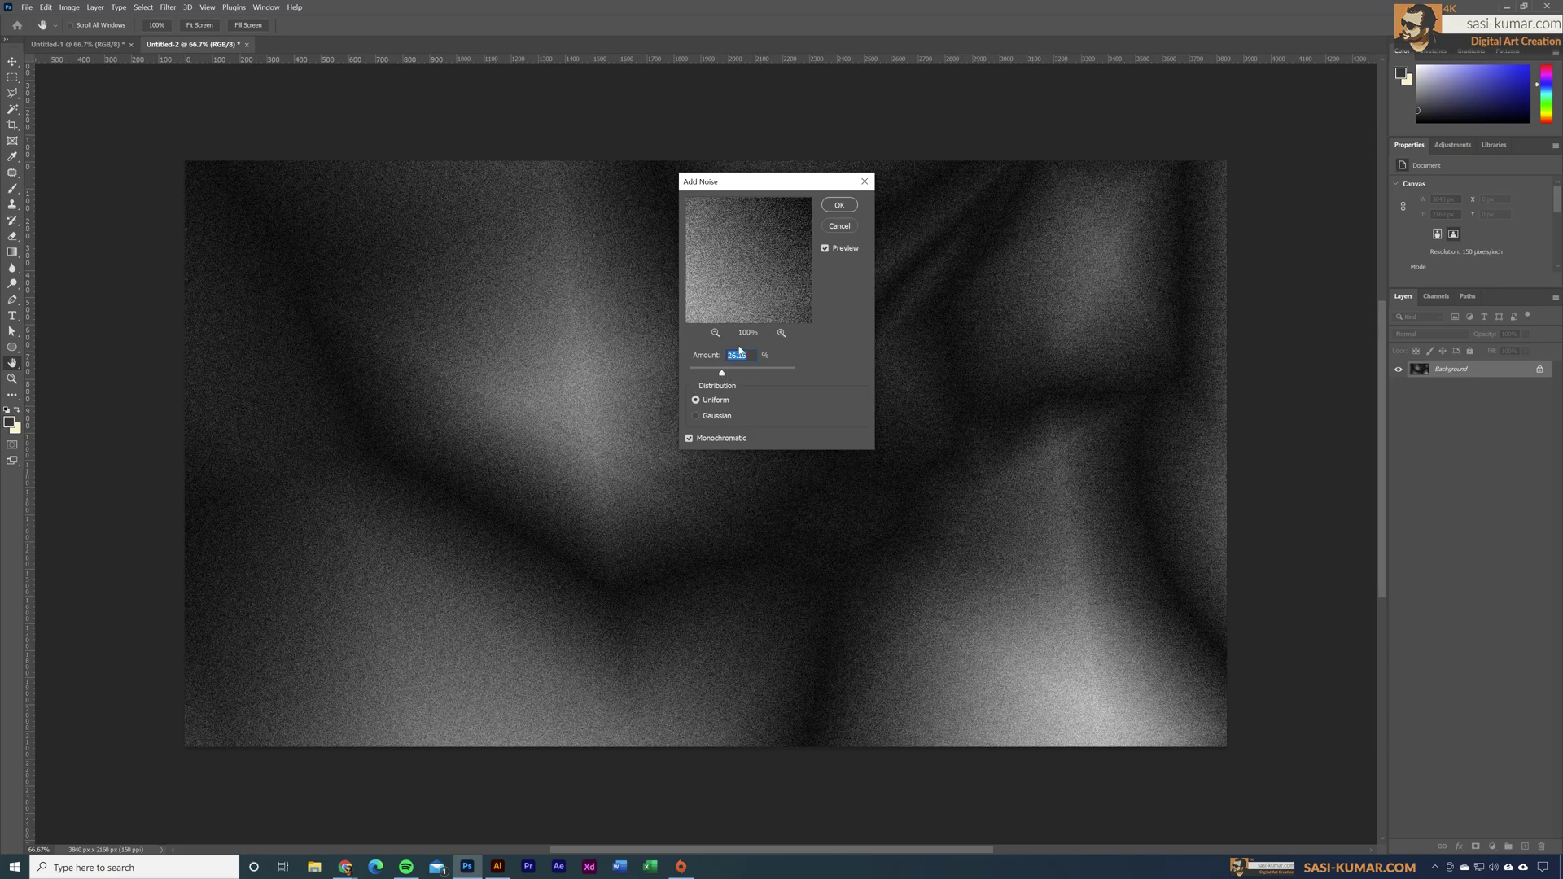
left_click_drag(717, 372, 699, 373)
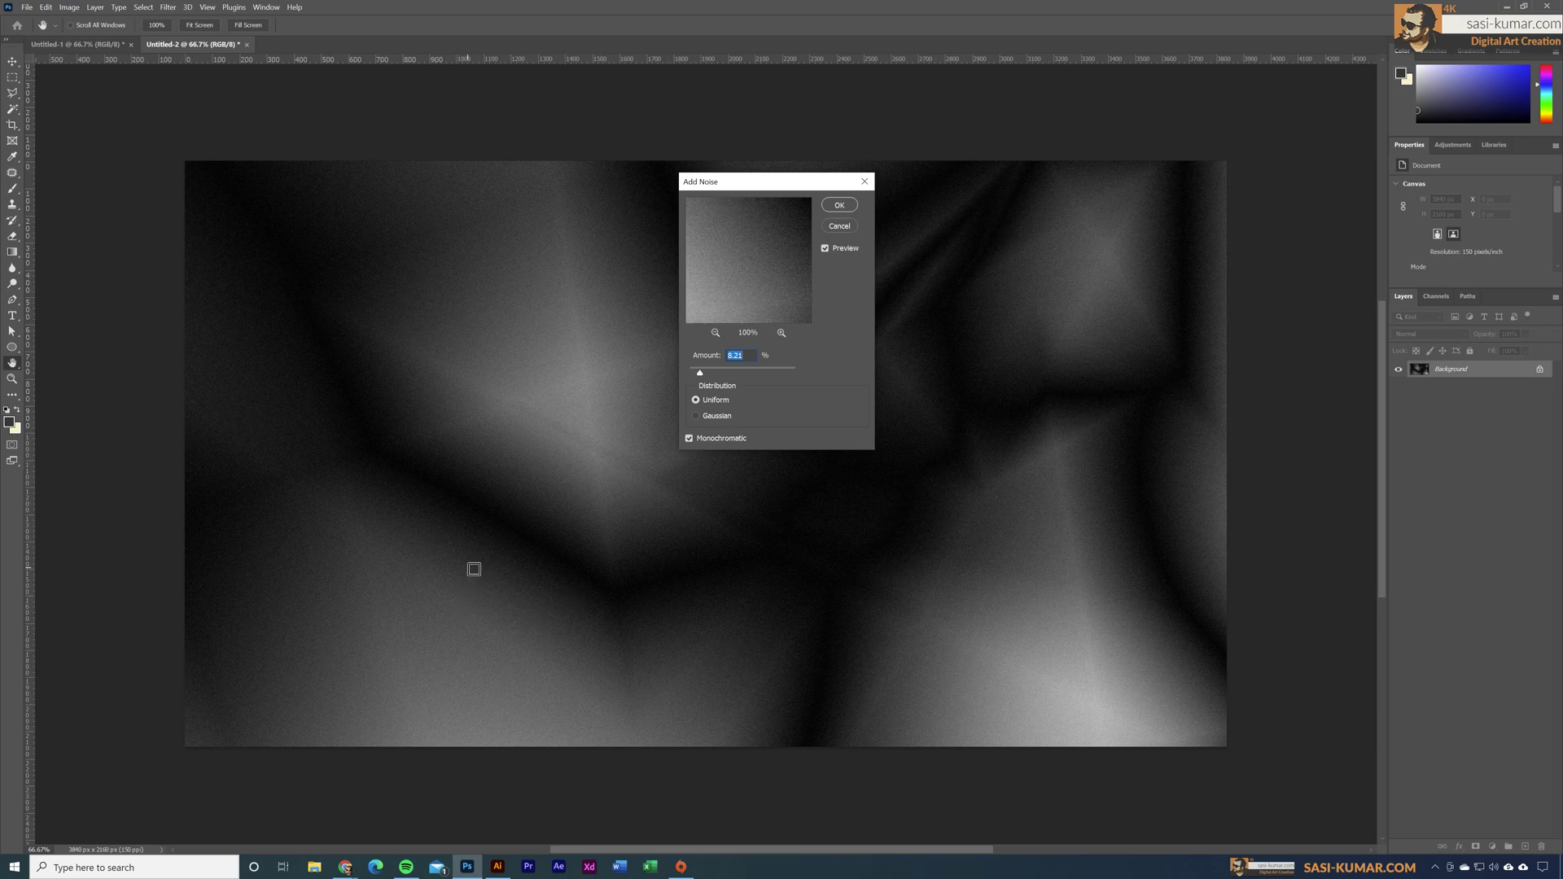
left_click(836, 205)
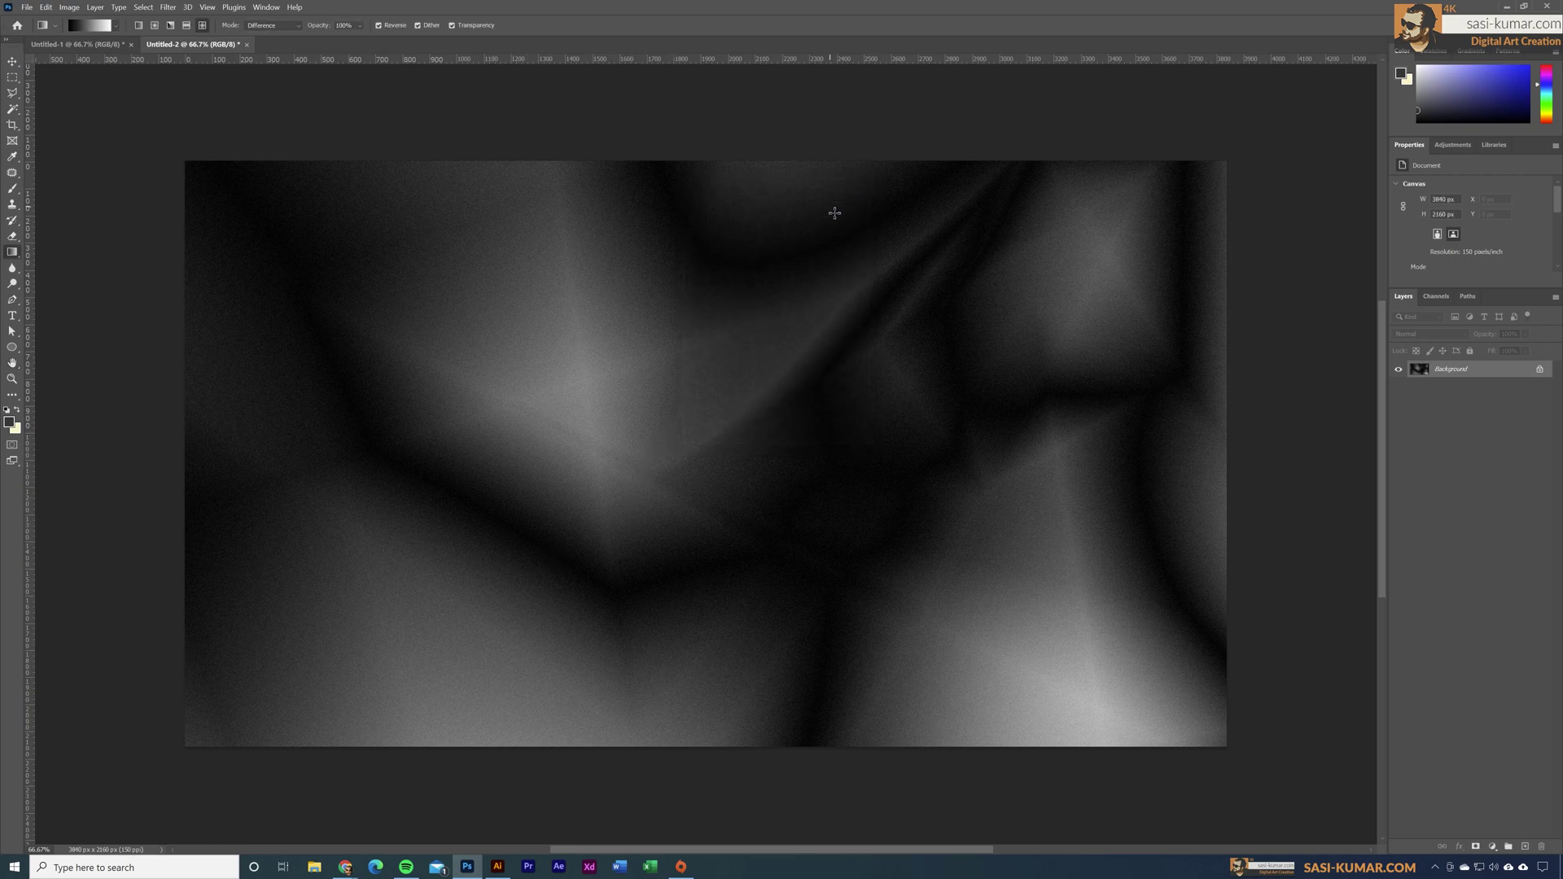
- Emboss the noisy pattern at 135°, height 37 px, amount 195%
left_click(168, 7)
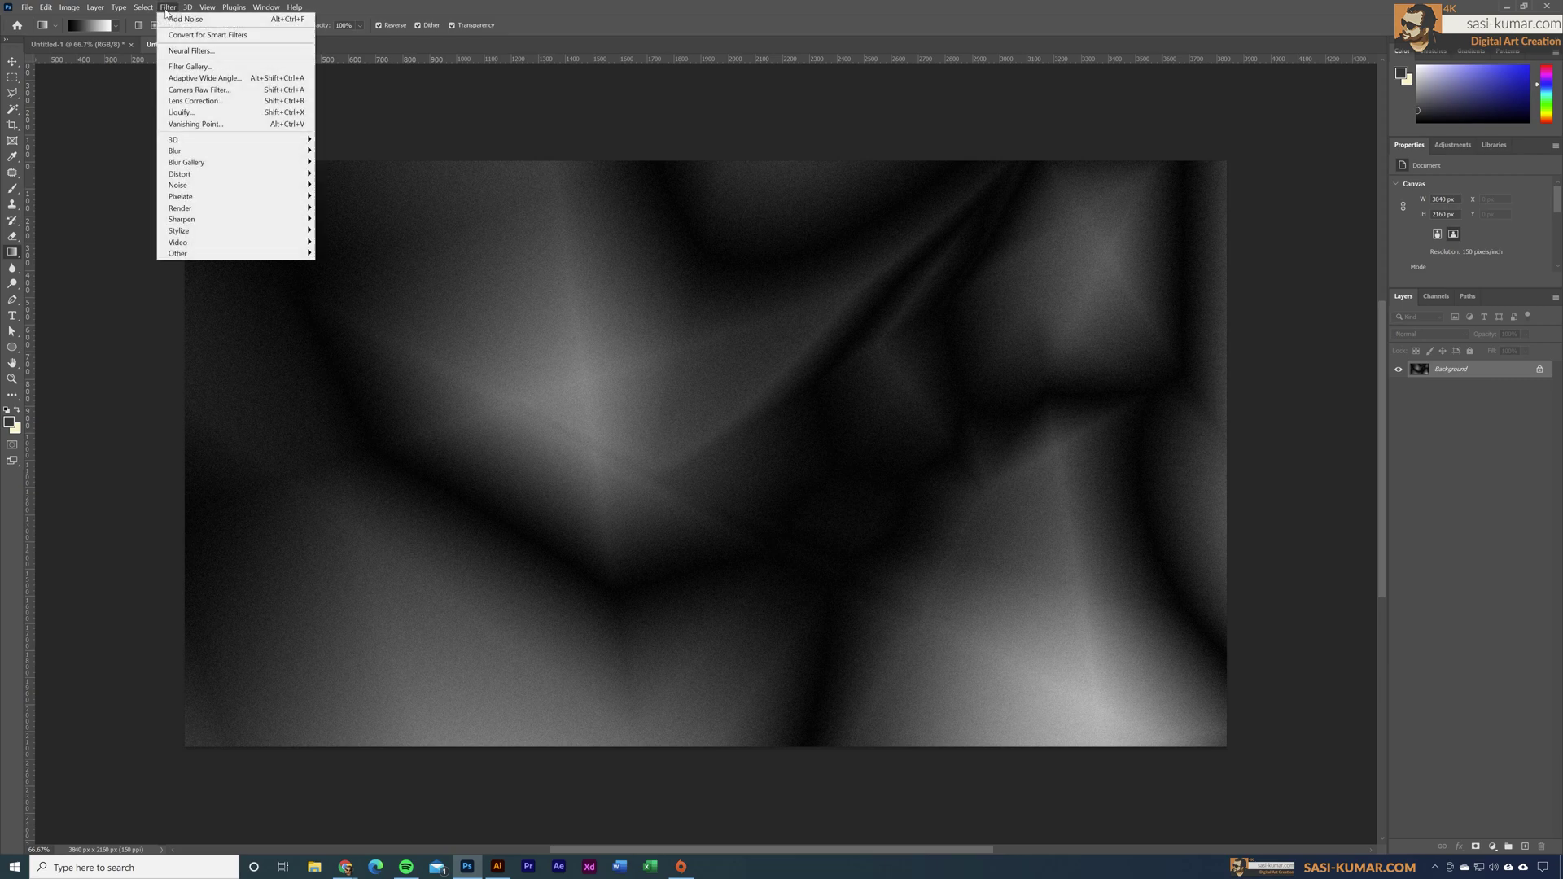
mouse_move(268, 233)
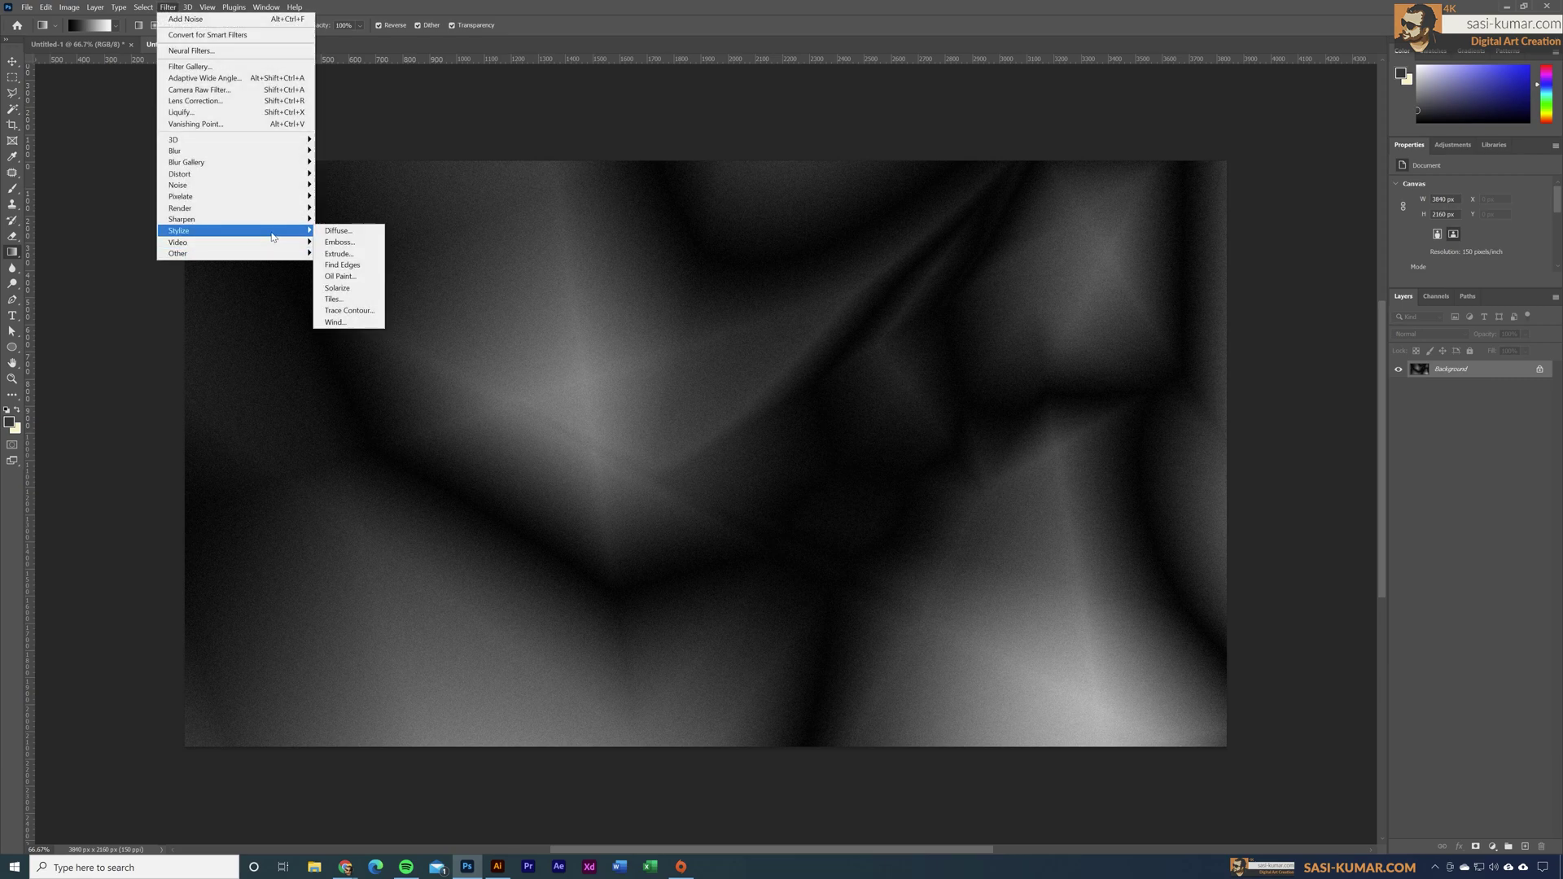
left_click(369, 242)
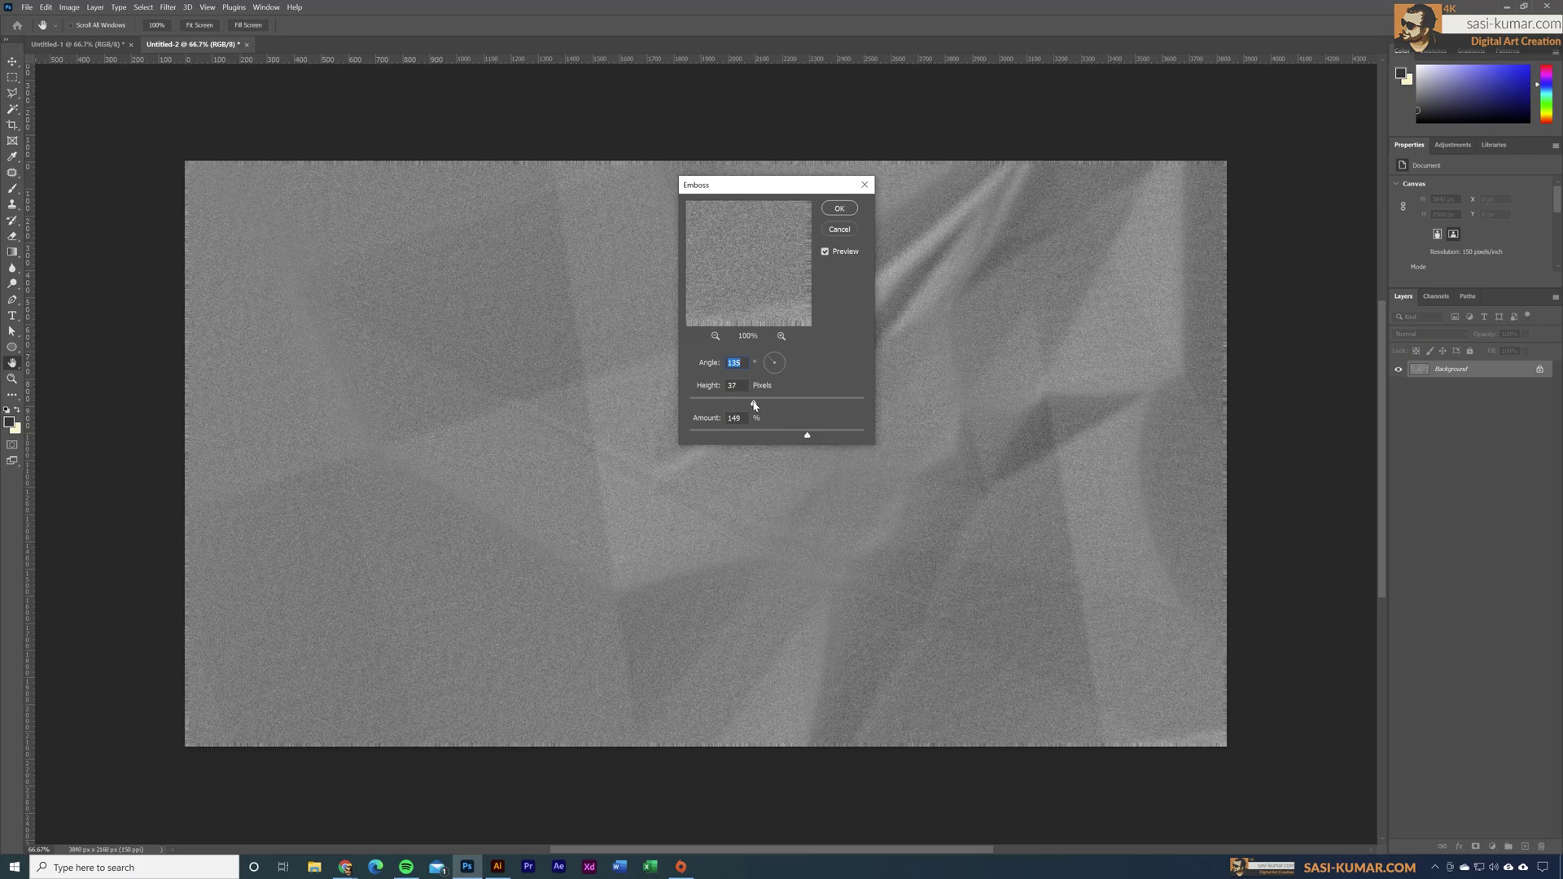
left_click_drag(751, 399, 829, 438)
left_click_drag(749, 404, 754, 407)
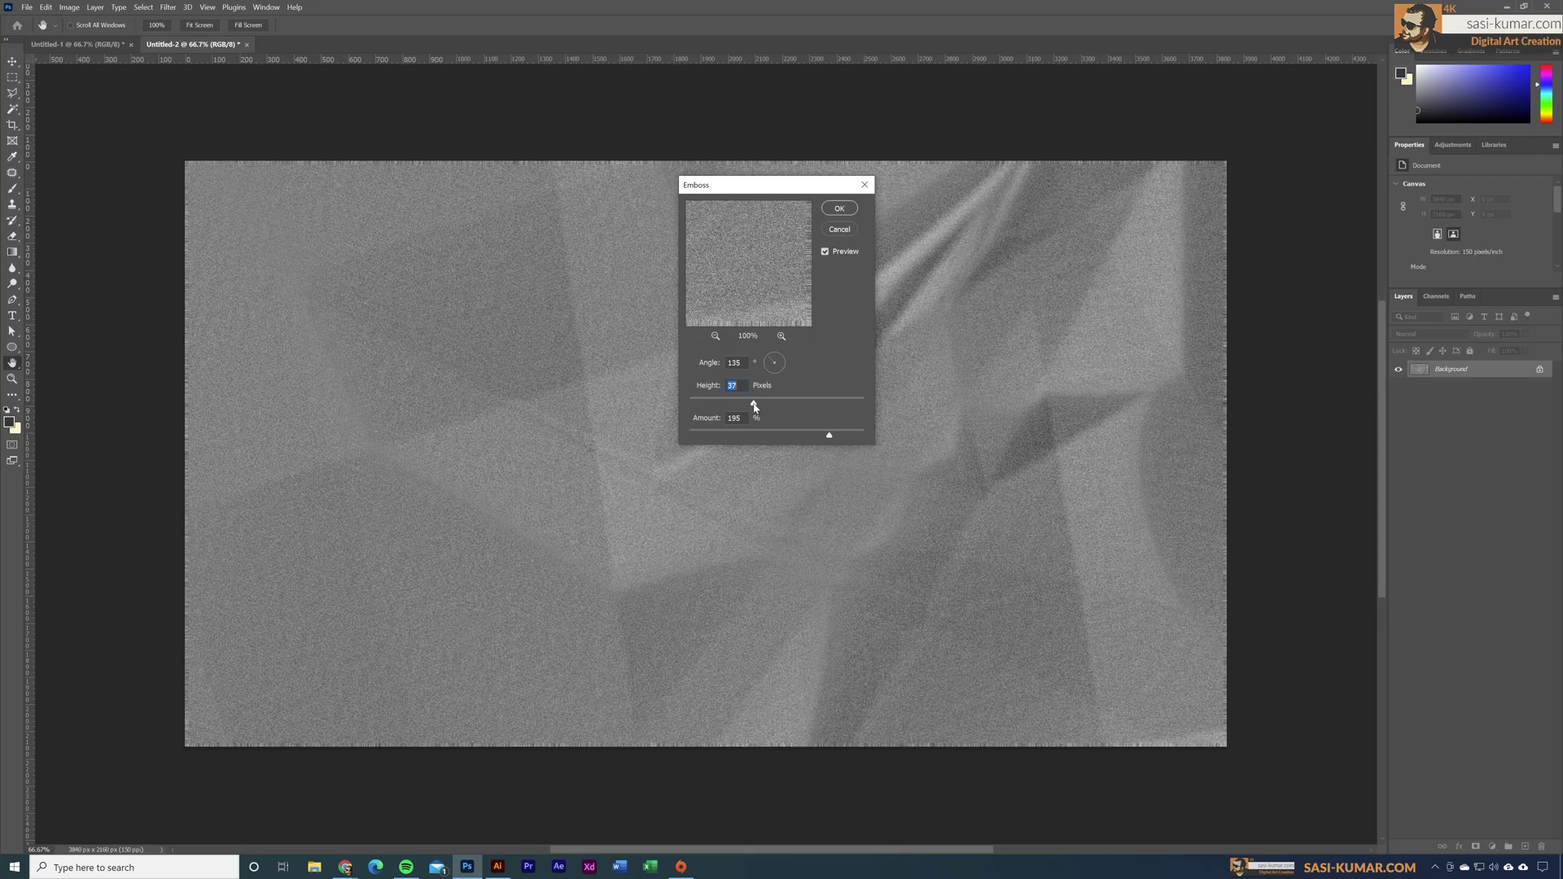
left_click(833, 209)
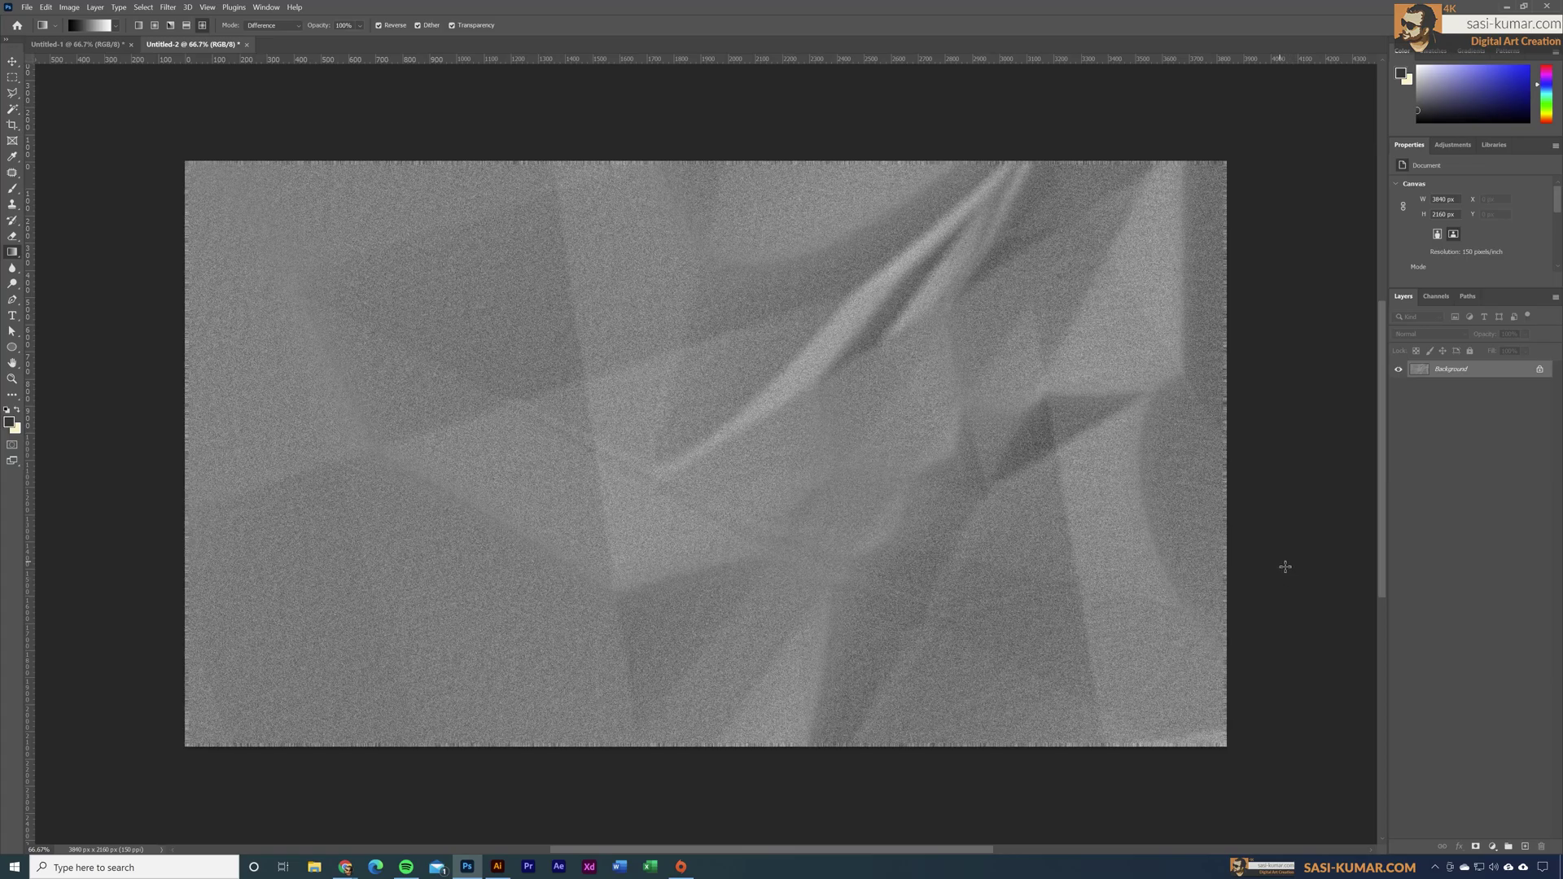
- Raise the Levels midtone to 2.55 to lighten the embossed texture
key("ctrl+l")
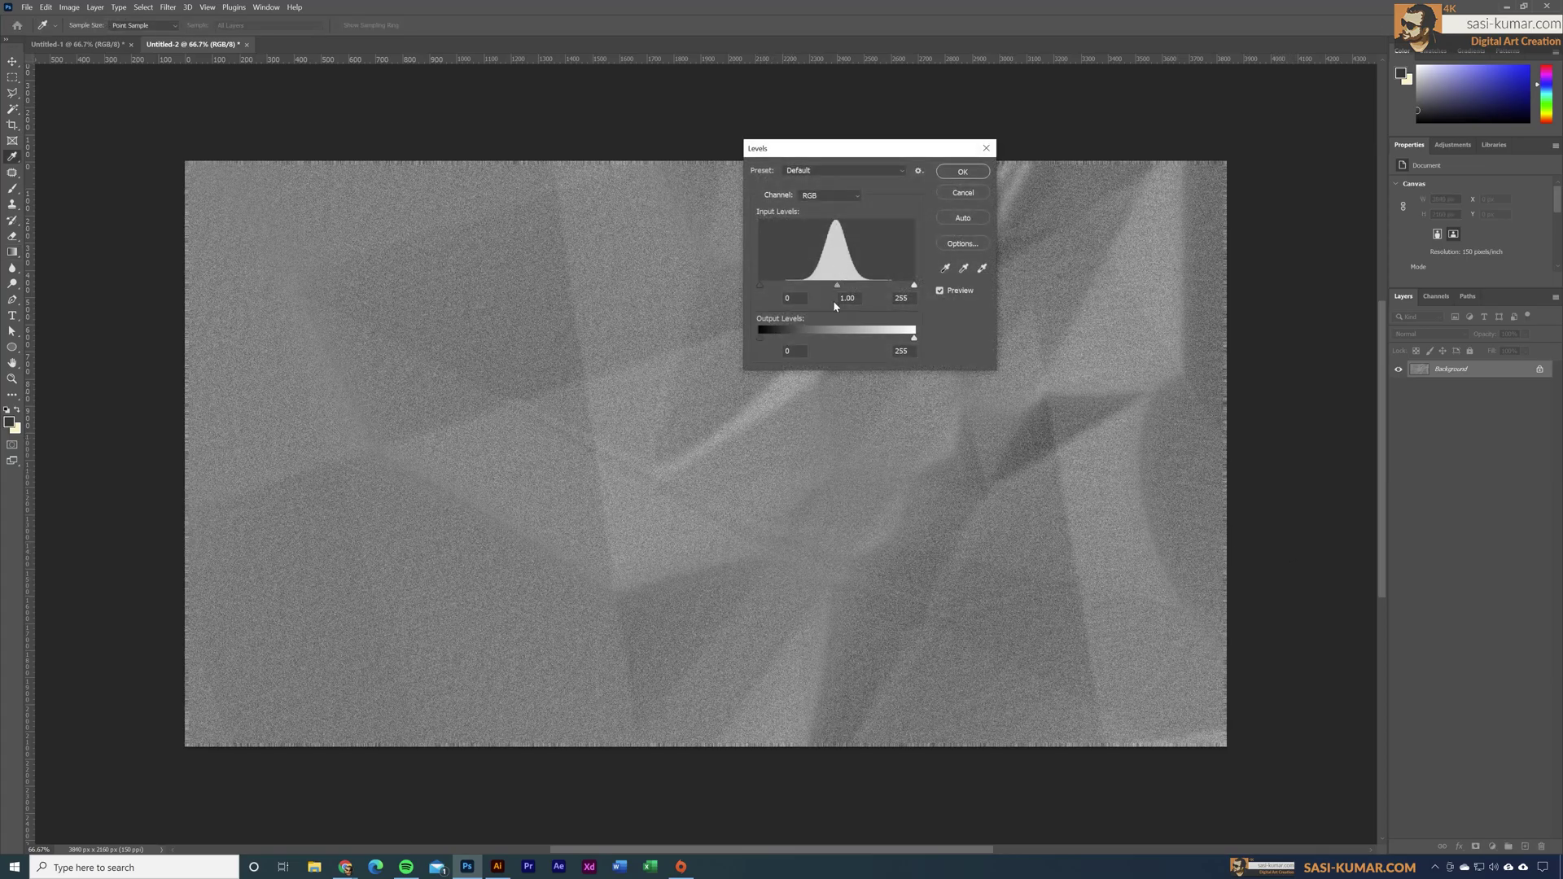
left_click_drag(836, 286, 787, 287)
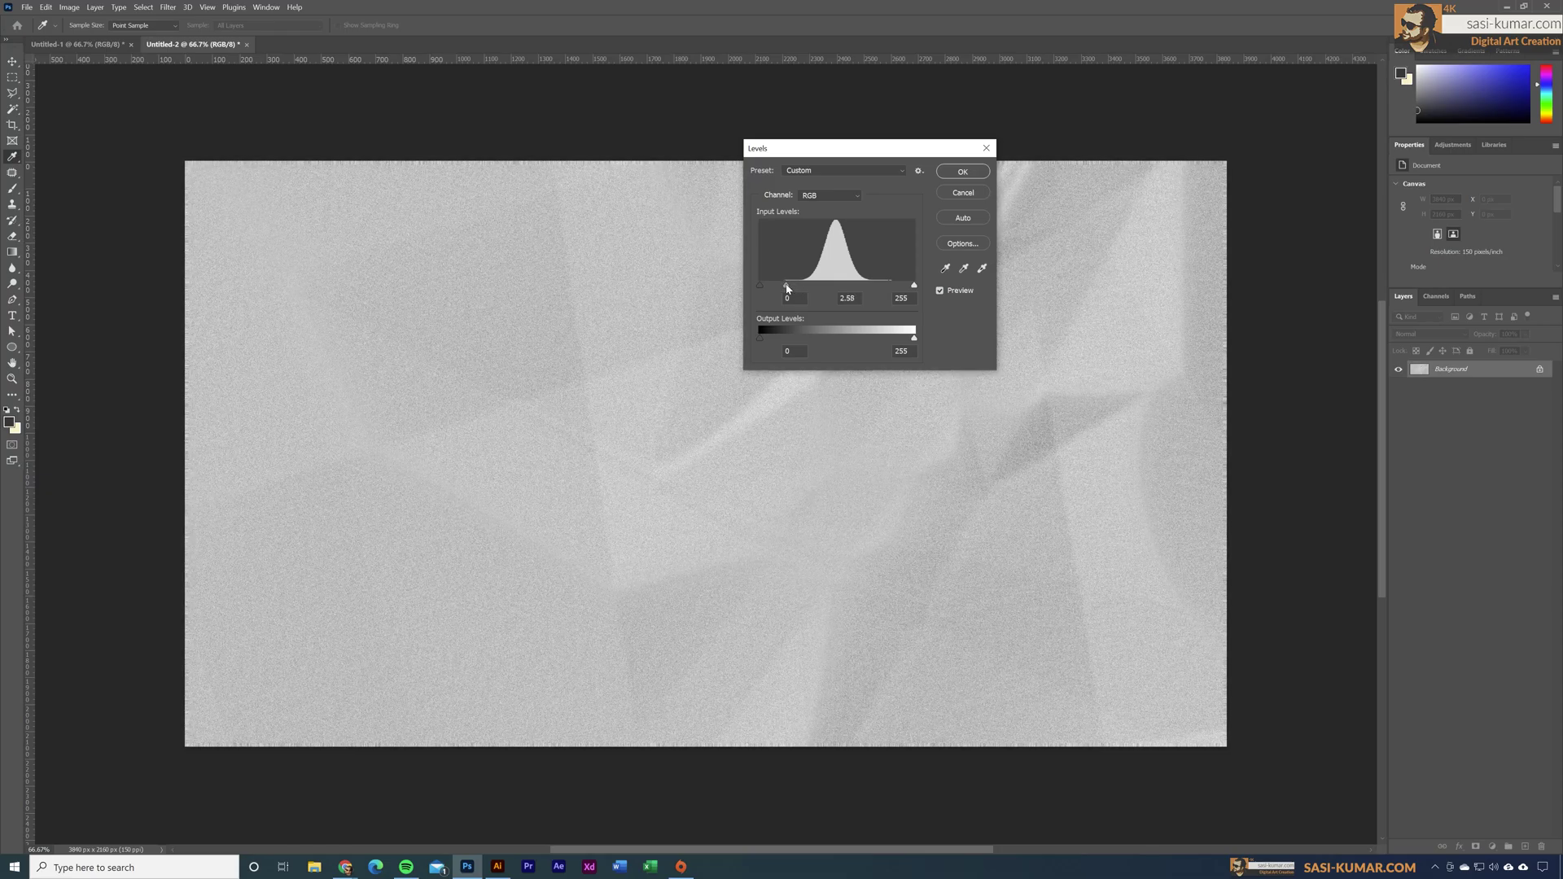
left_click(976, 172)
key("g")
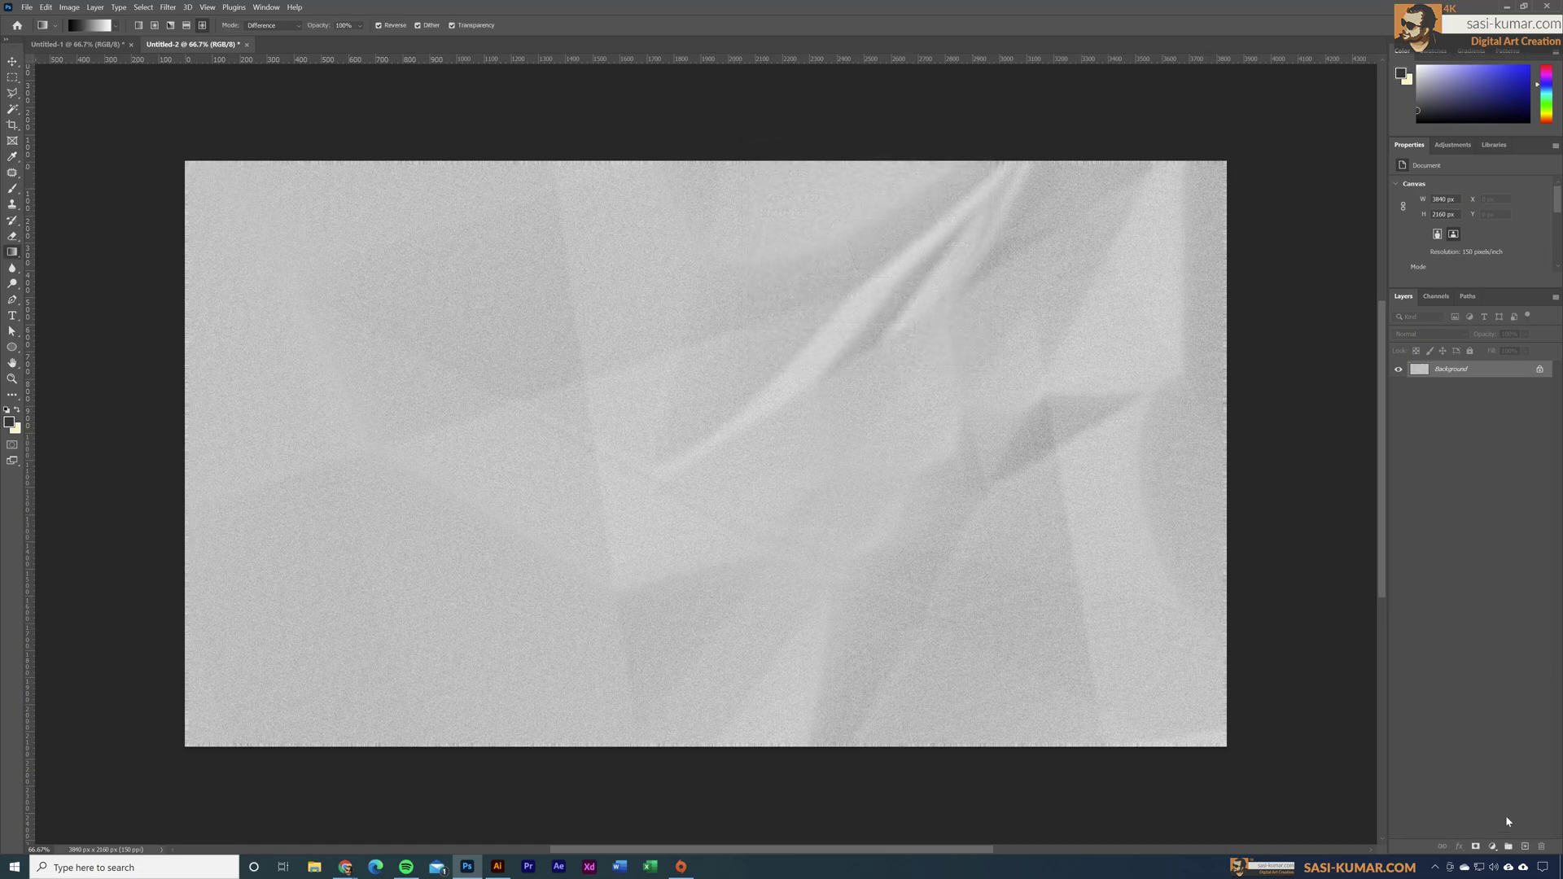
- Add Layer 1, fill it with a pale cream background colour, and set it to Multiply
left_click(1525, 846)
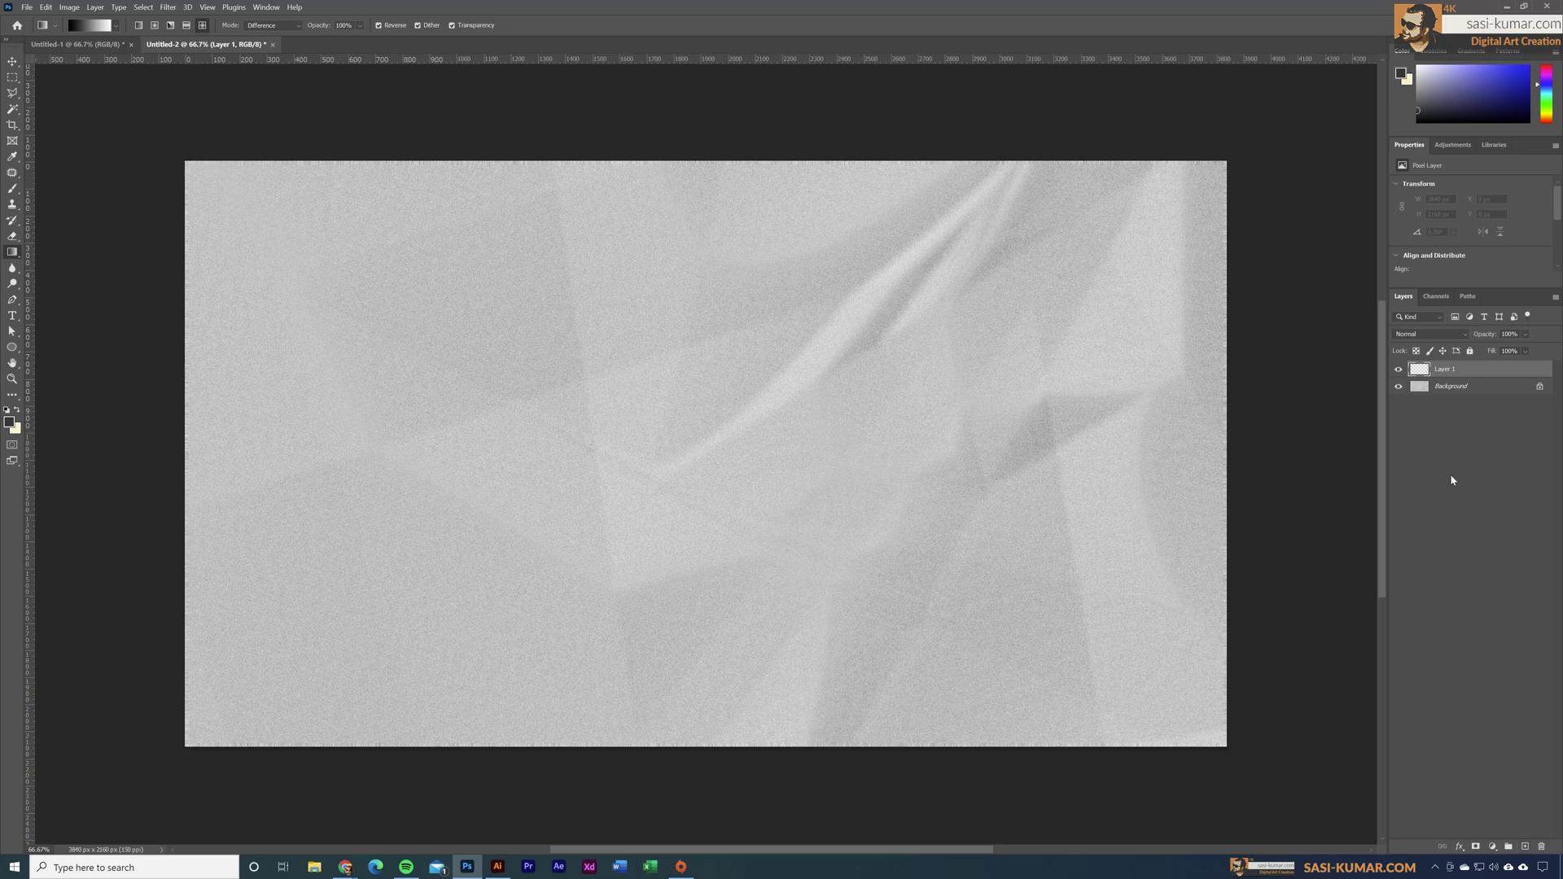
left_click(17, 429)
left_click(933, 141)
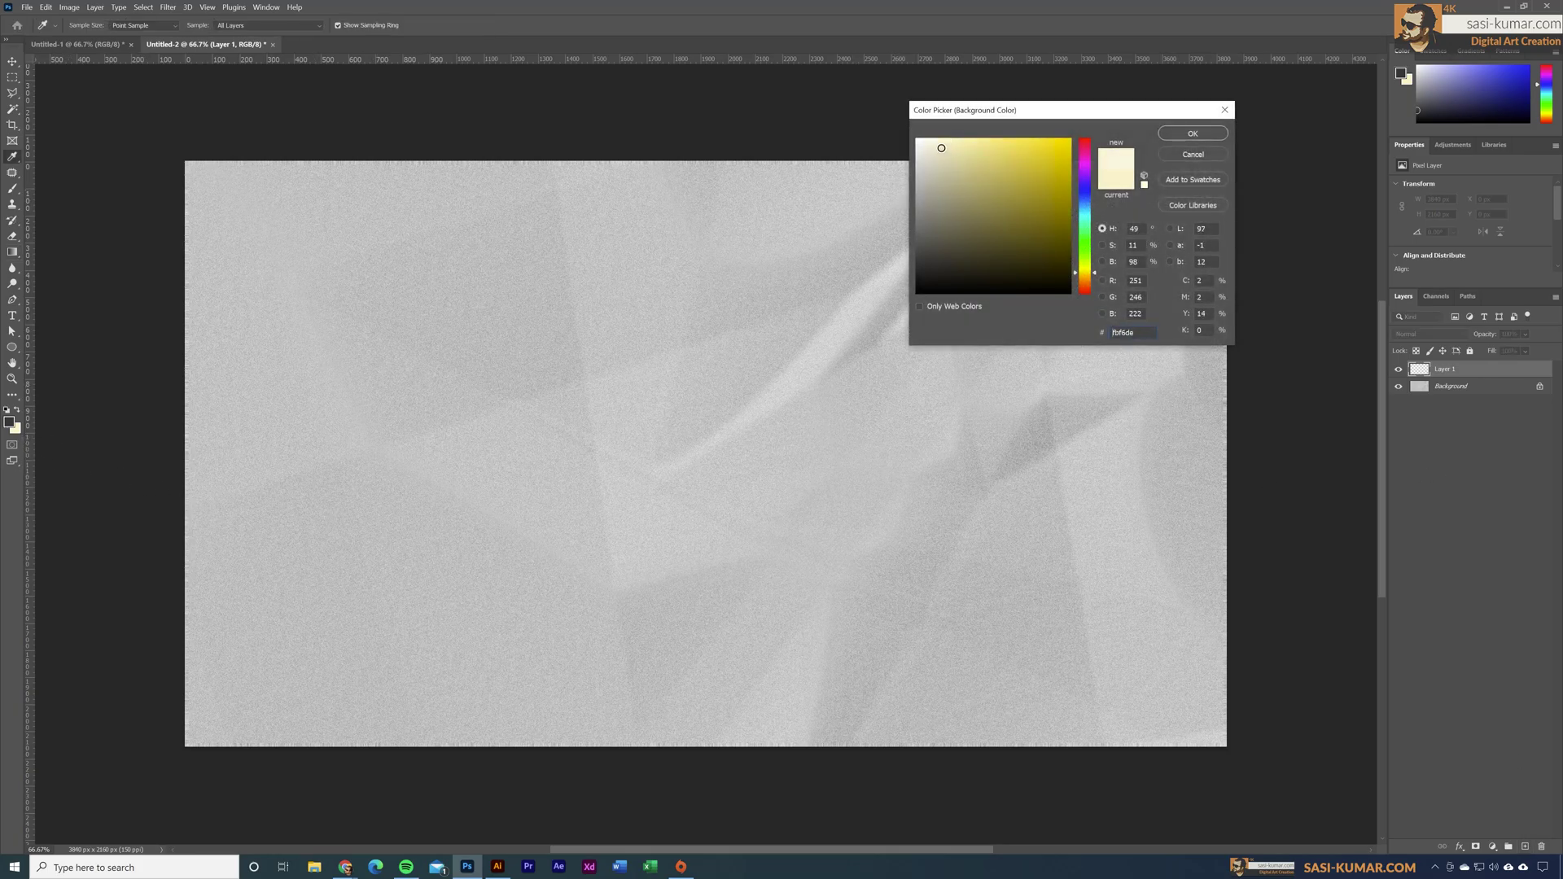
left_click(934, 140)
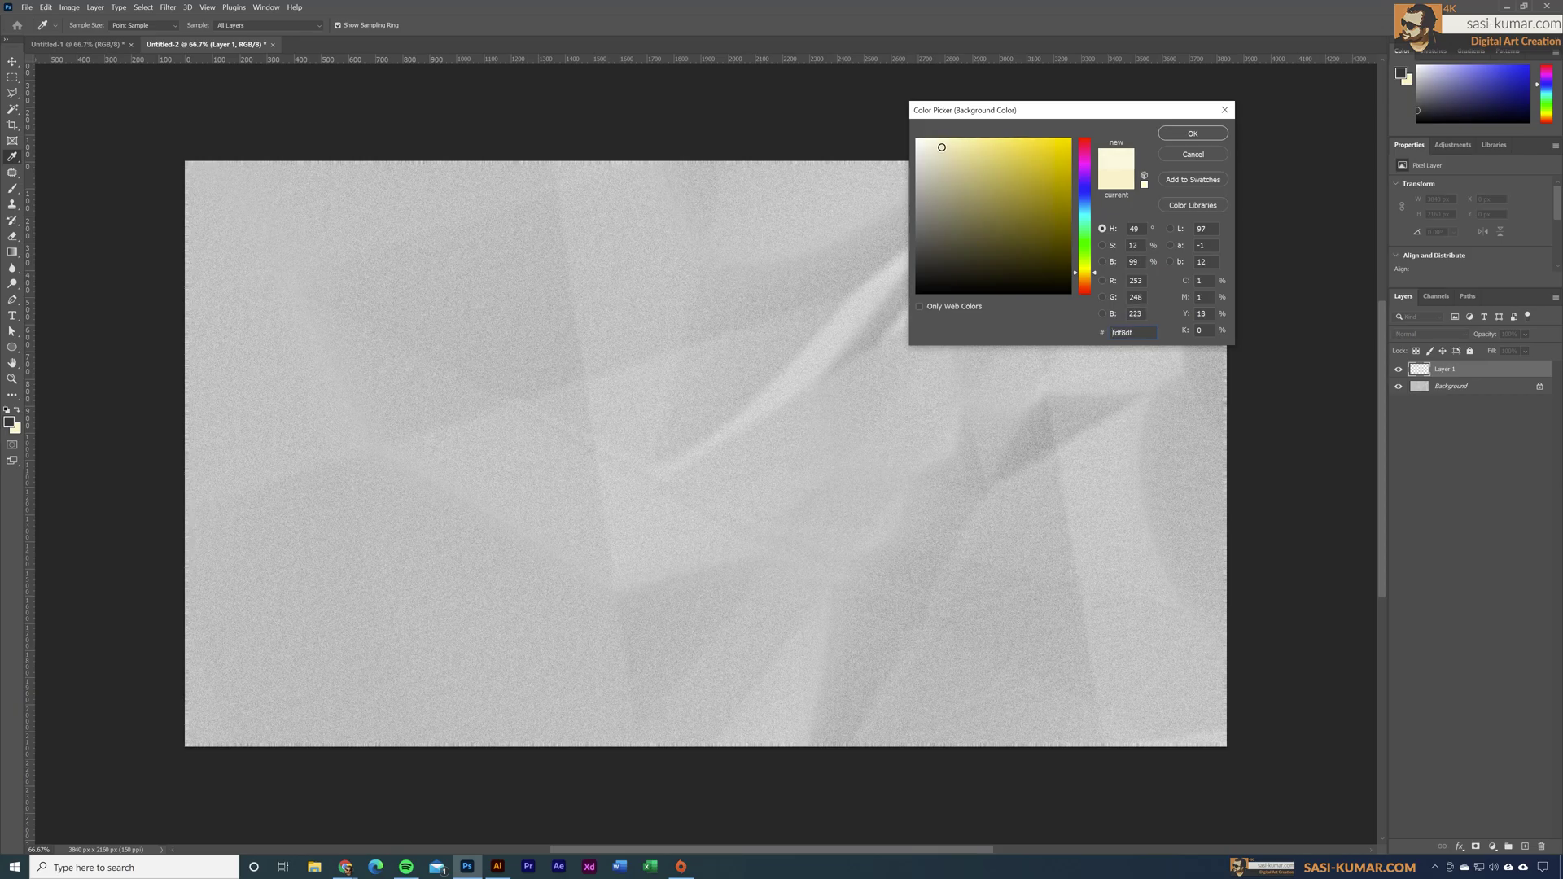
left_click(1196, 143)
key("ctrl+BackSpace")
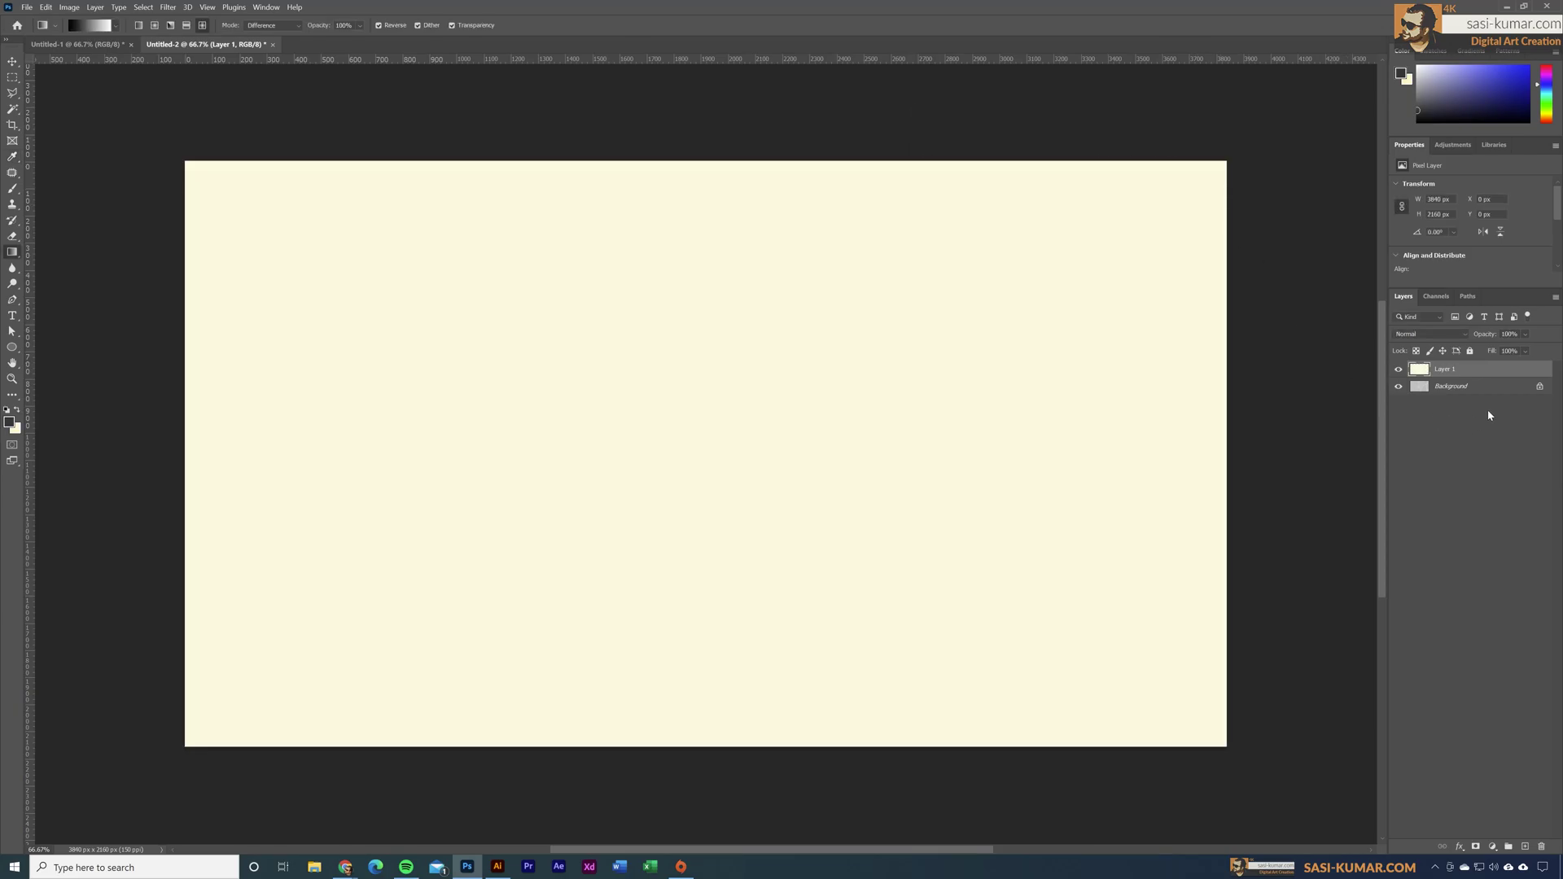
left_click(1439, 334)
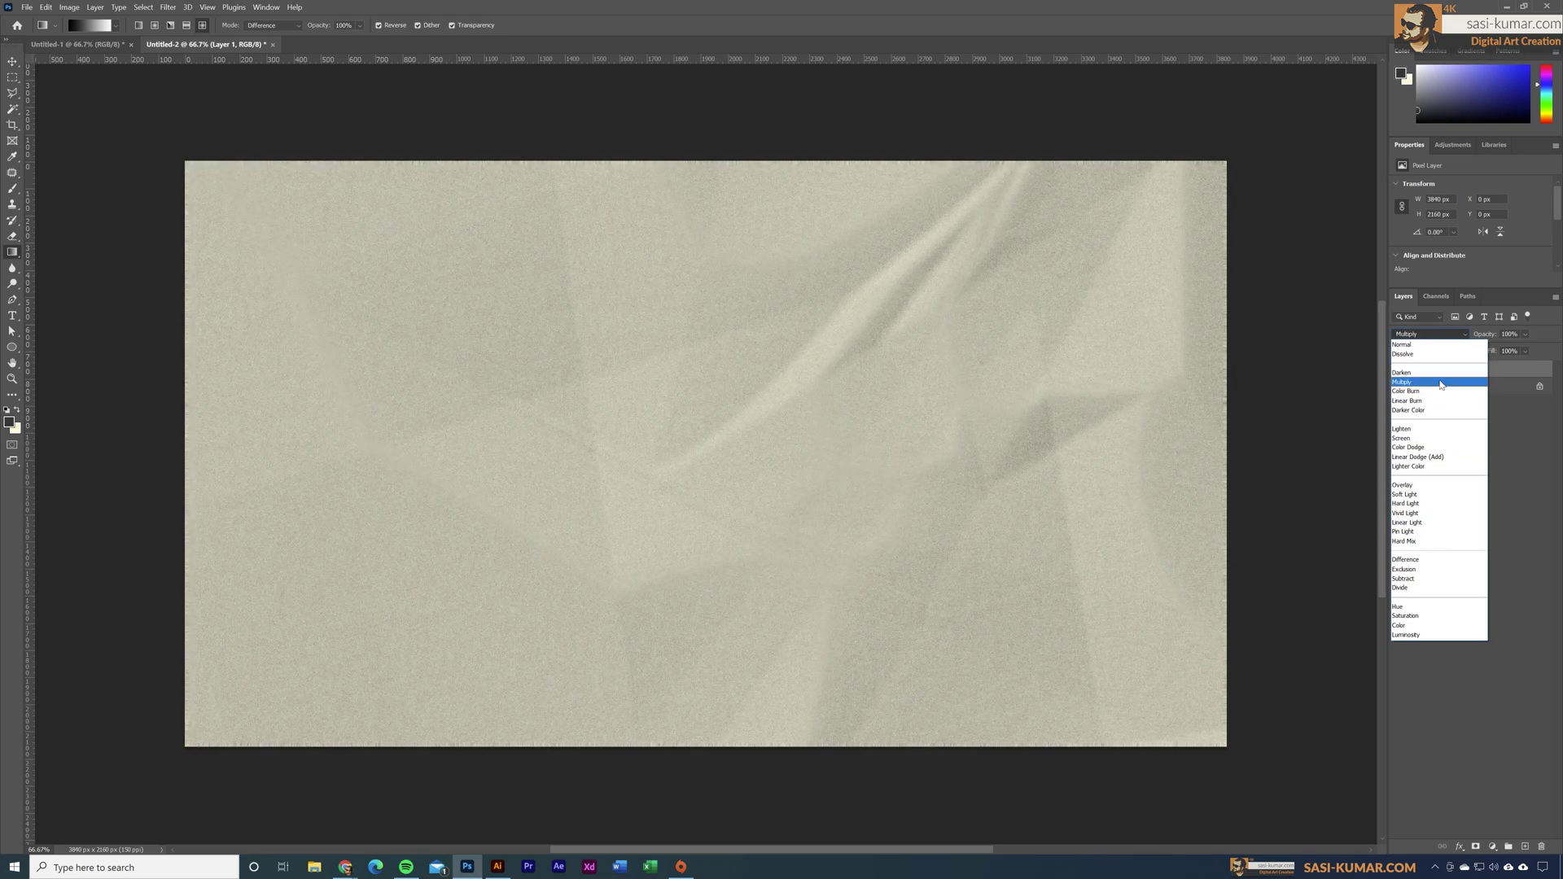
left_click(1440, 383)
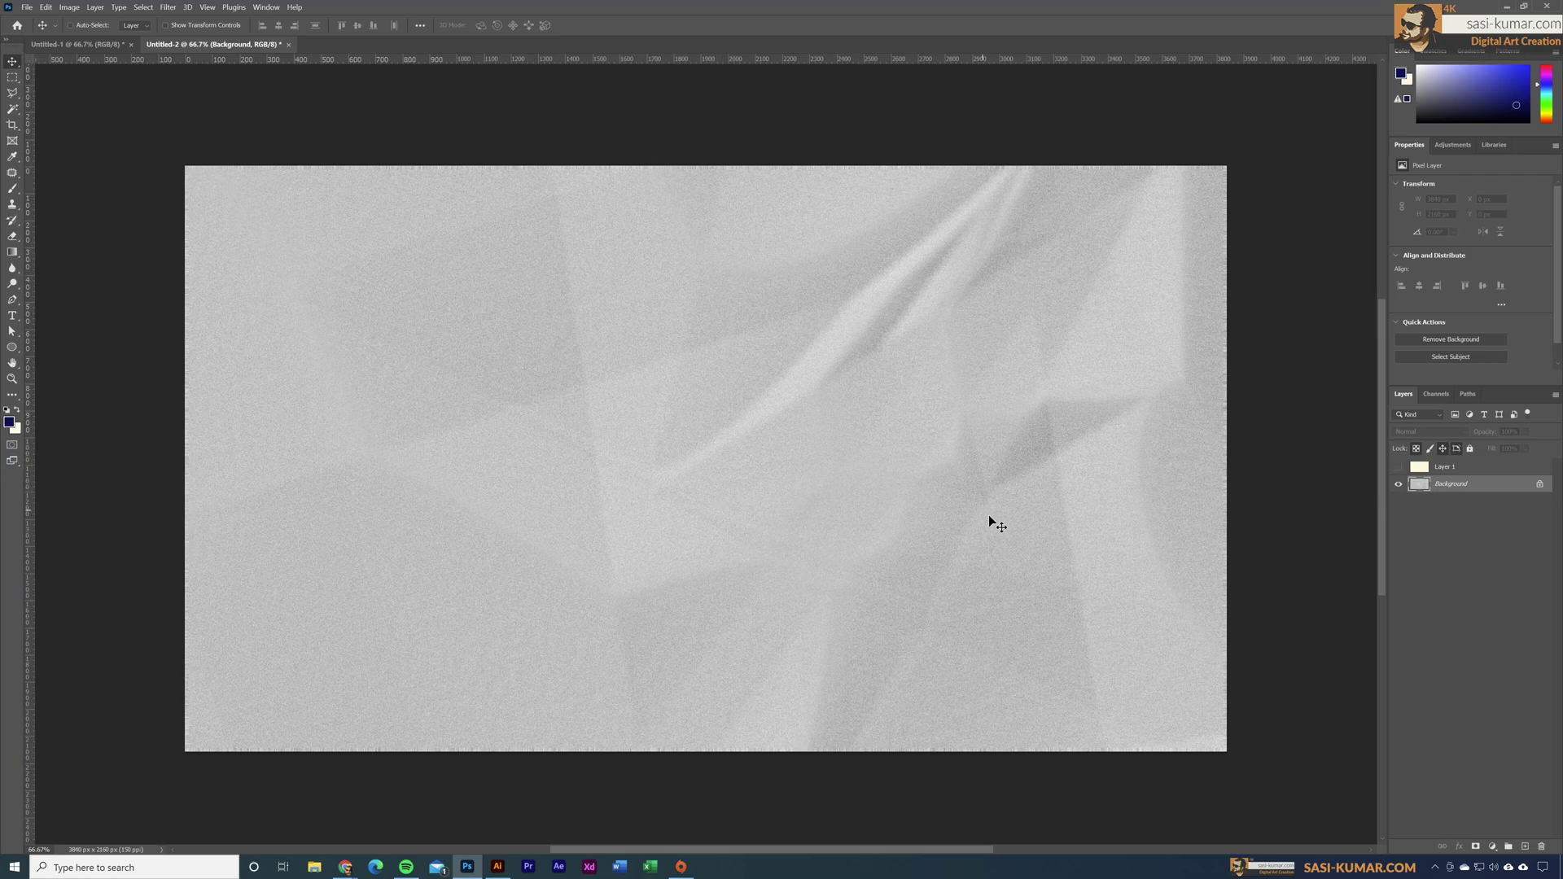
- Save As the document, renaming it to bump-texture.psd
left_click(30, 8)
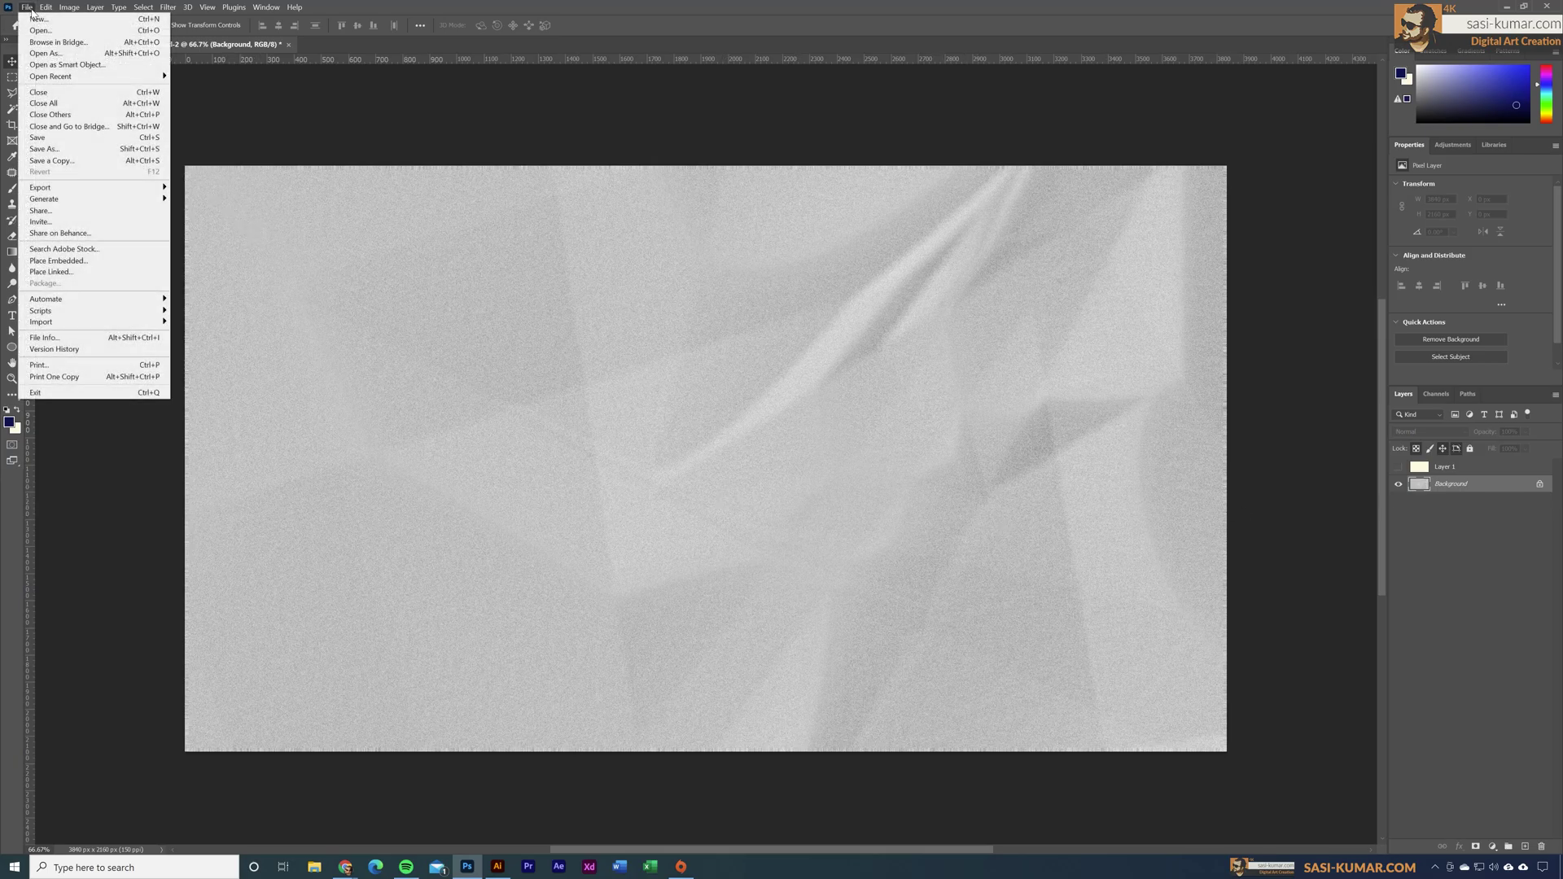
left_click(87, 153)
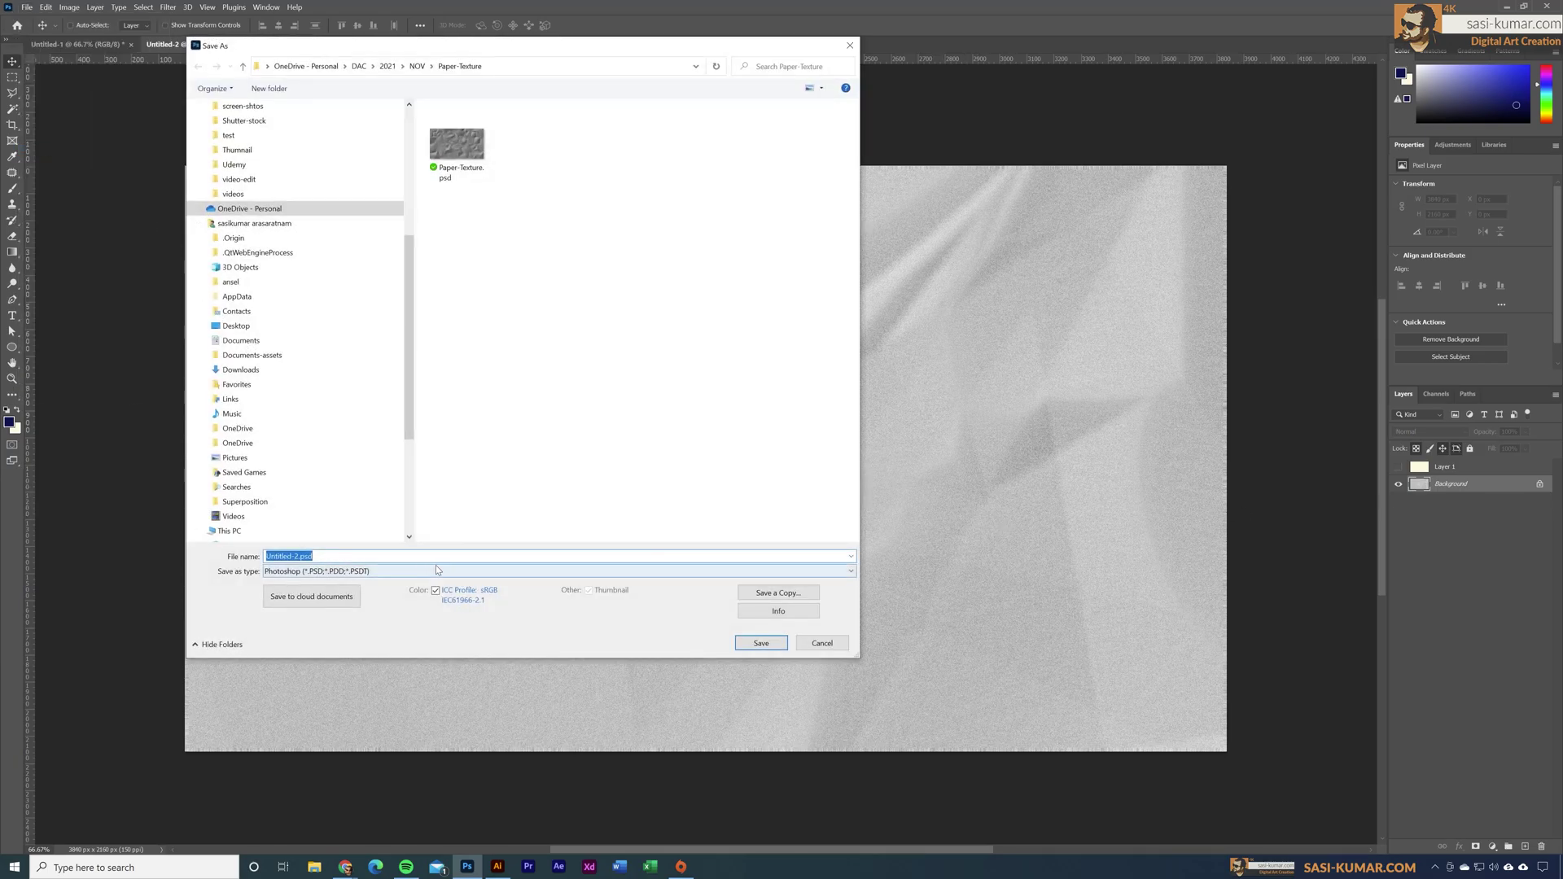
left_click(316, 557)
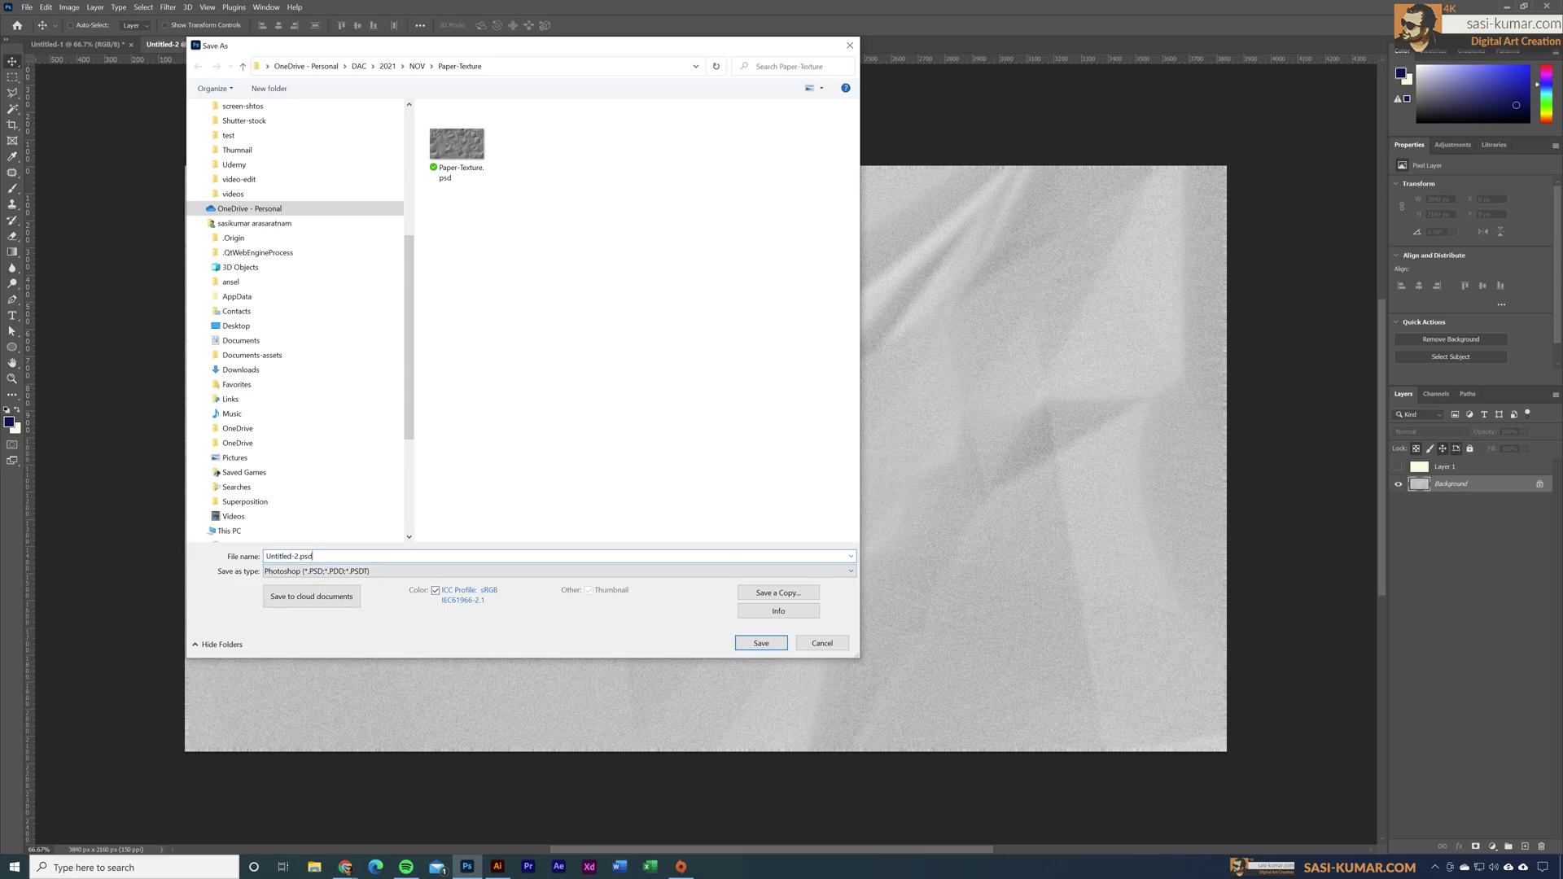
left_click_drag(312, 557, 264, 562)
type("bu")
type("mp-texture")
key("Return")
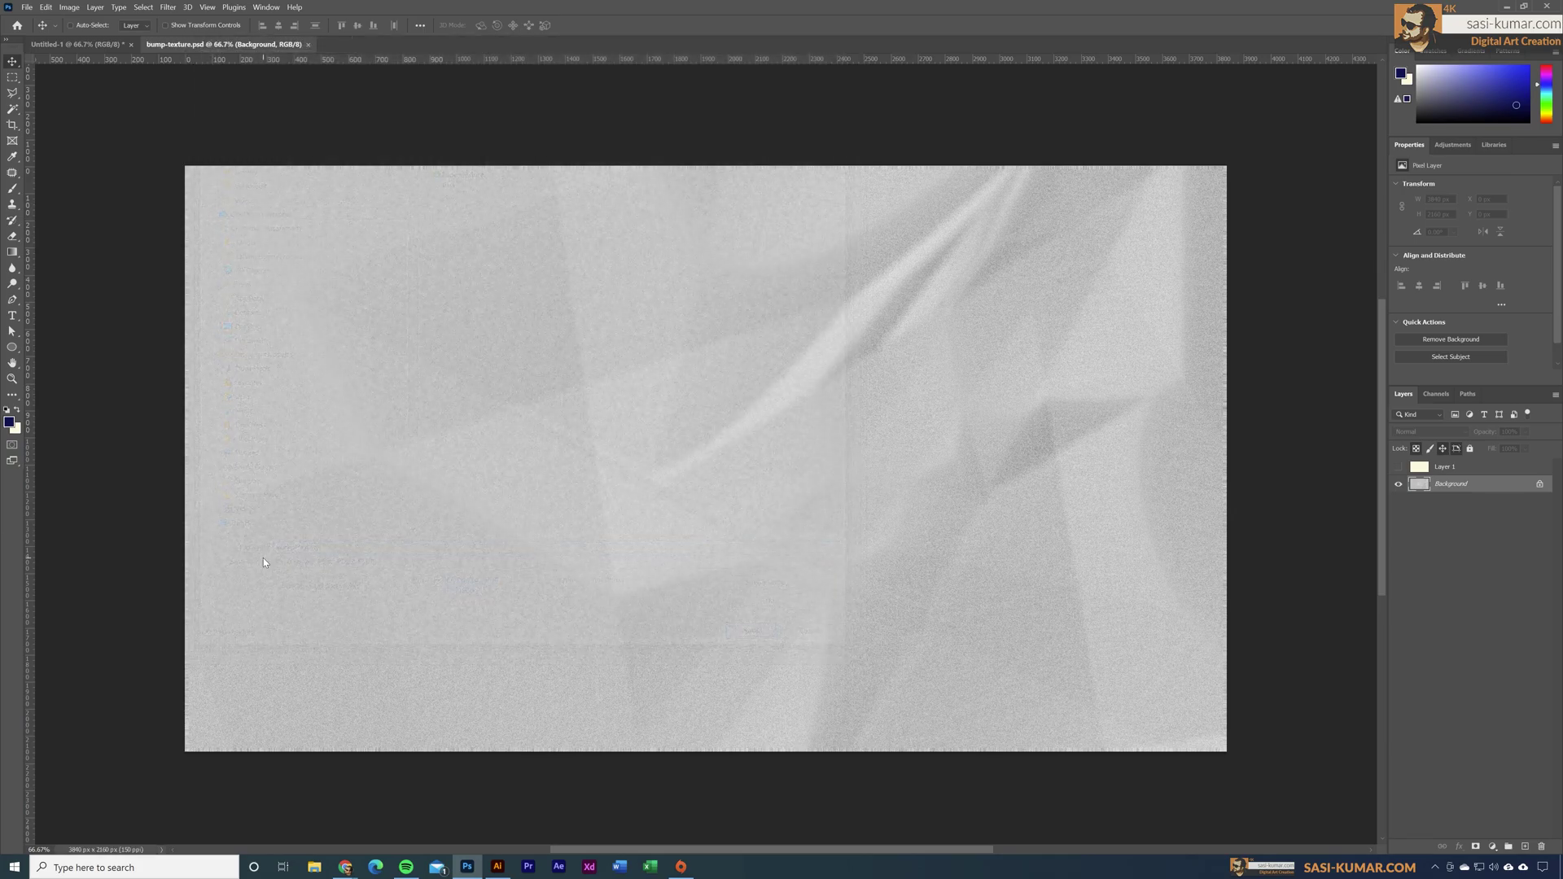
- Show beige Layer 1 and draw a placeholder text box across the paper above it
left_click(1398, 466)
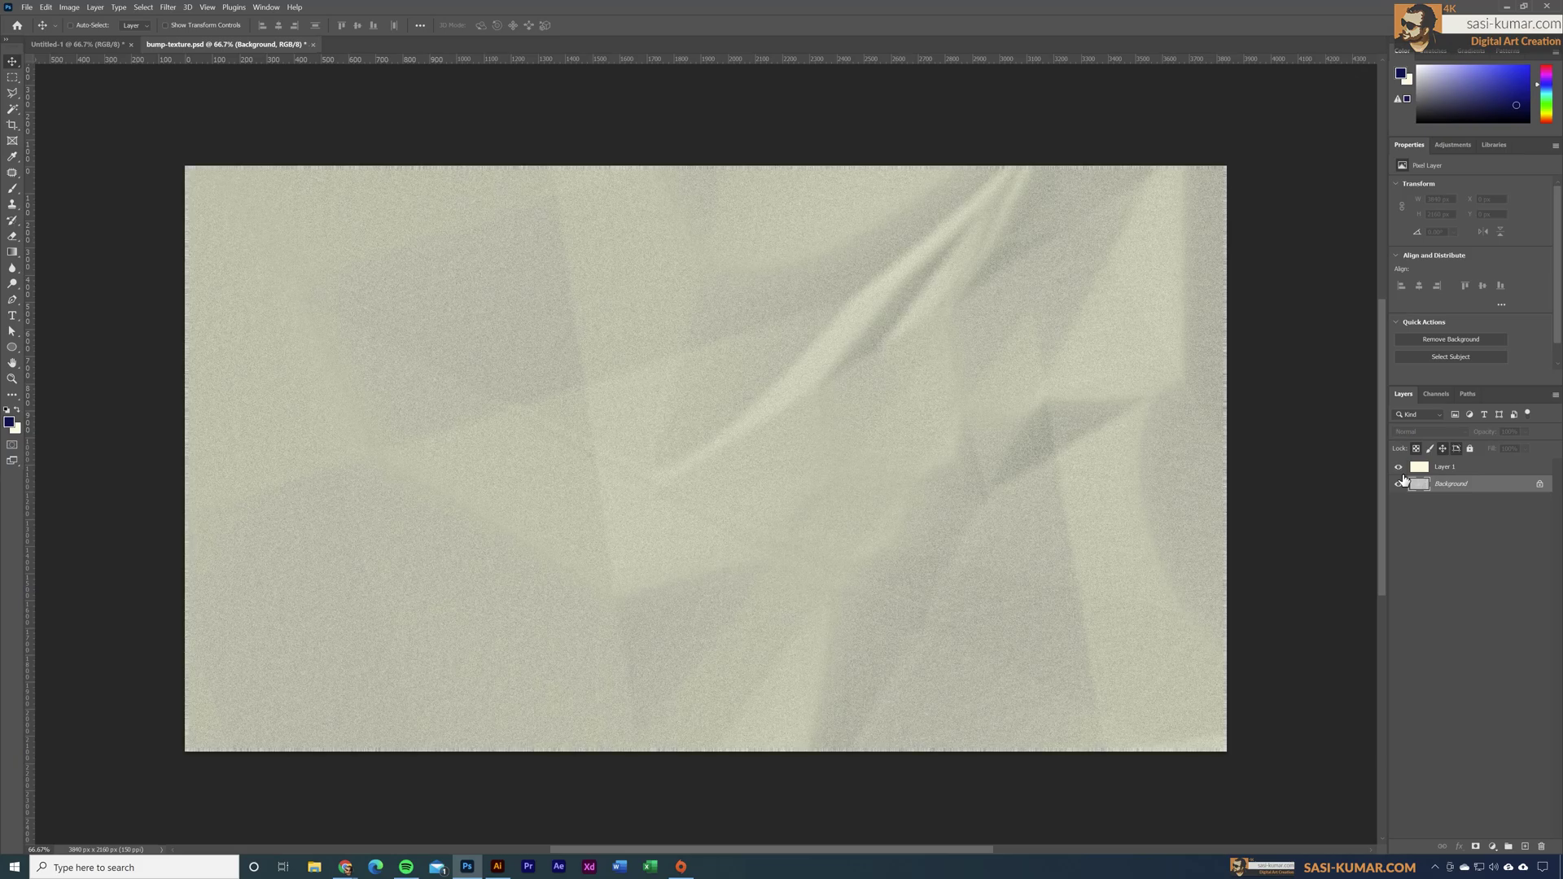
left_click(1498, 469)
left_click(12, 316)
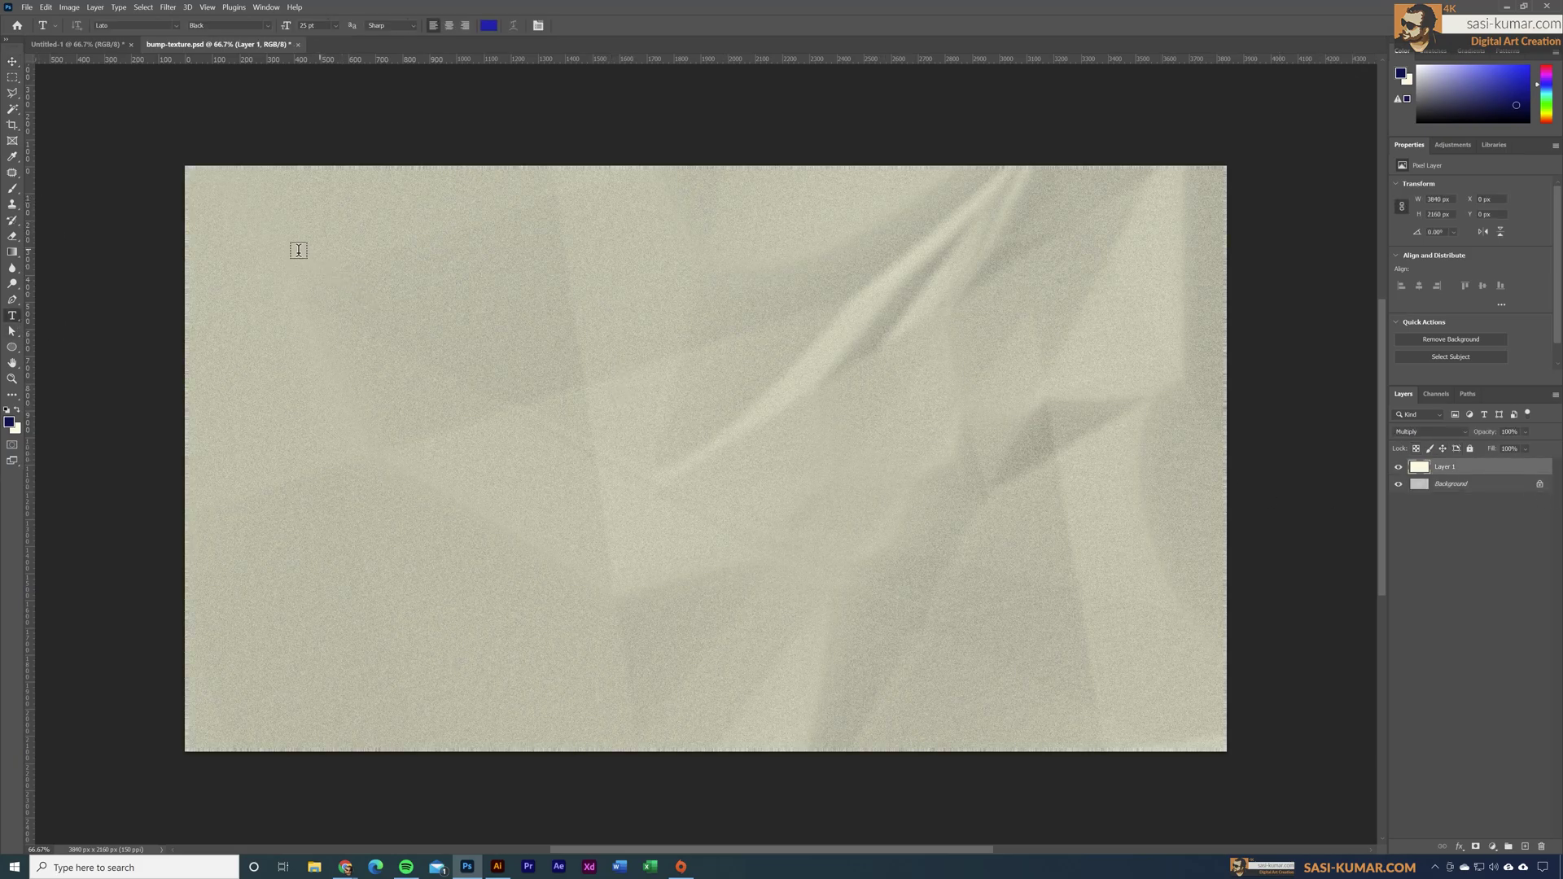
left_click_drag(286, 234, 1132, 700)
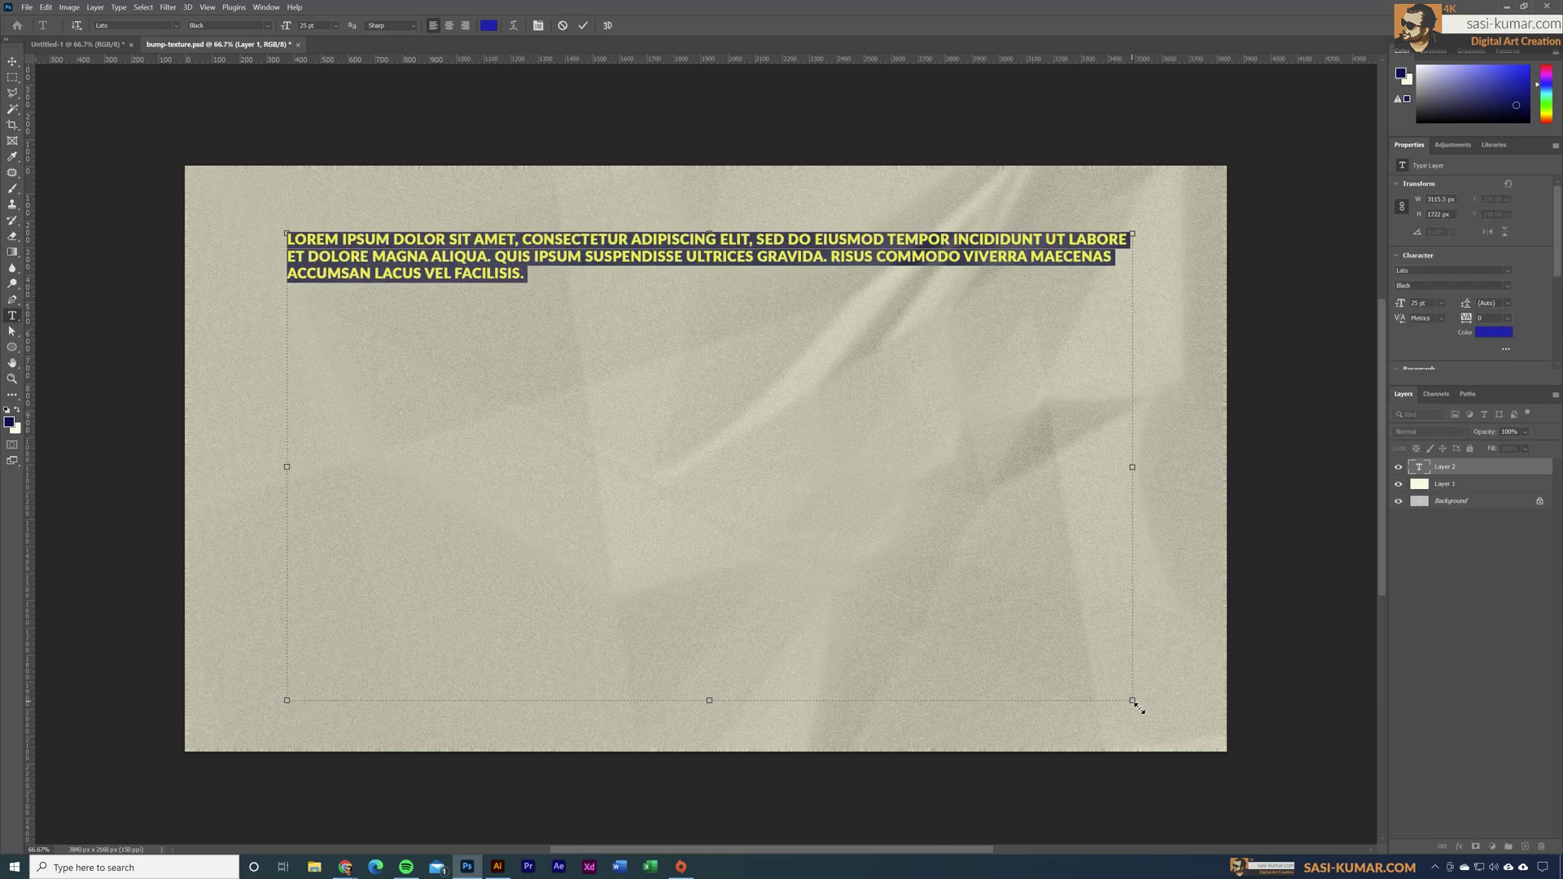
left_click(11, 64)
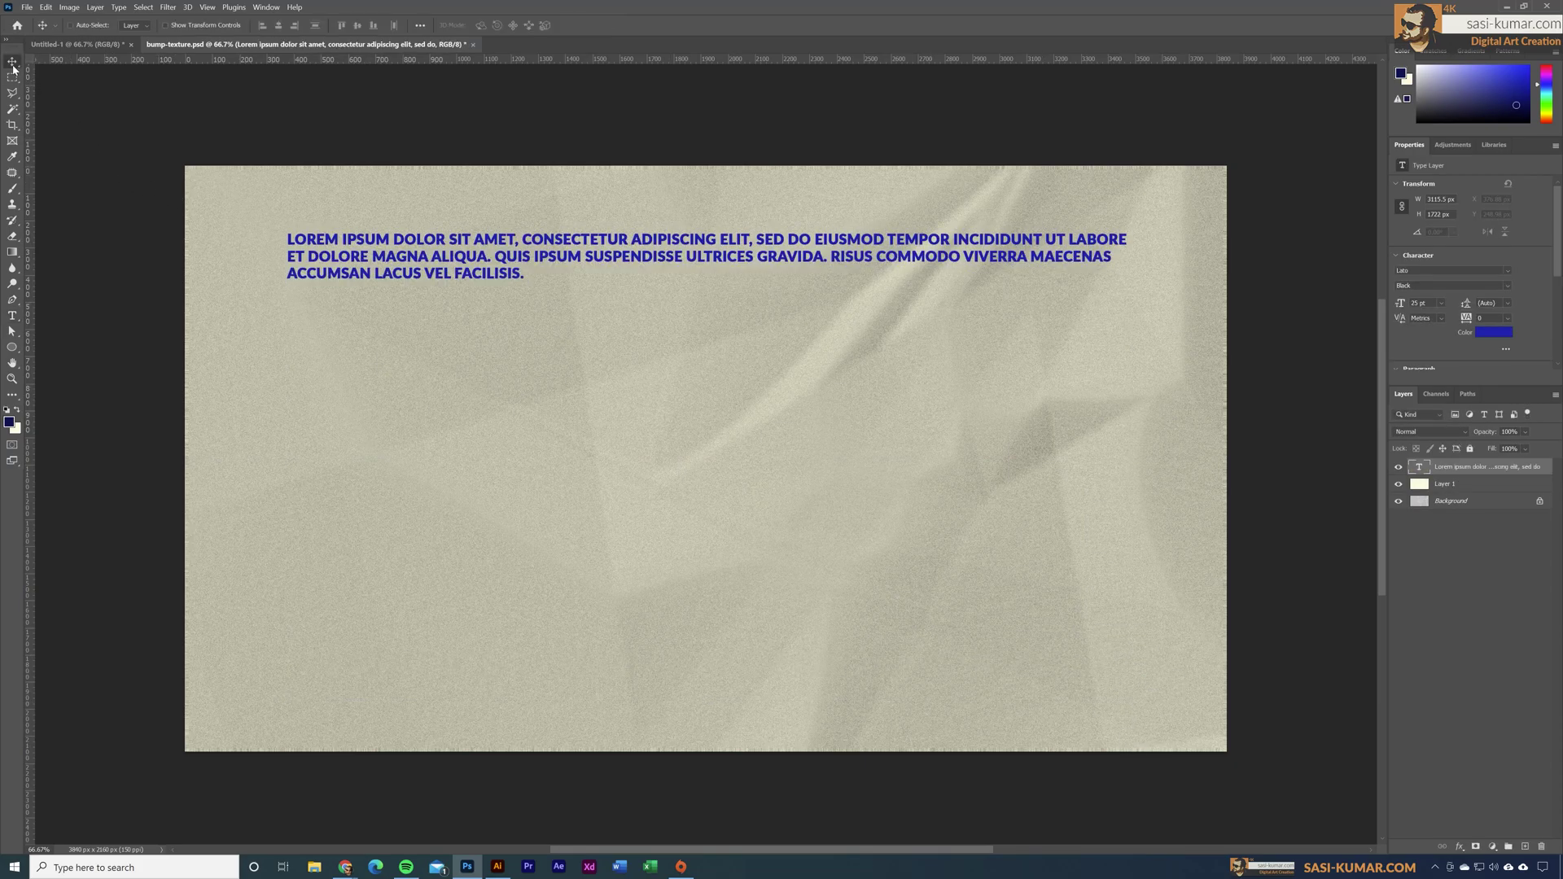
- Replace the placeholder with three pasted paragraphs and move the text slightly lower
double_click(500, 277)
left_click_drag(525, 277, 256, 237)
key("ctrl+v")
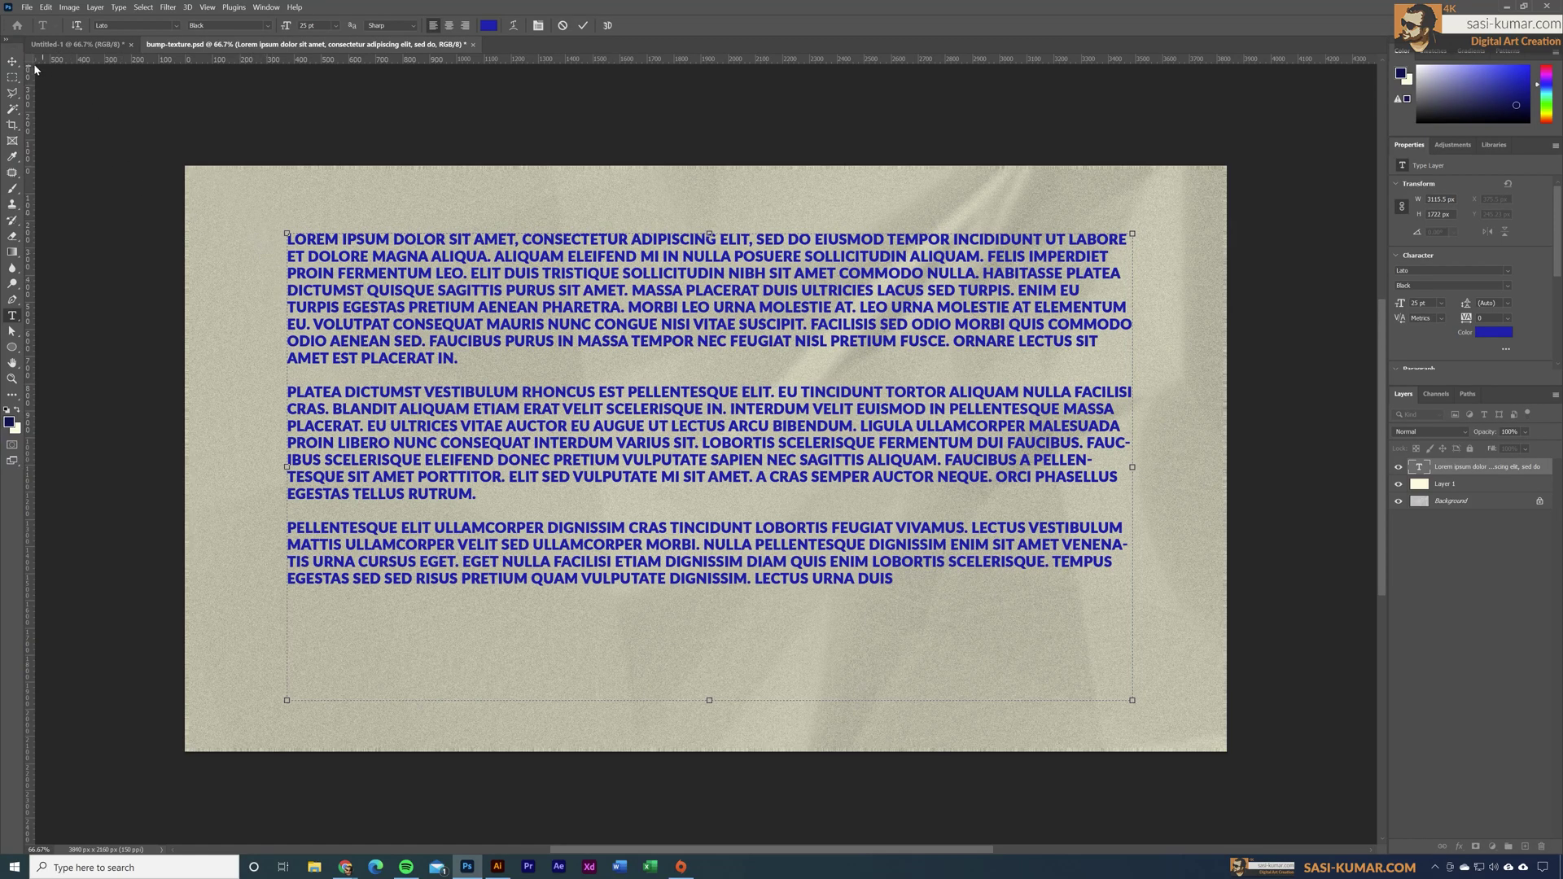
left_click(11, 63)
left_click(12, 63)
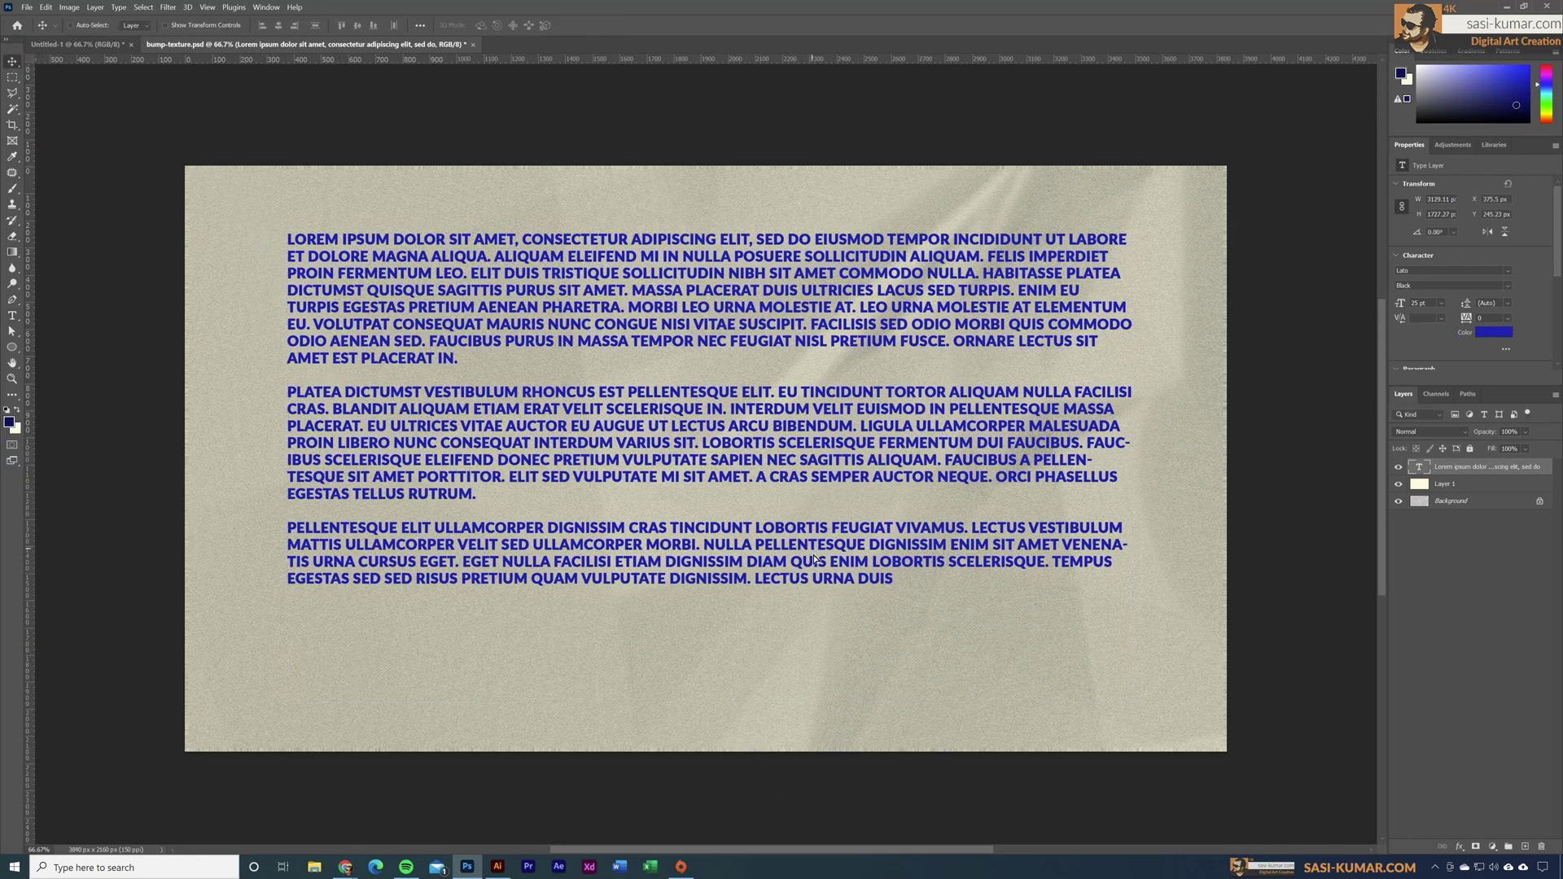
left_click_drag(815, 561, 821, 606)
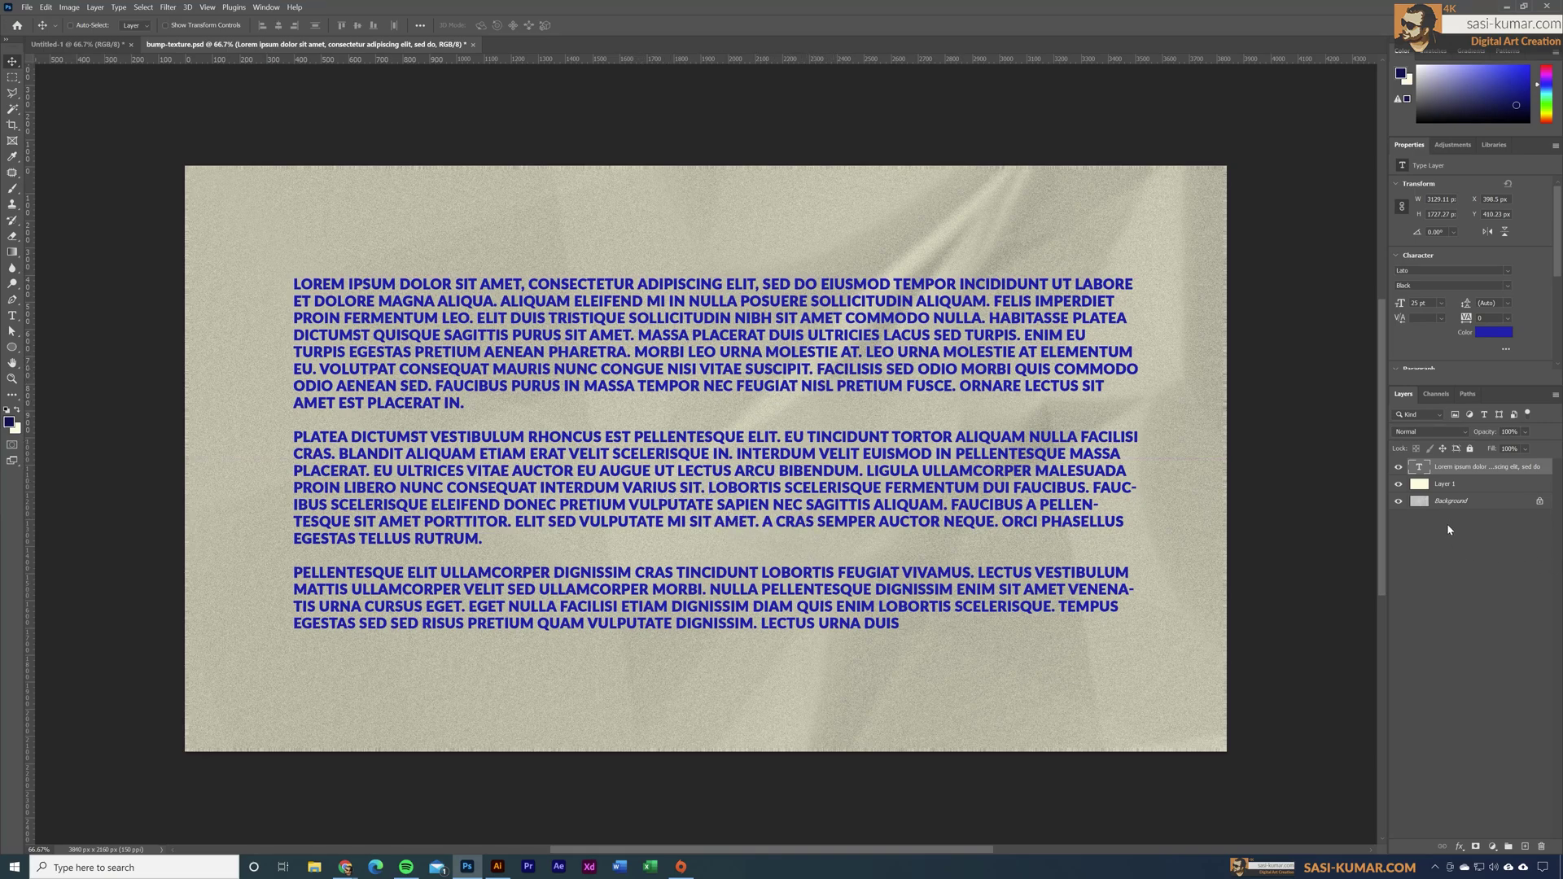
- Set the blue lorem ipsum type layer's blend mode to Multiply
left_click(1443, 433)
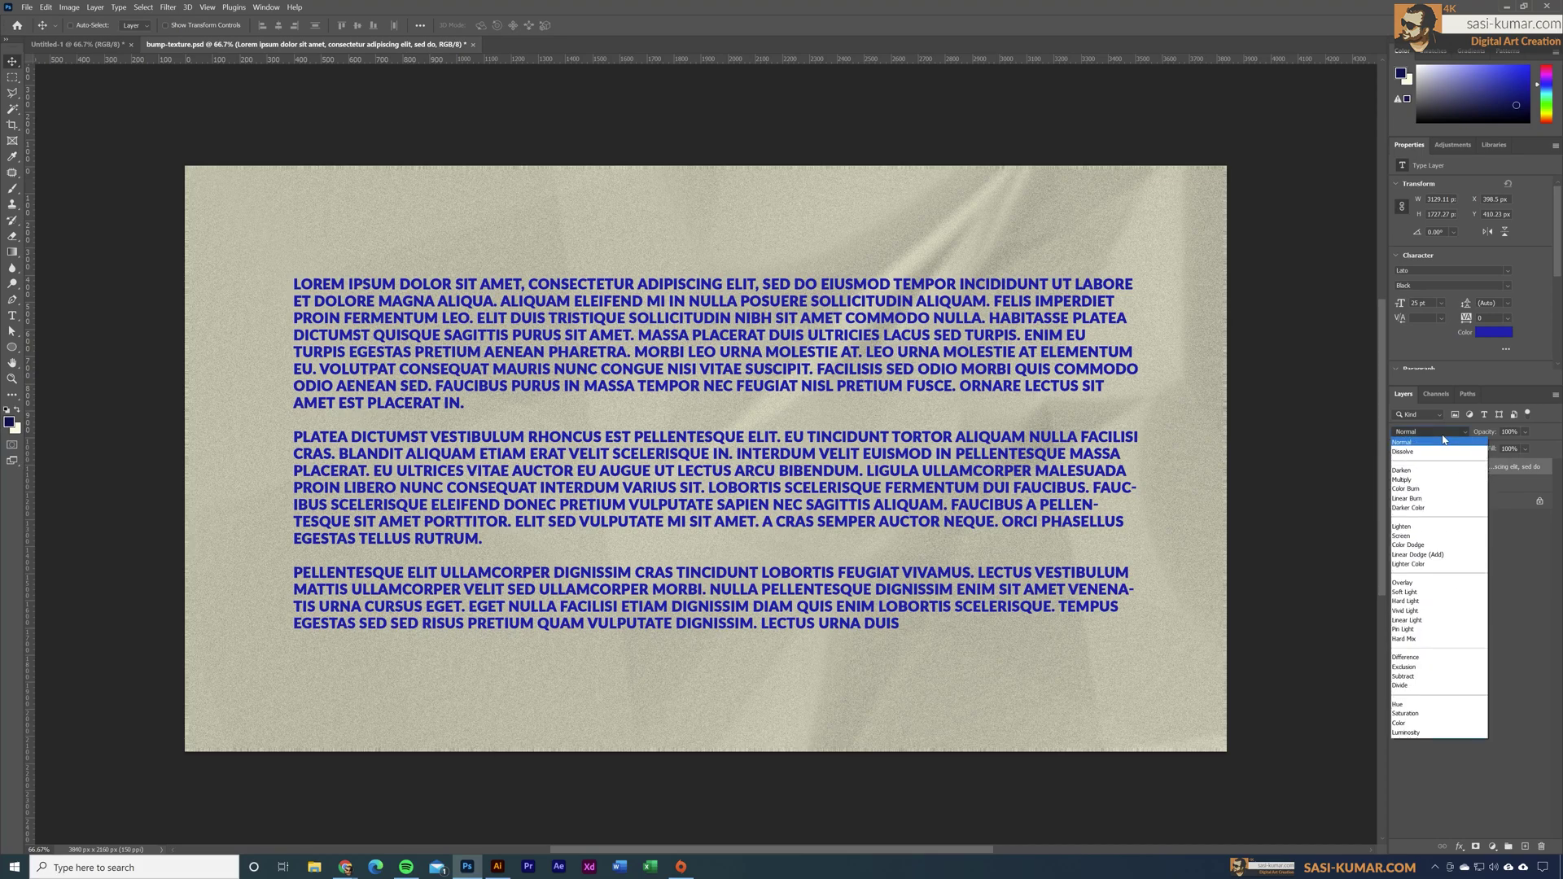
left_click(1440, 482)
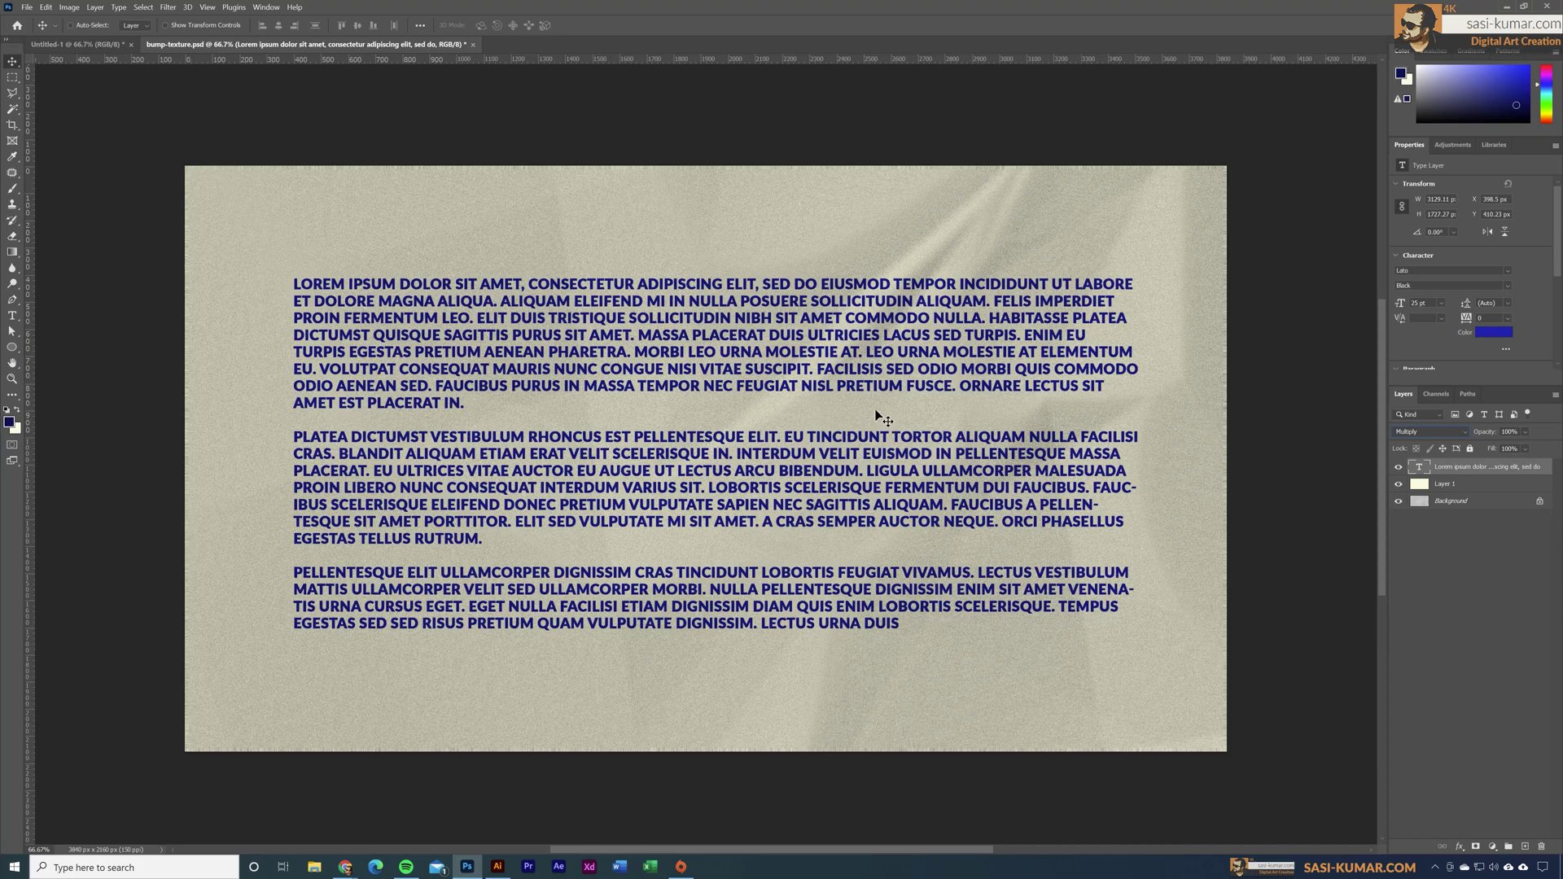
- Apply Displace to the text as a smart object with horizontal scale 5
left_click(169, 7)
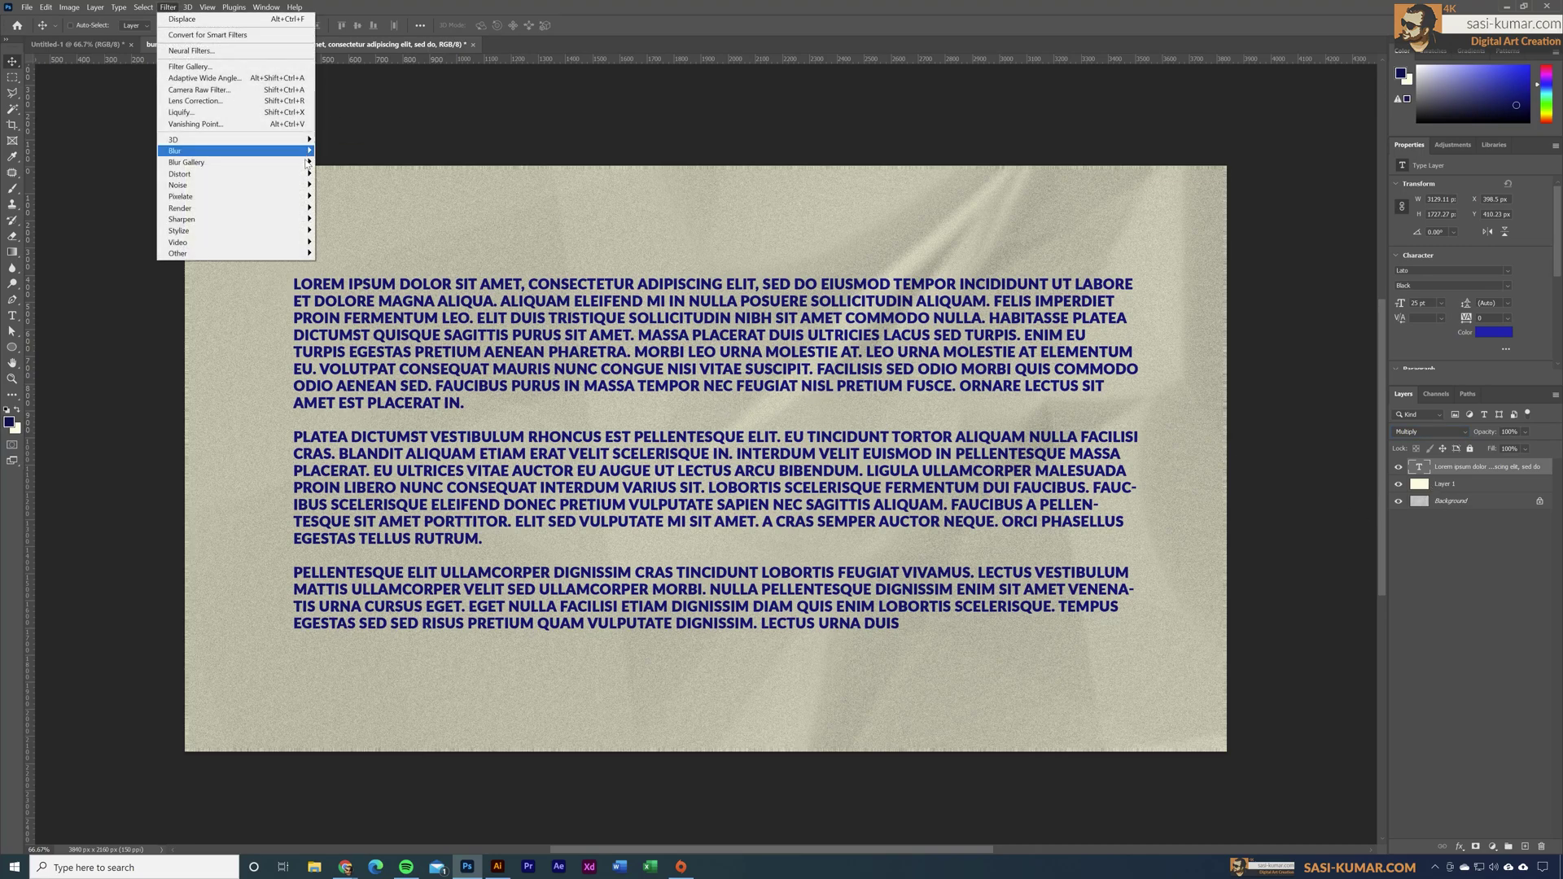
left_click(344, 170)
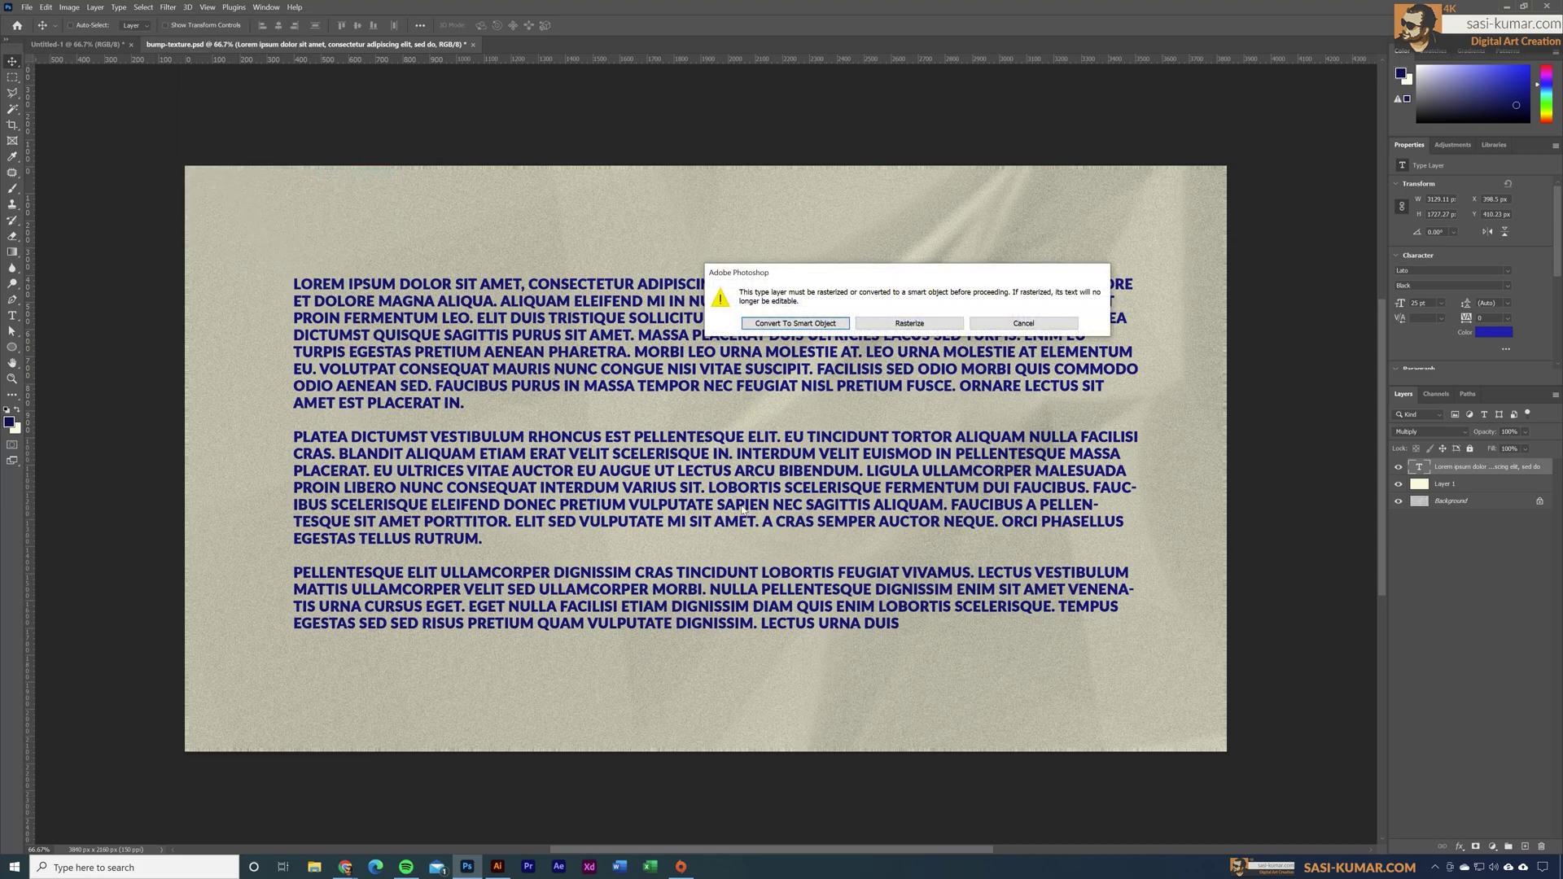
left_click(799, 324)
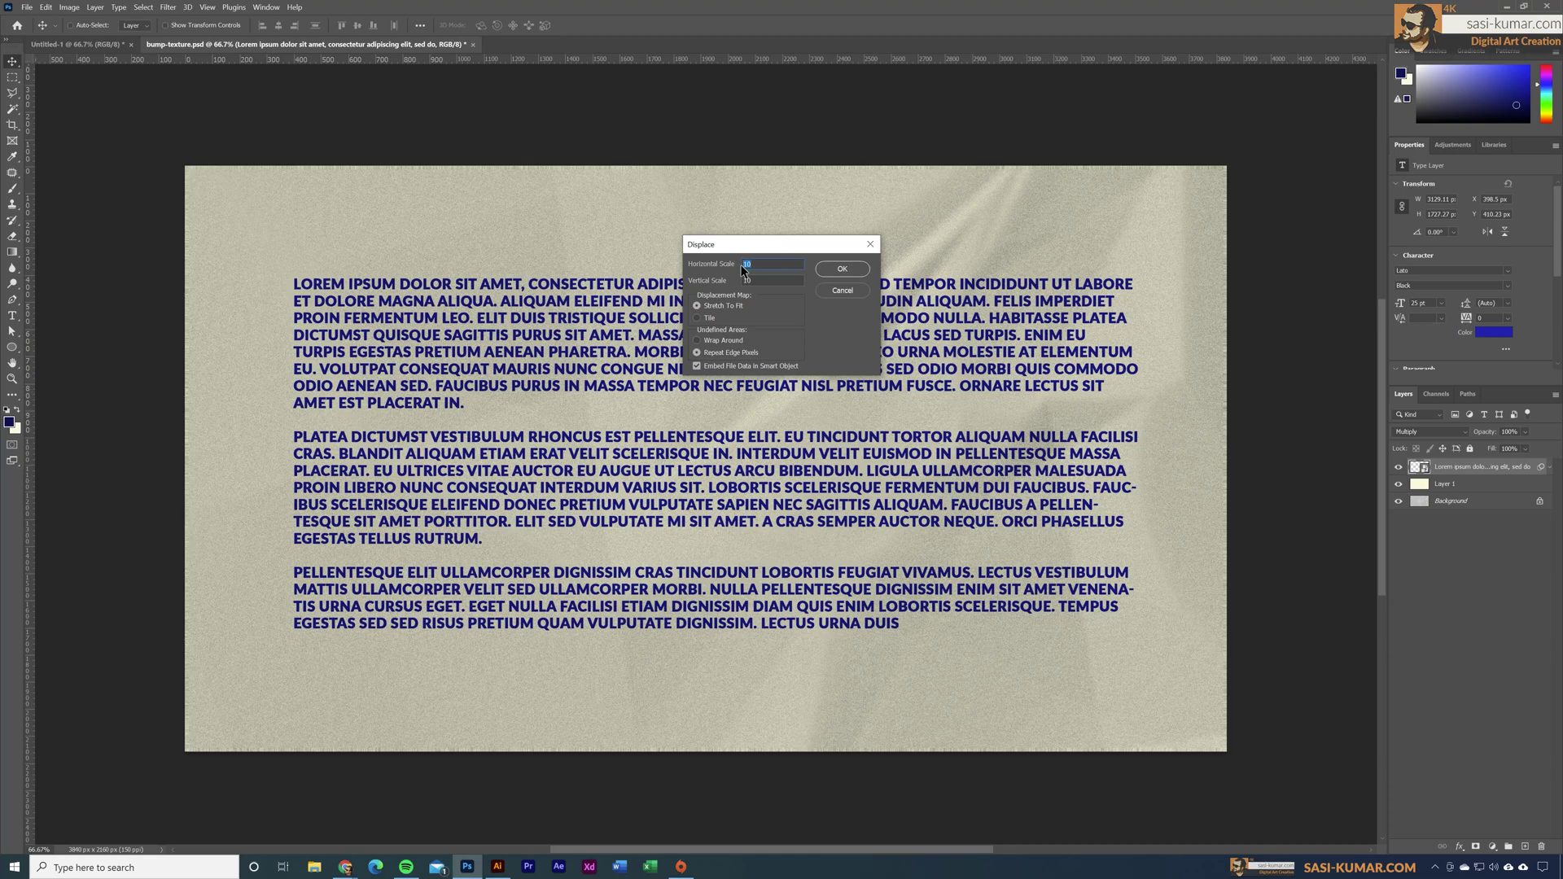
type("5")
key("Tab")
left_click(843, 270)
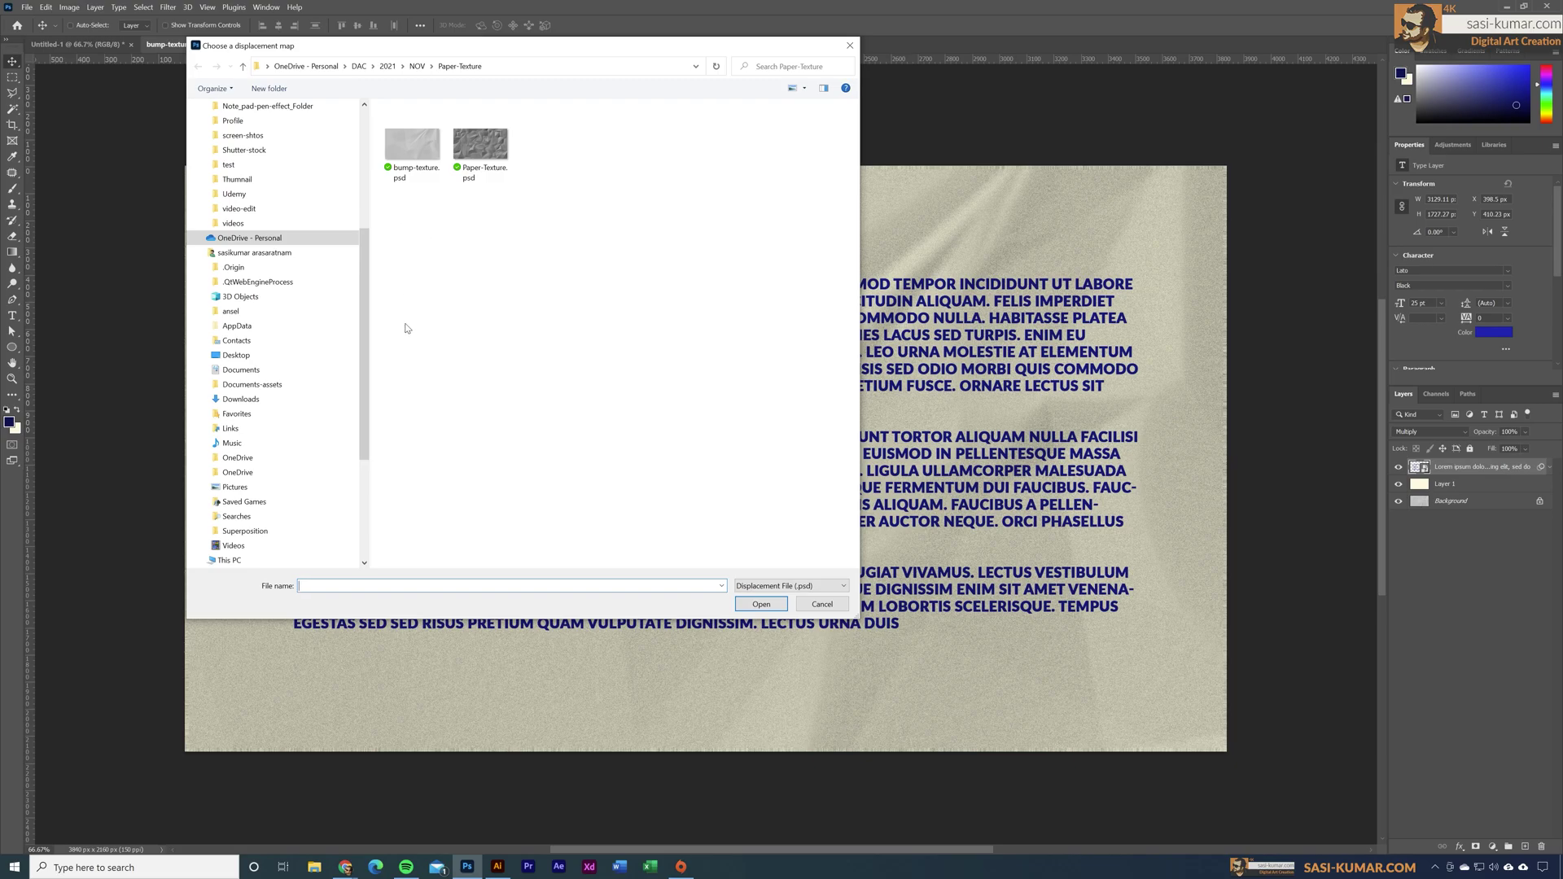
- Use bump-texture.psd as the displacement map, check at 100%, then return to Untitled-1
left_click(392, 136)
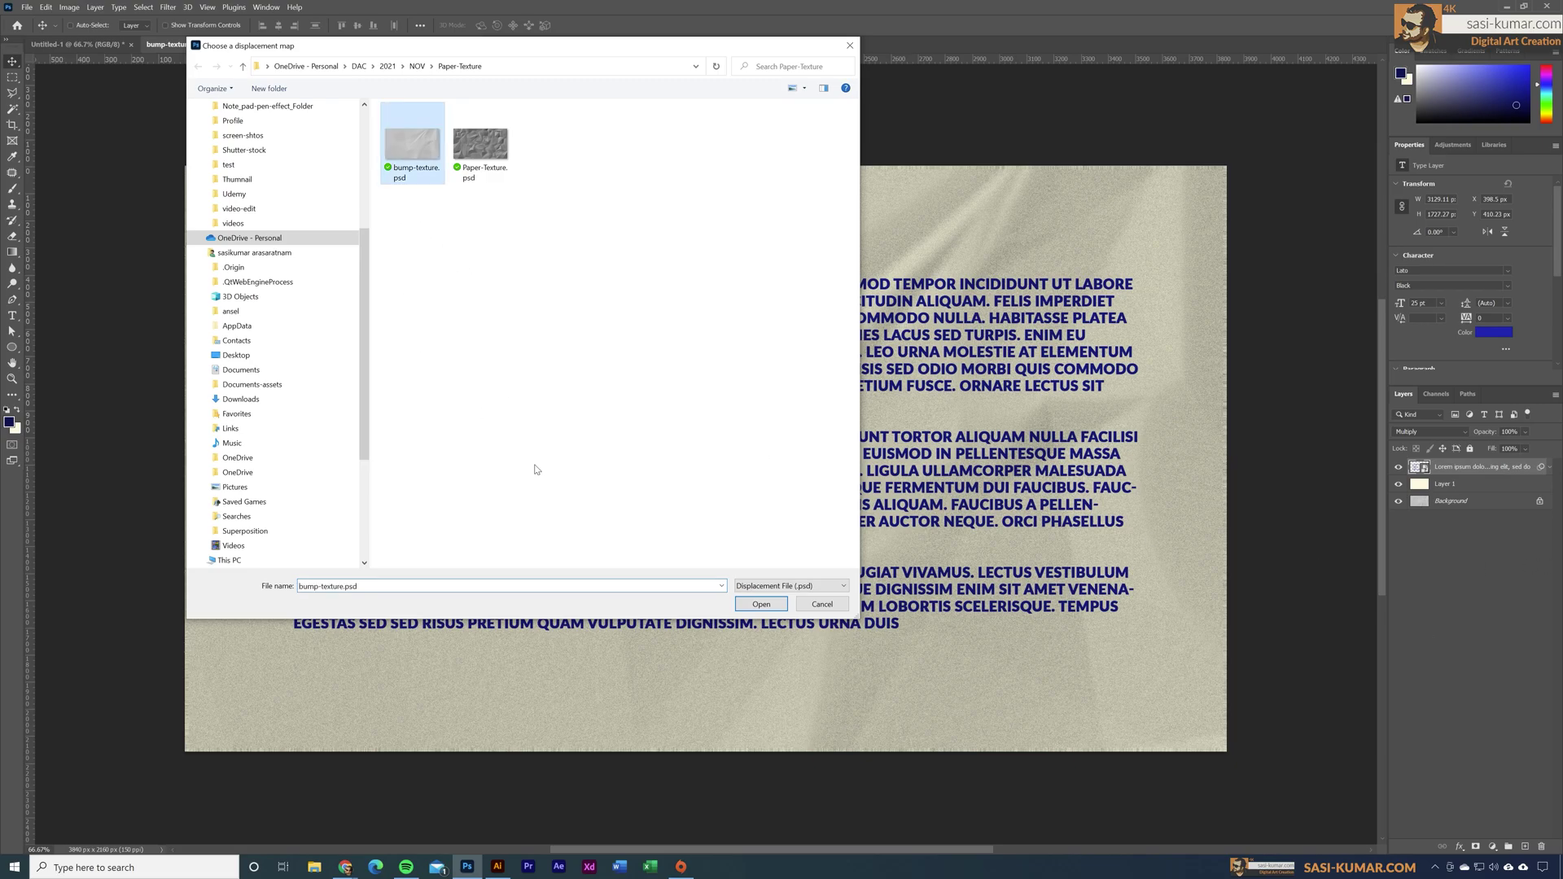
left_click(775, 606)
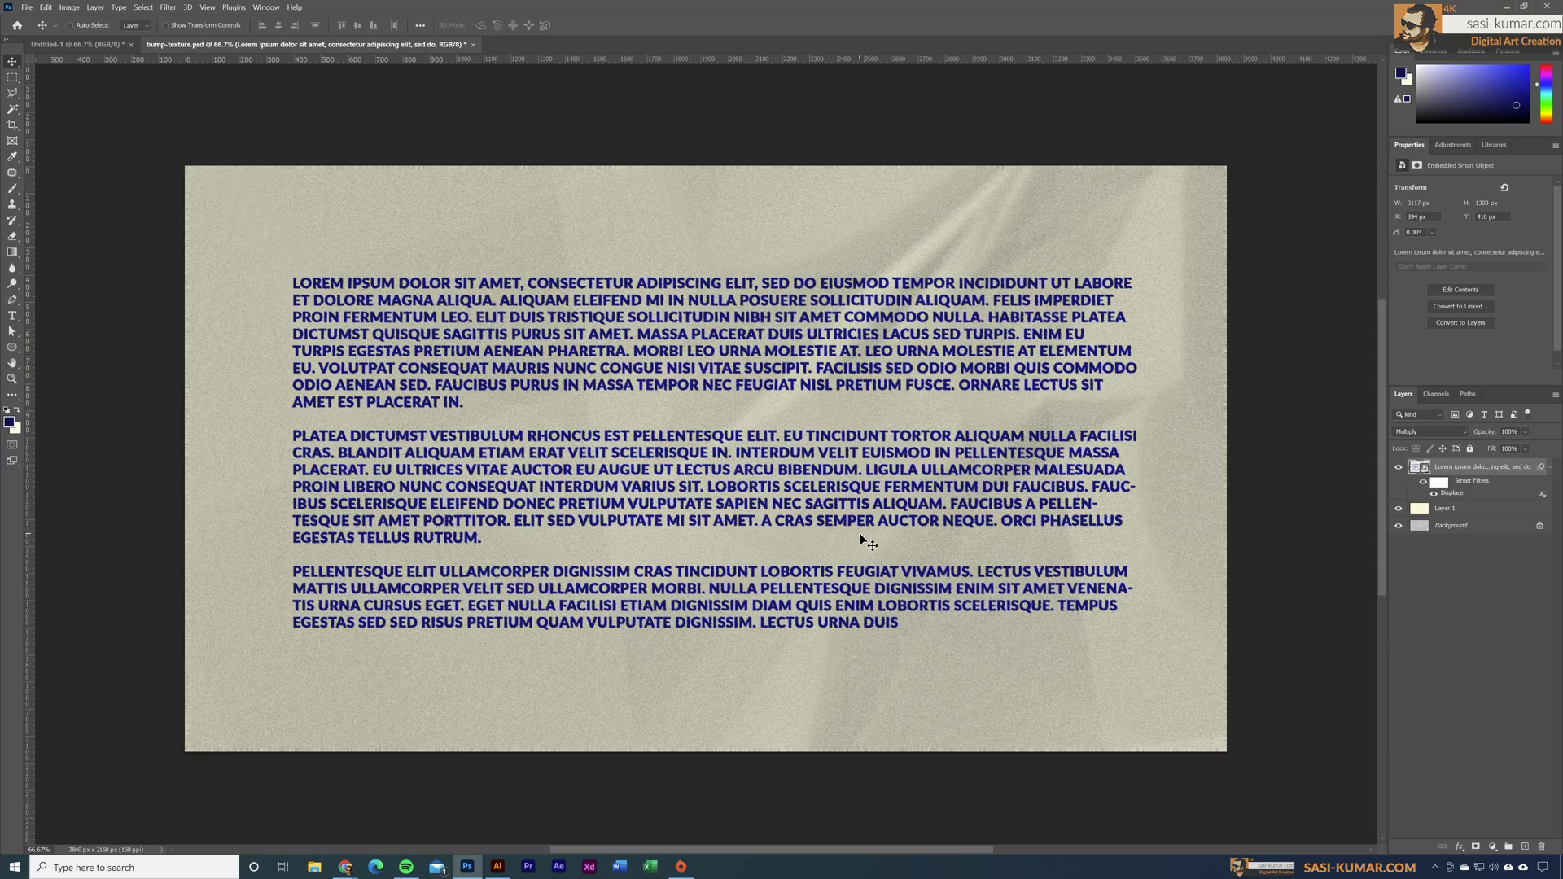
key("ctrl+plus")
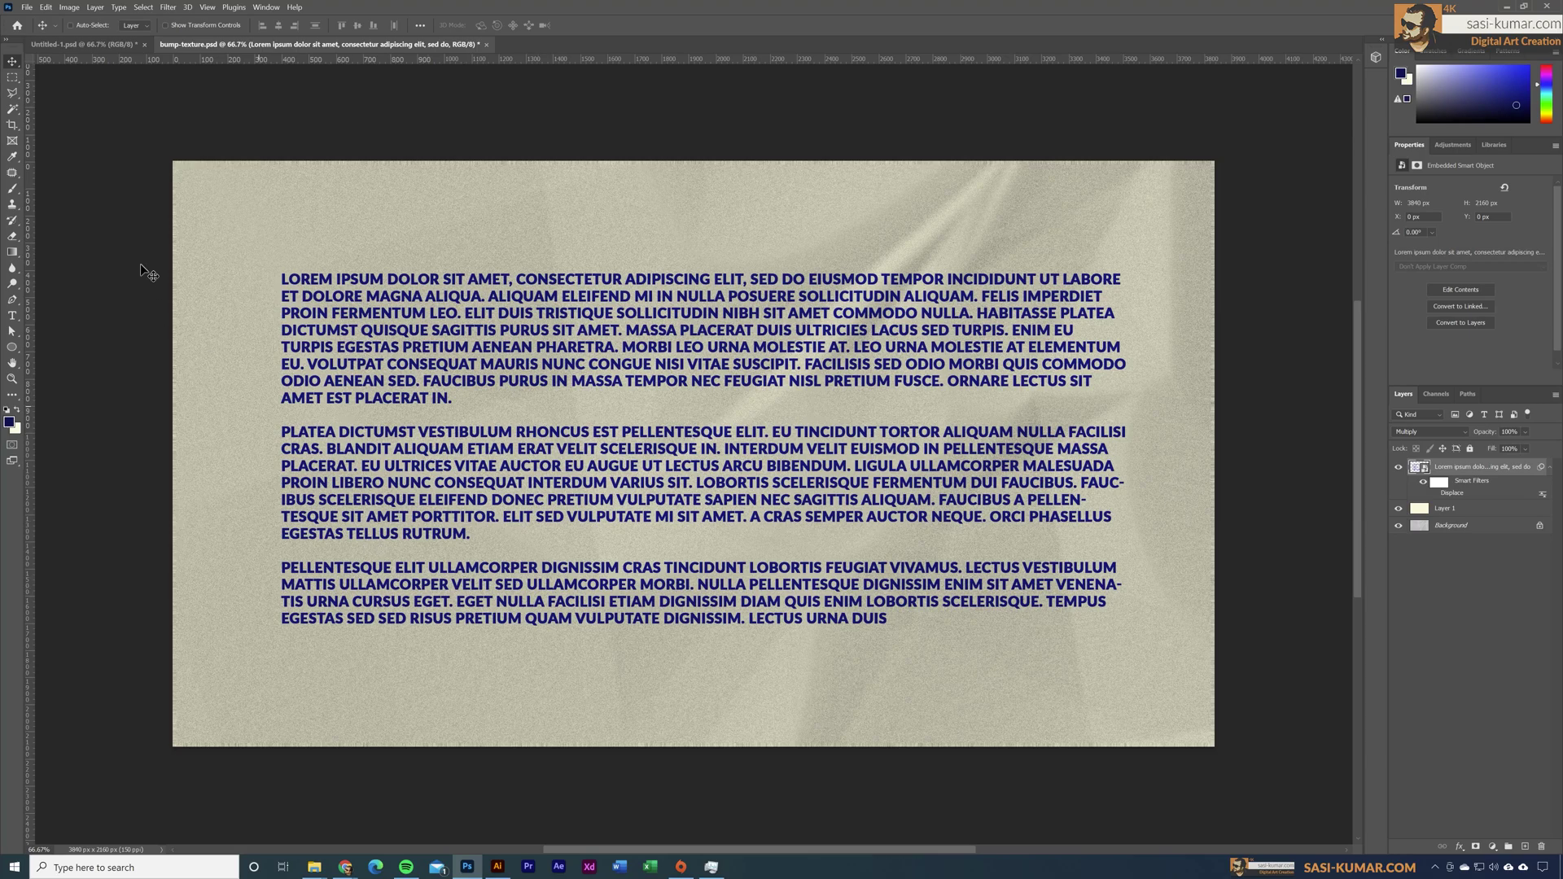
left_click(105, 49)
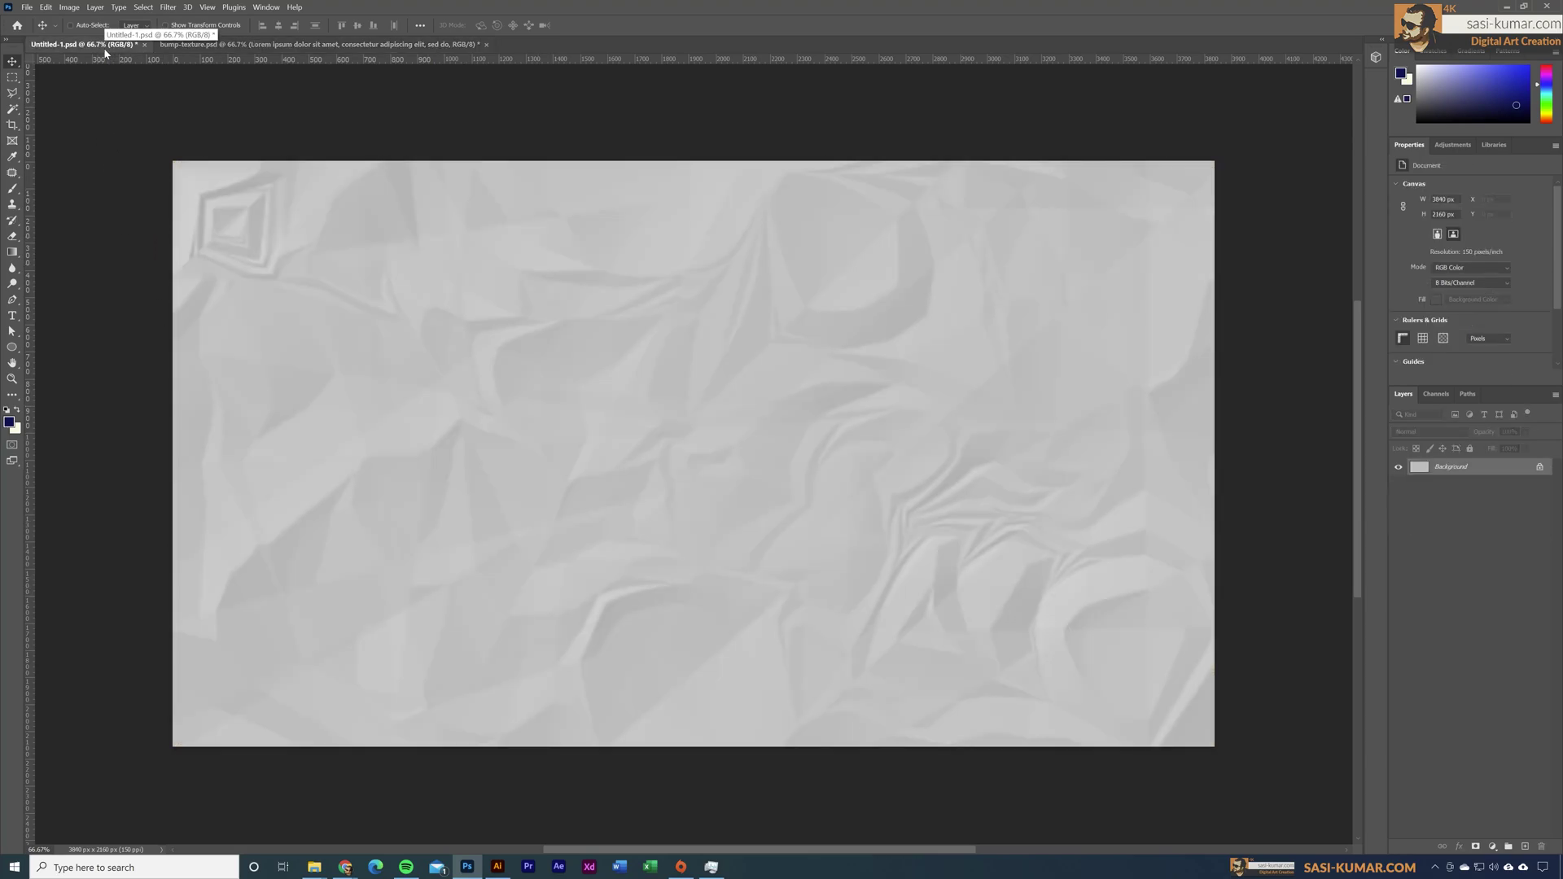
- Save the crumpled paper document as bump-texture-02.psd
left_click(28, 7)
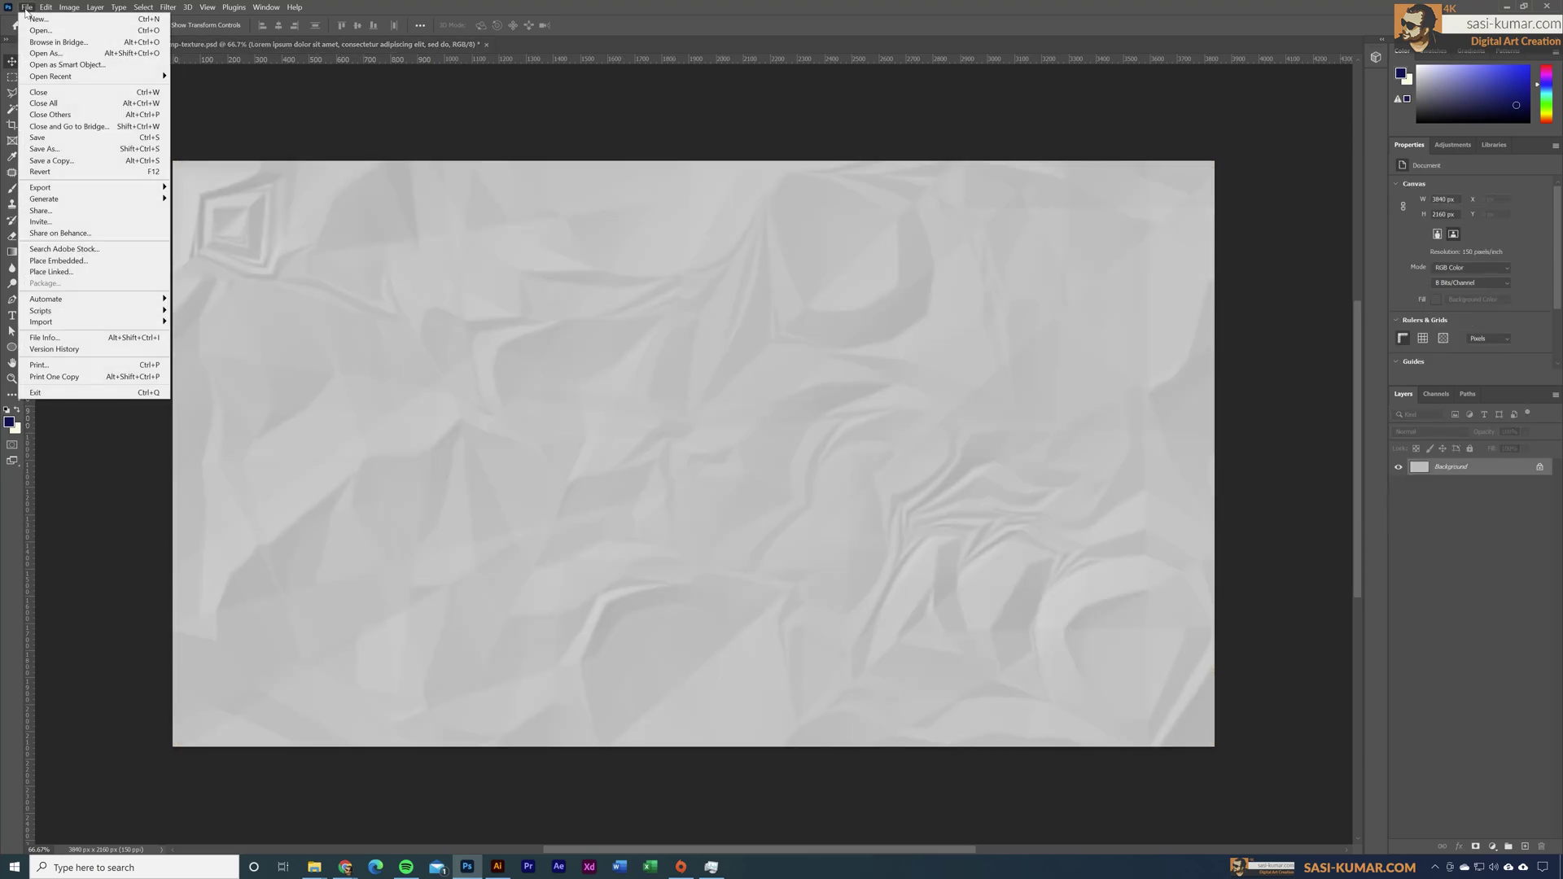
left_click(110, 150)
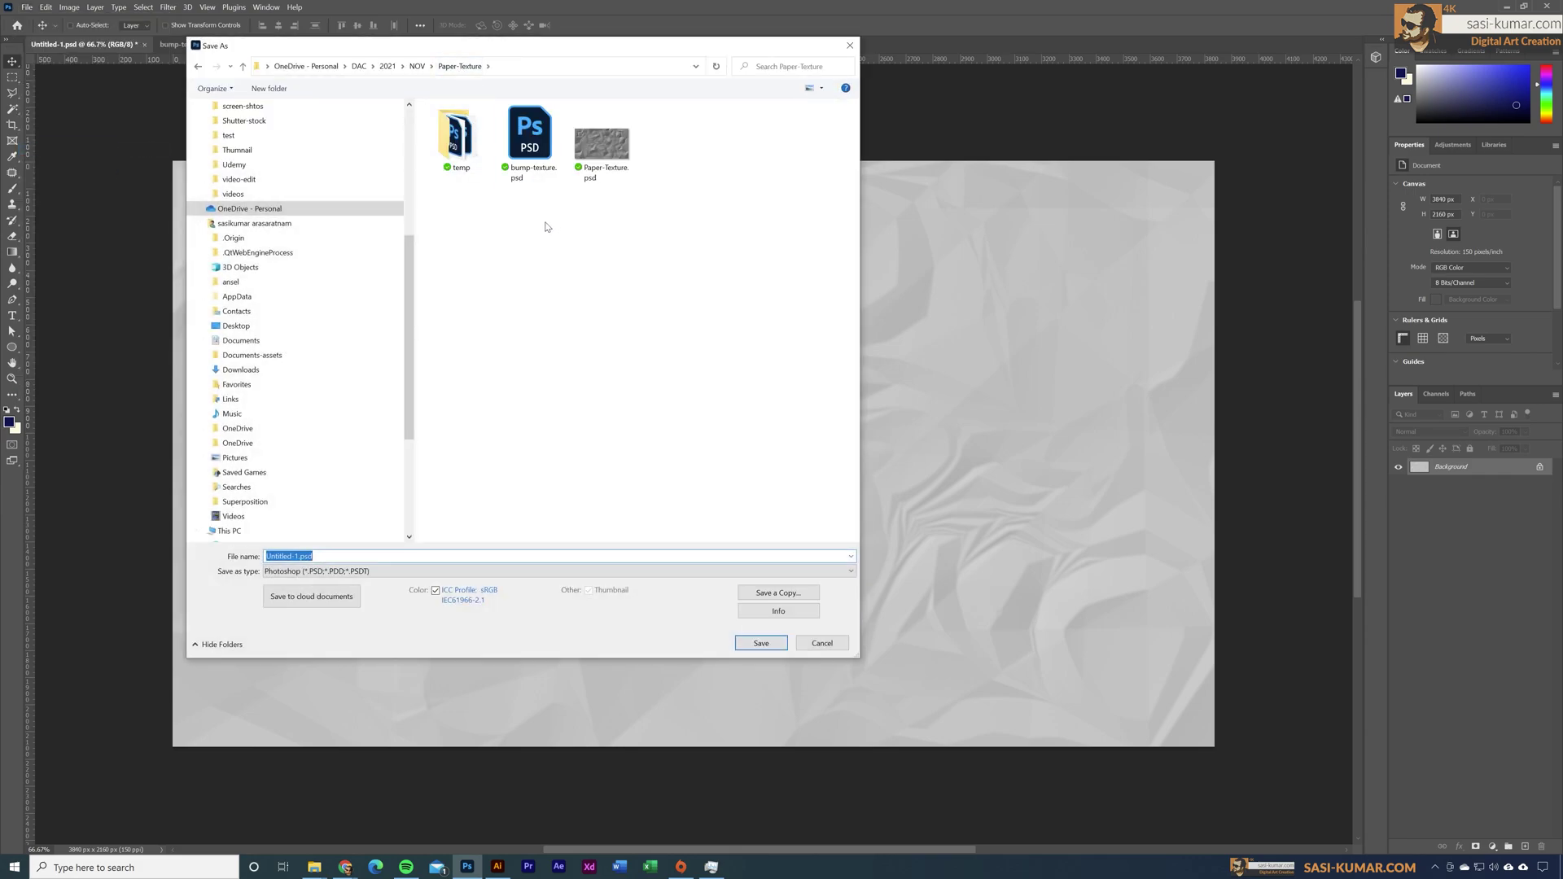
left_click(529, 140)
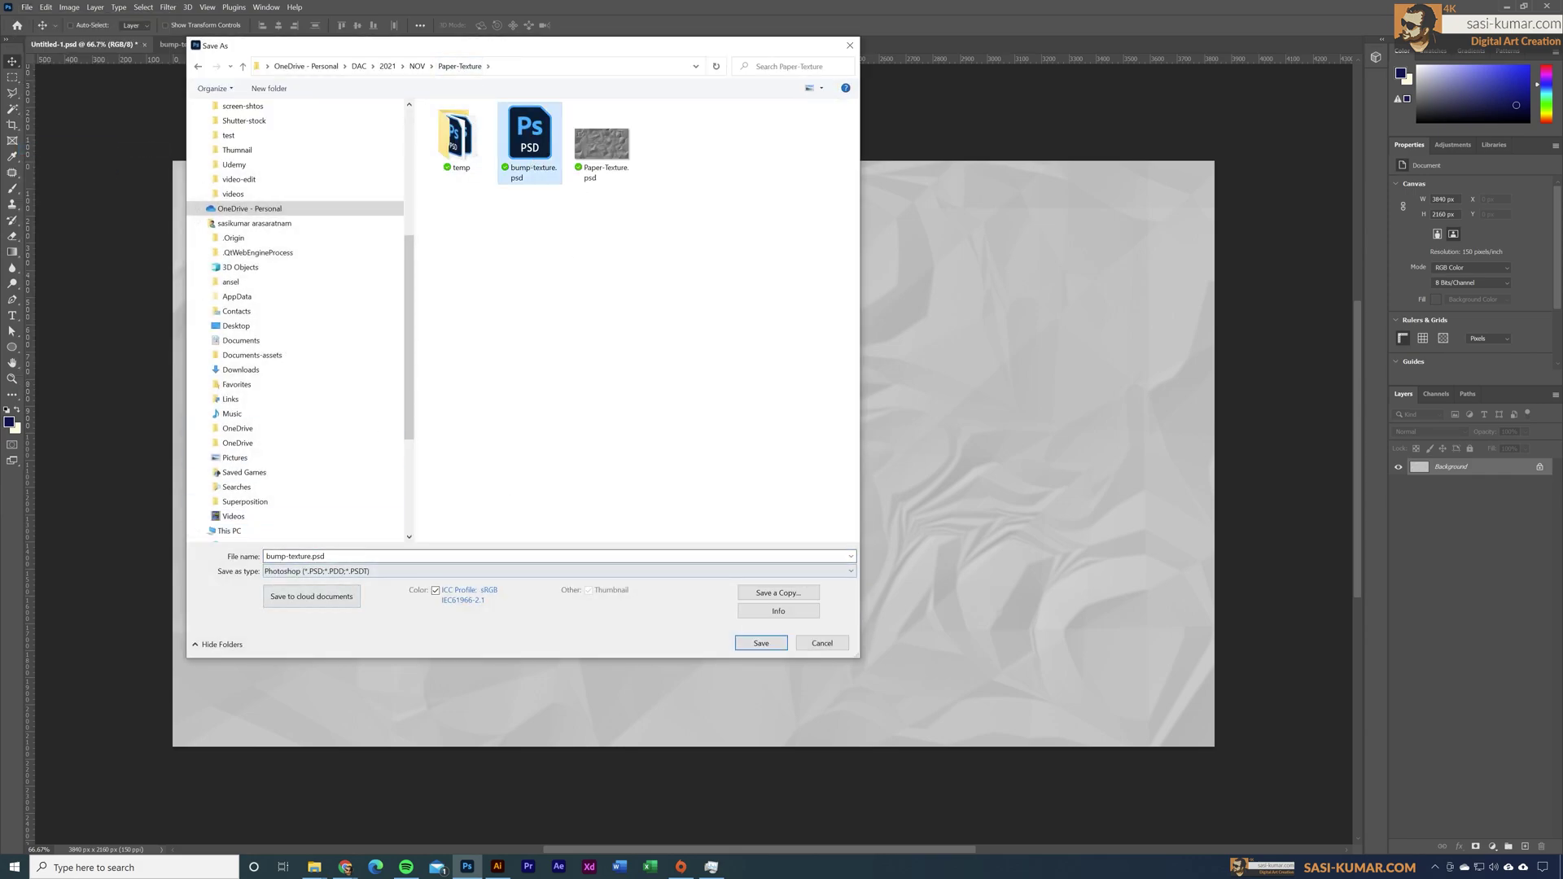
left_click_drag(325, 556, 289, 557)
left_click(313, 557)
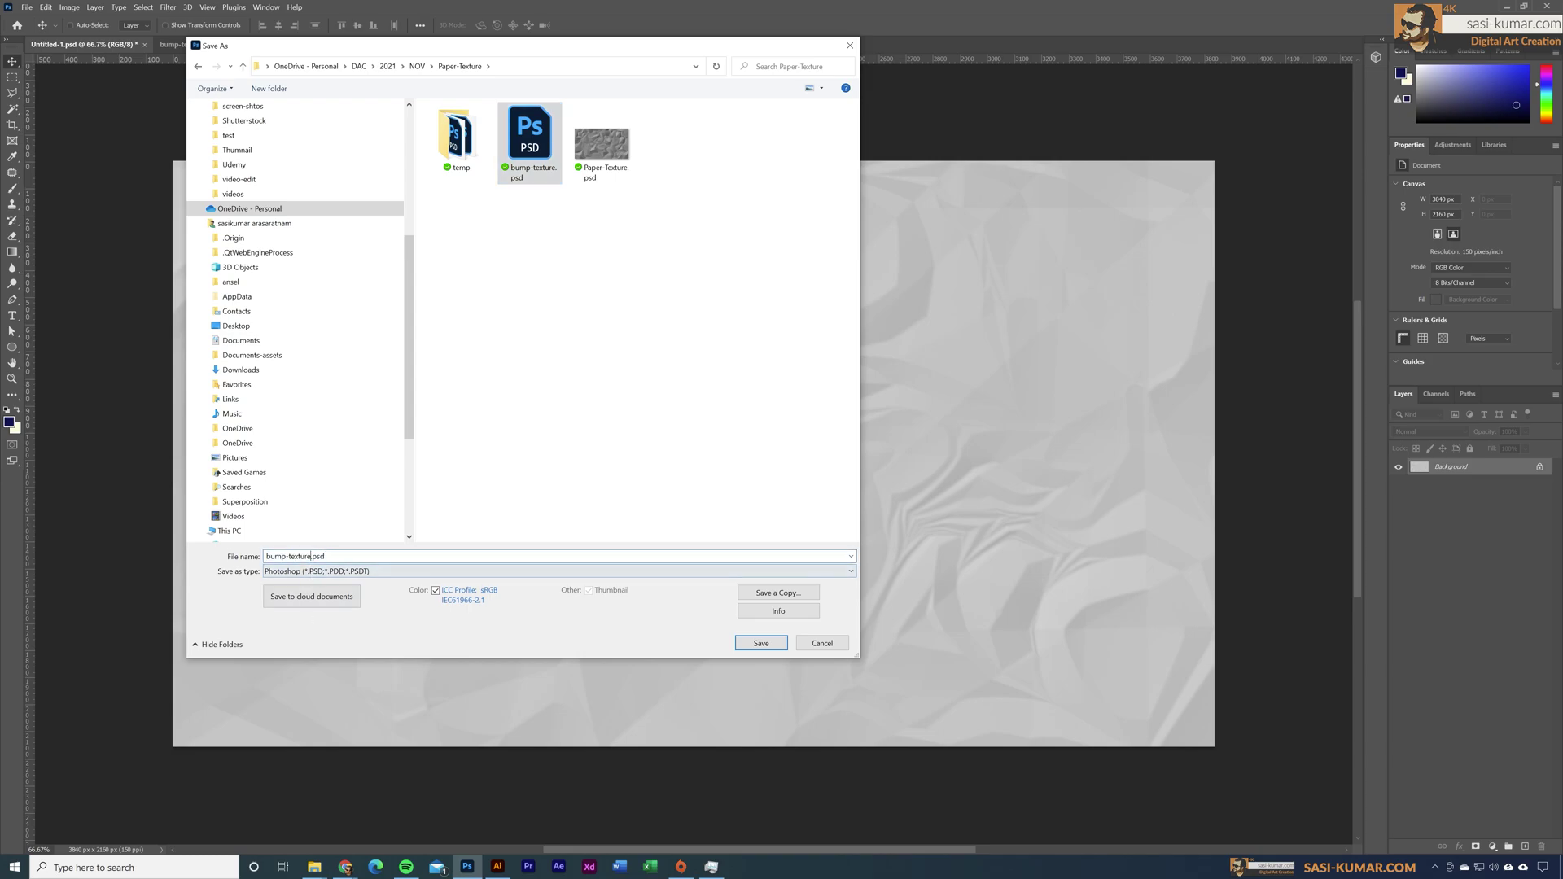
type("-02")
key("Return")
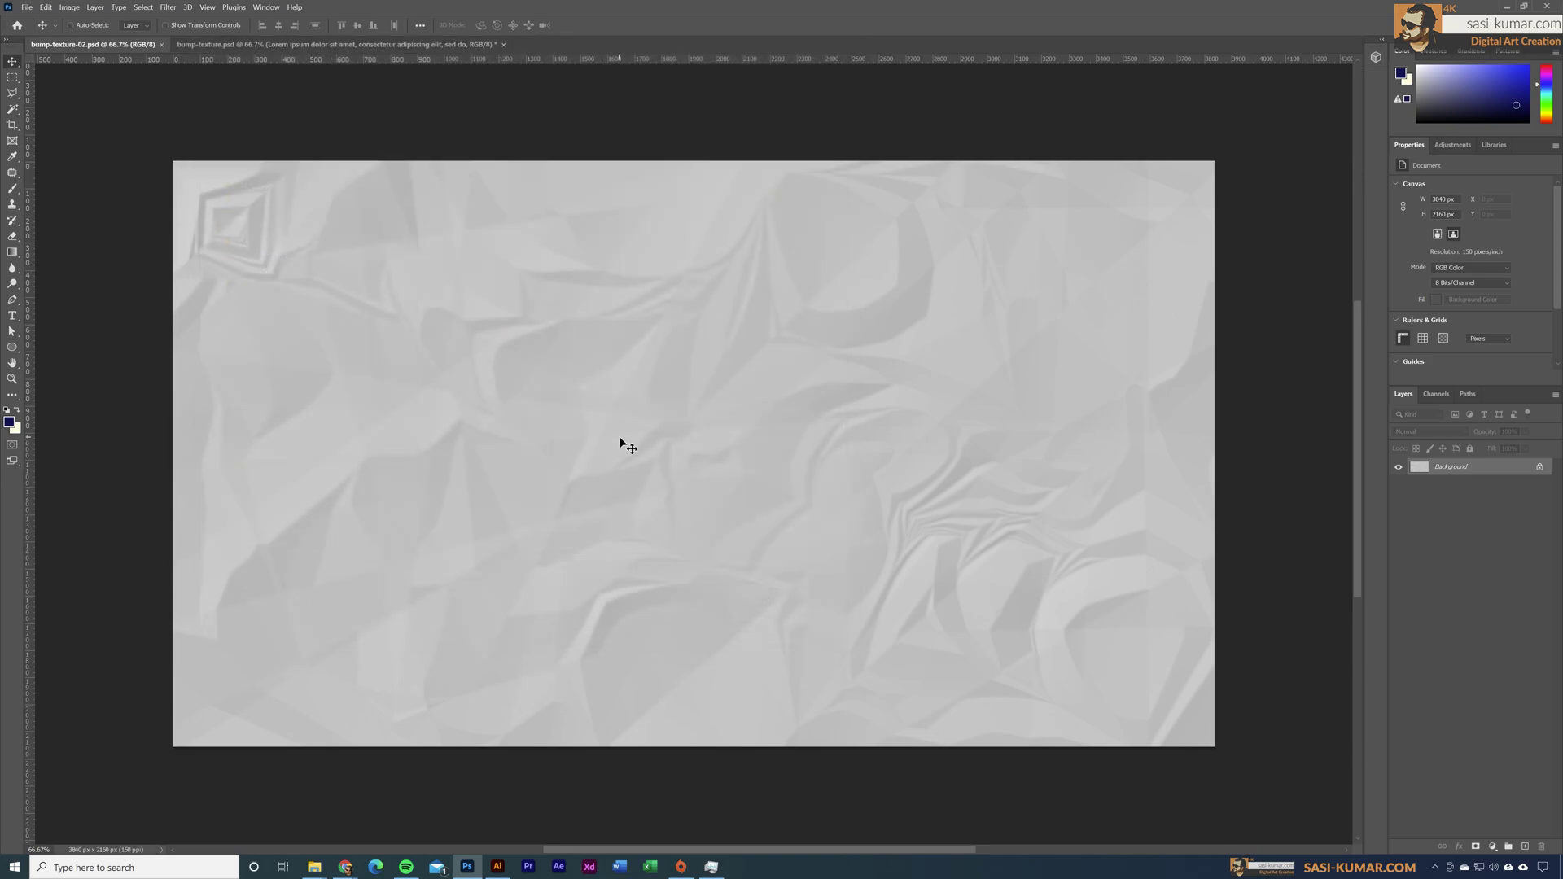
- Place the DAC-FACE image embedded on the paper, right of centre and slightly lower
left_click(27, 7)
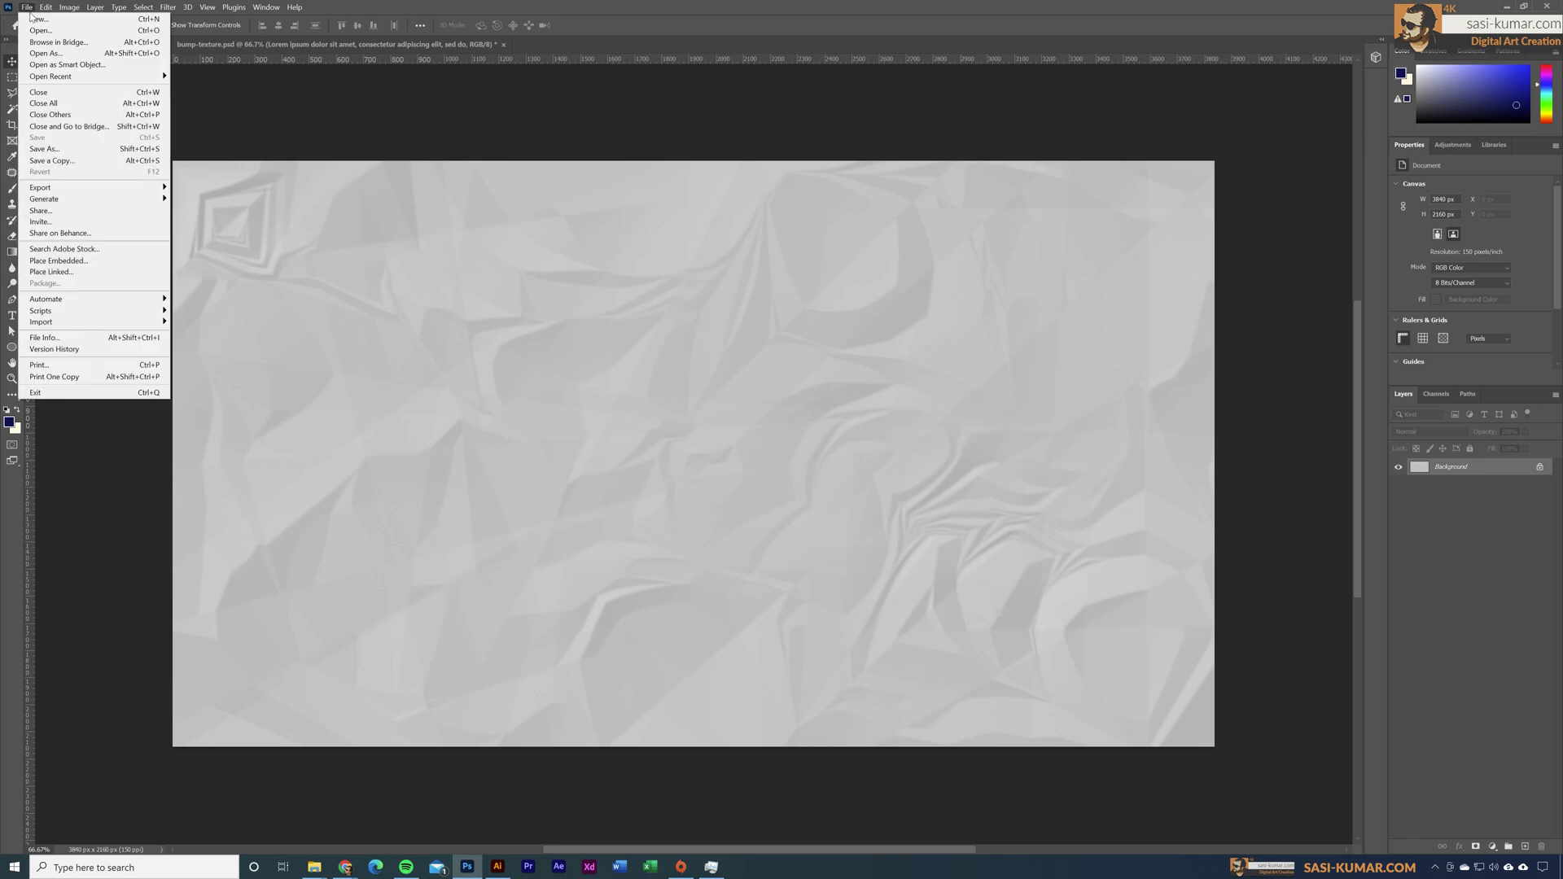
left_click(107, 261)
left_click(755, 599)
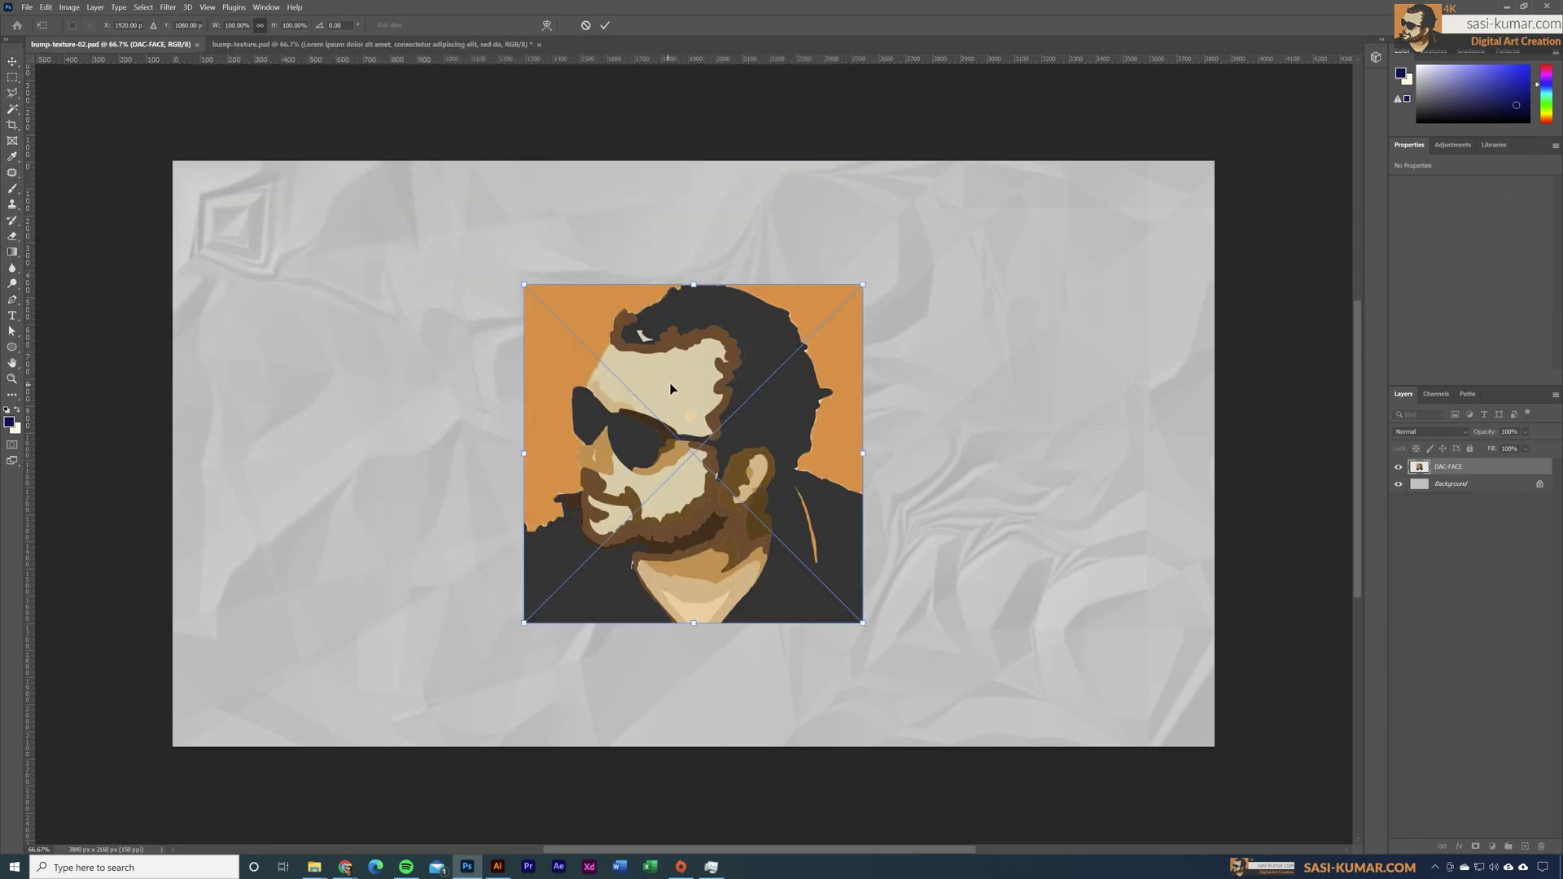
left_click_drag(701, 455, 870, 482)
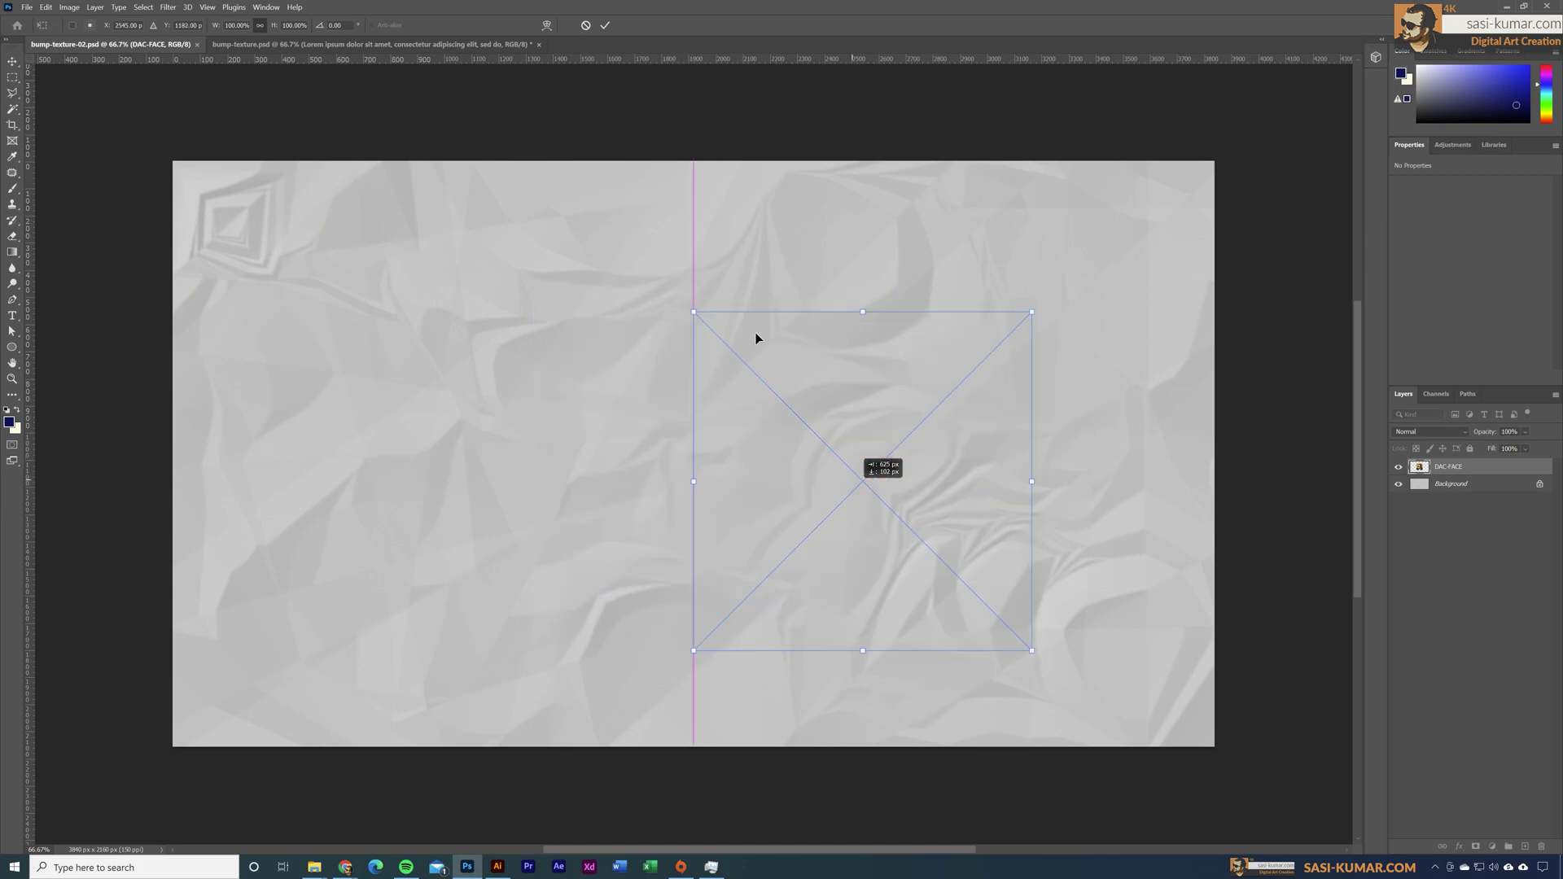
left_click(606, 27)
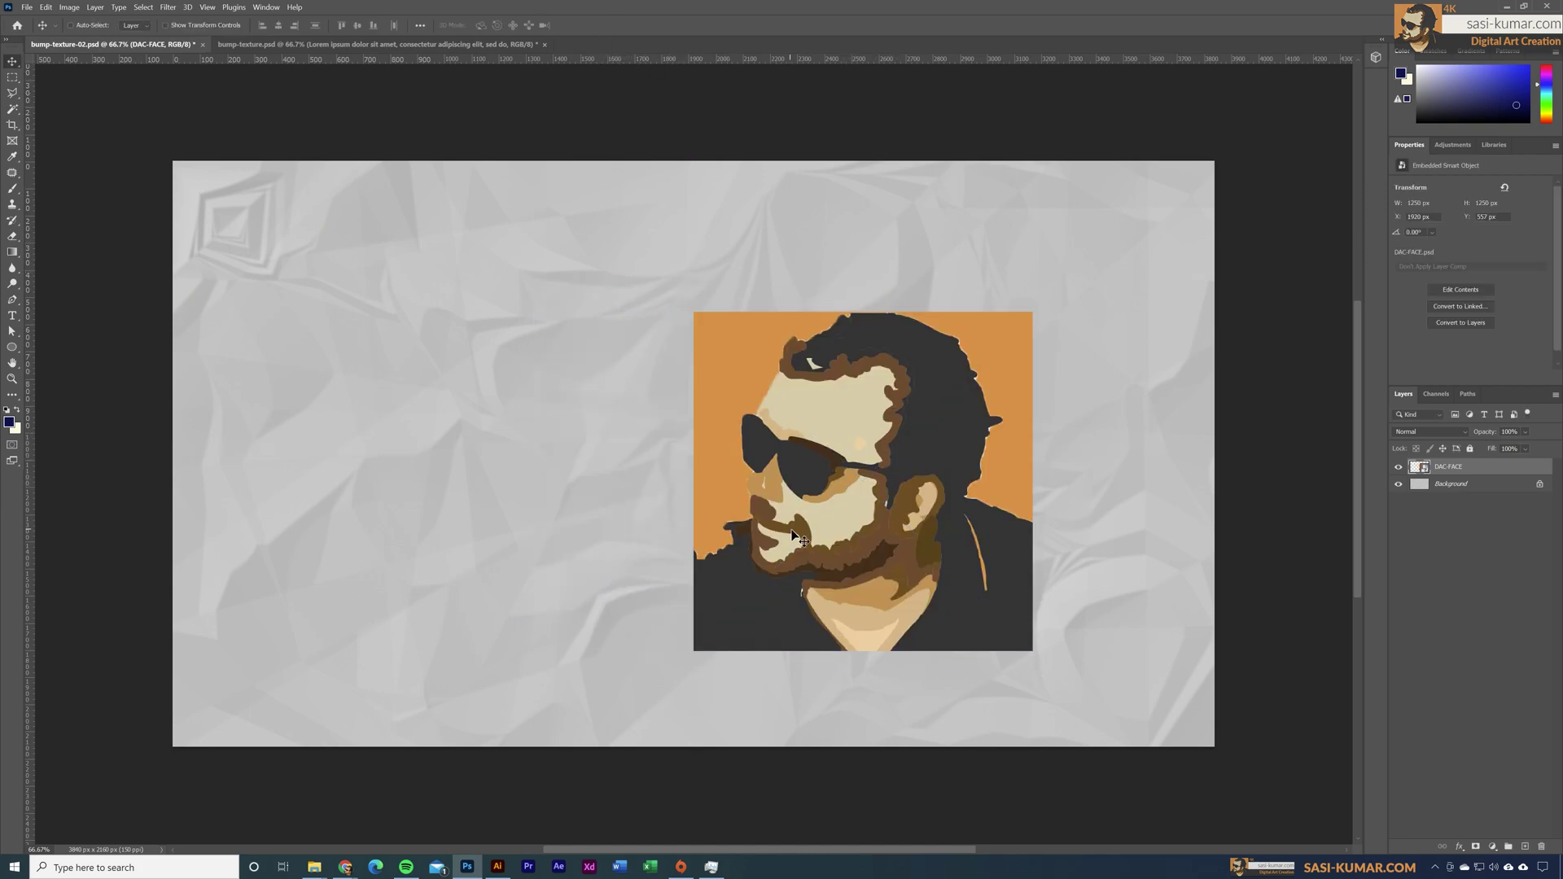
- Apply Displace to the face with default scales and bump-texture-02.psd as the map
left_click(169, 8)
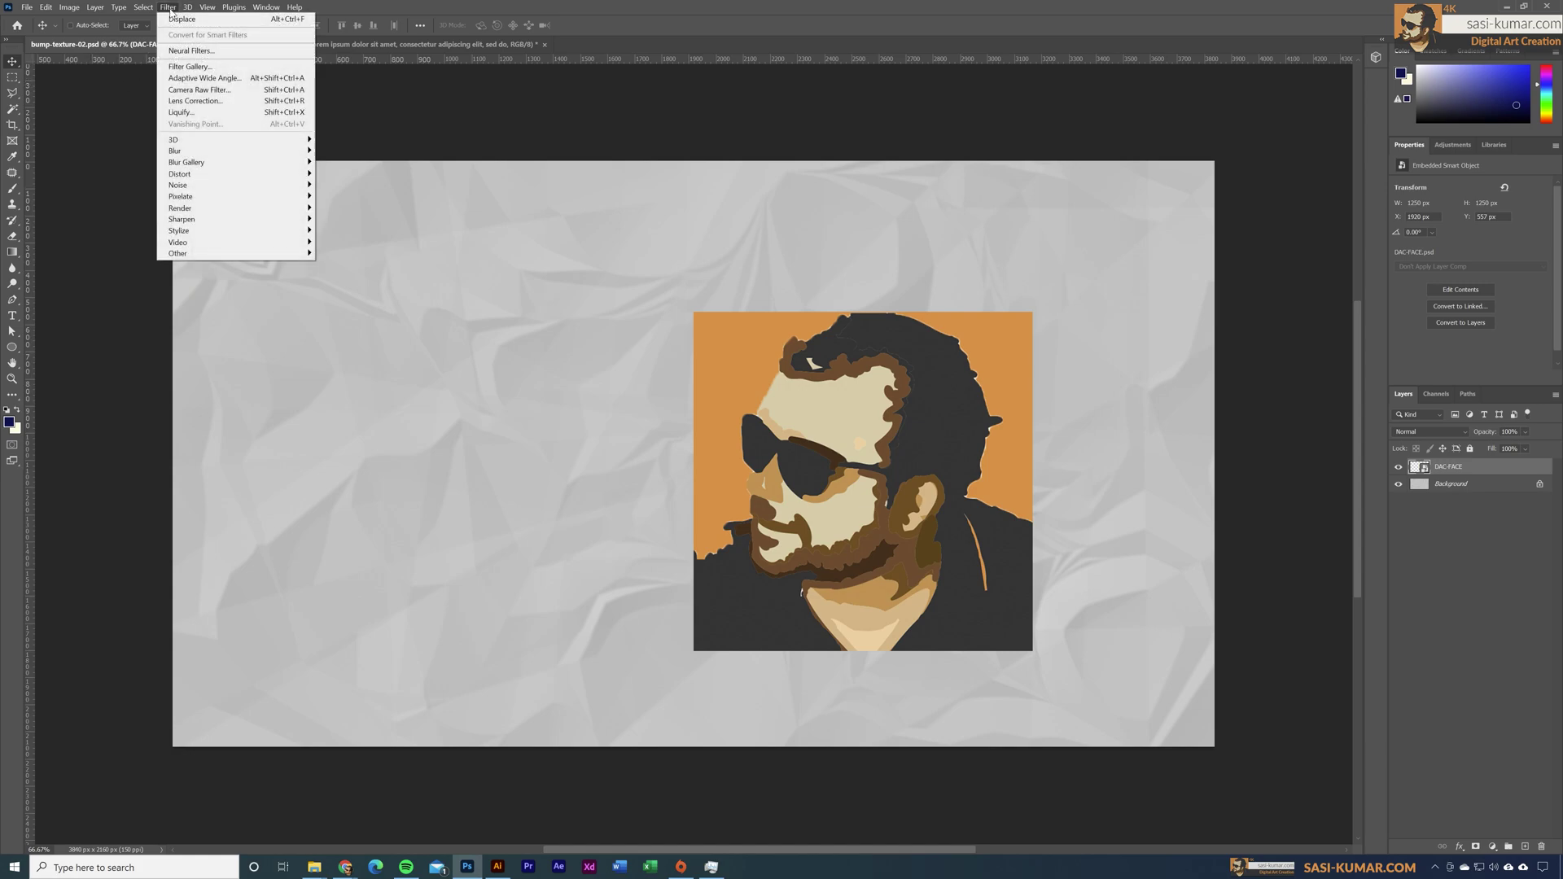
mouse_move(302, 173)
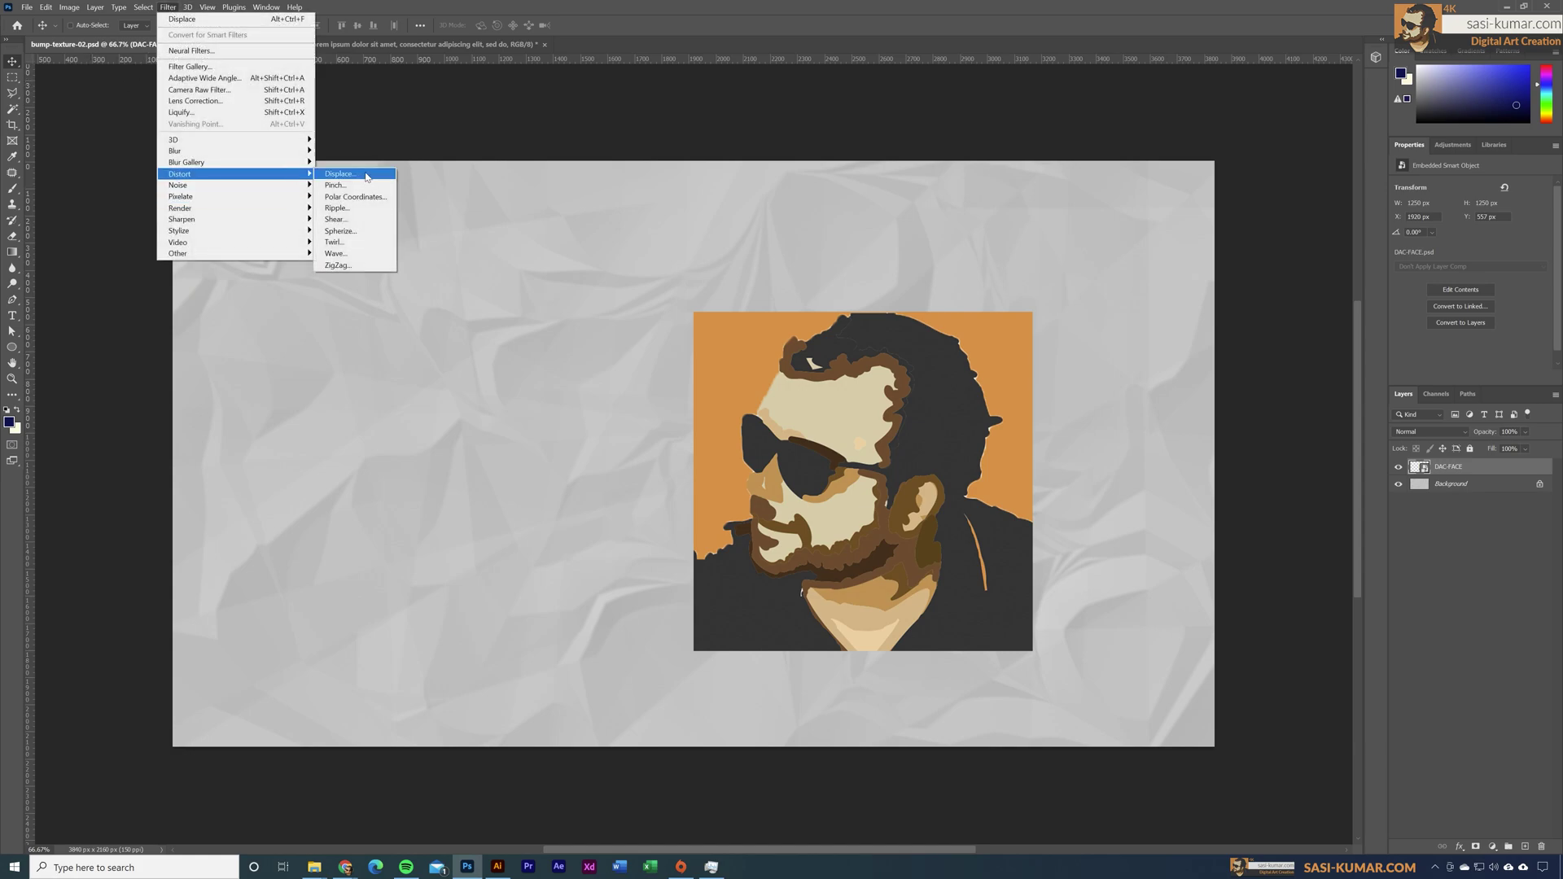
left_click(365, 174)
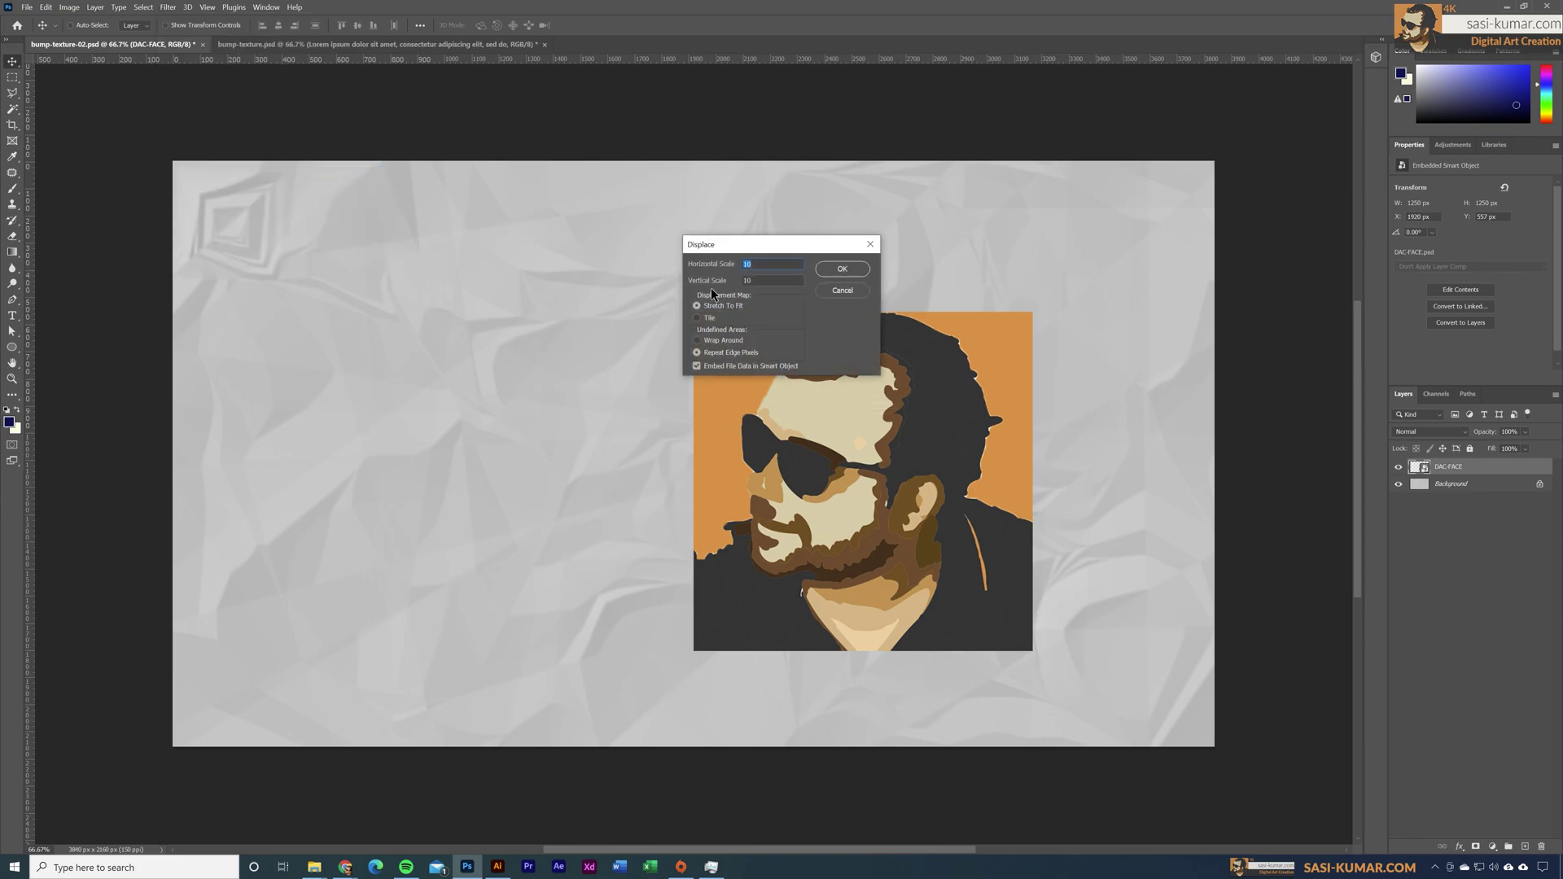
left_click(838, 268)
left_click(623, 147)
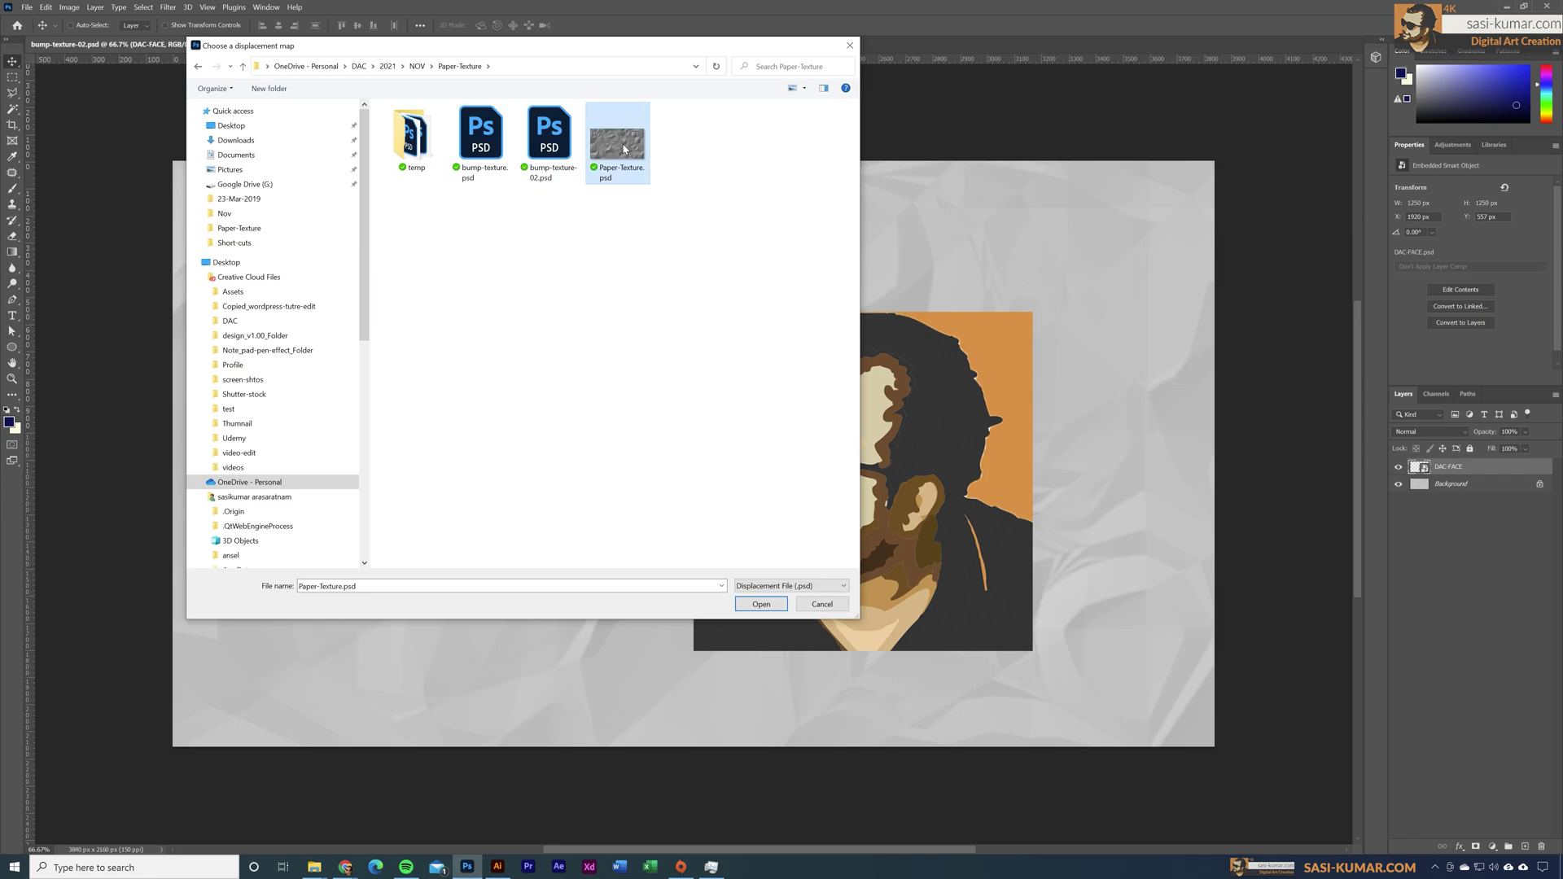
left_click(542, 175)
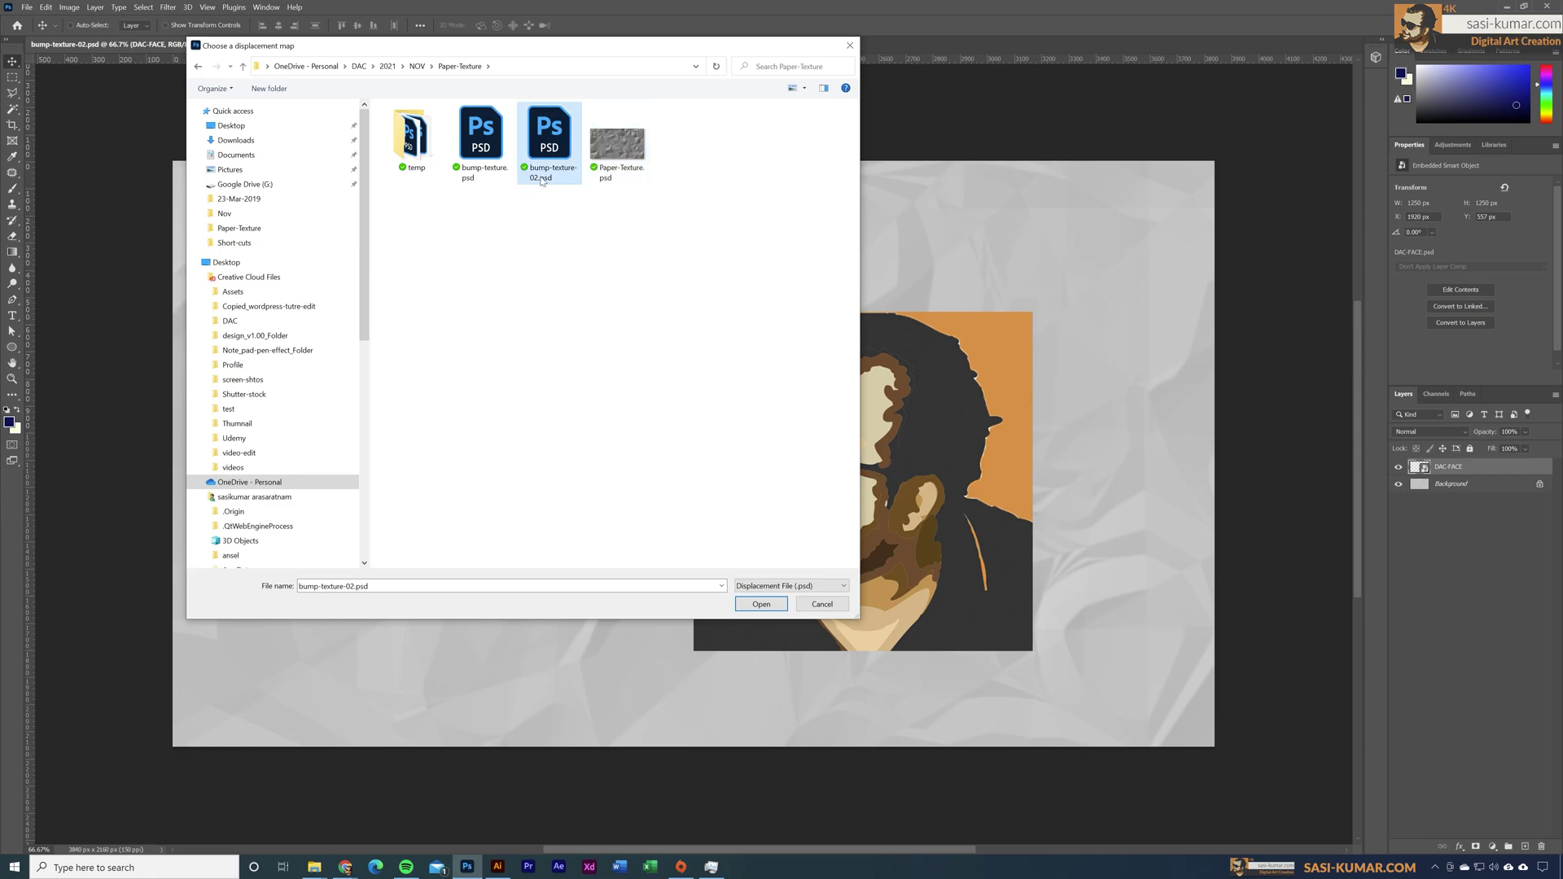
left_click(762, 604)
key("ctrl+plus")
key("ctrl+plus")
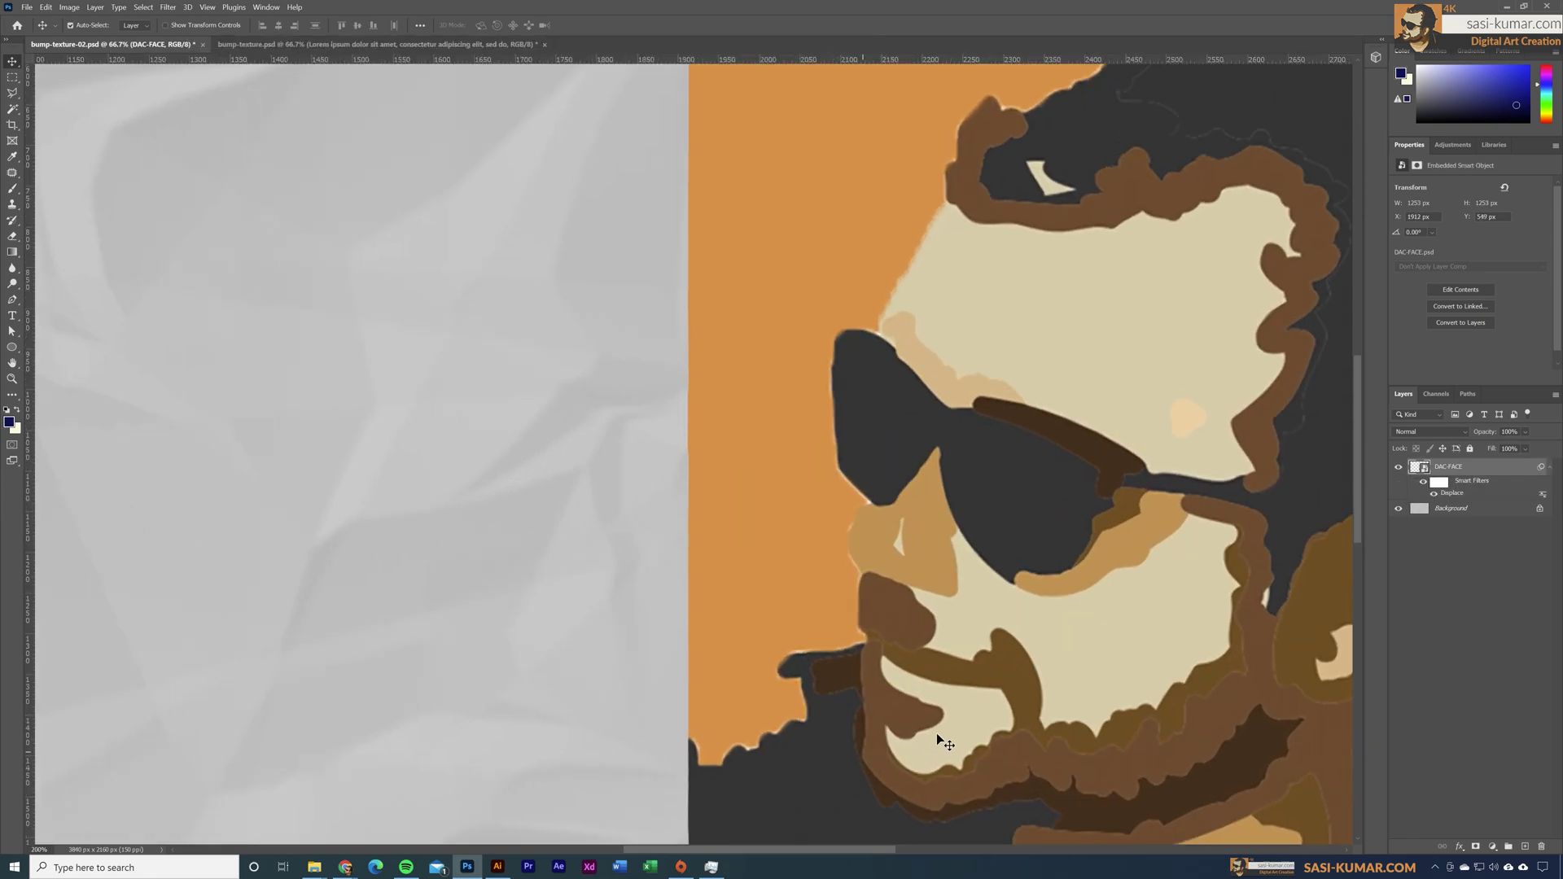
left_click_drag(936, 733, 573, 269)
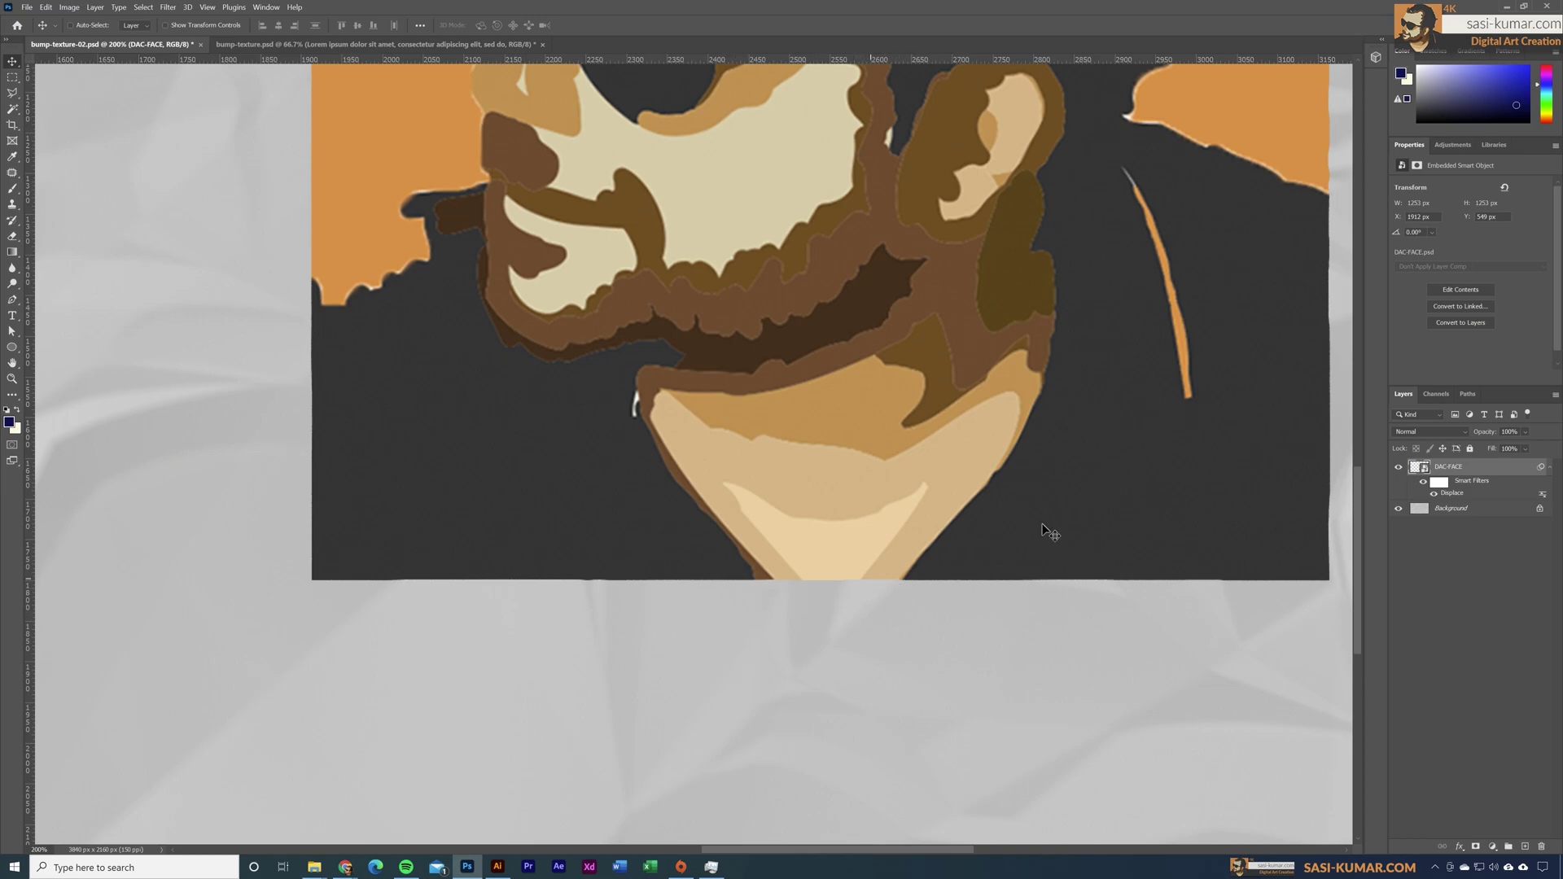
- Change the face's Displace smart filter to horizontal scale 25, reusing bump-texture-02.psd as map
double_click(1453, 493)
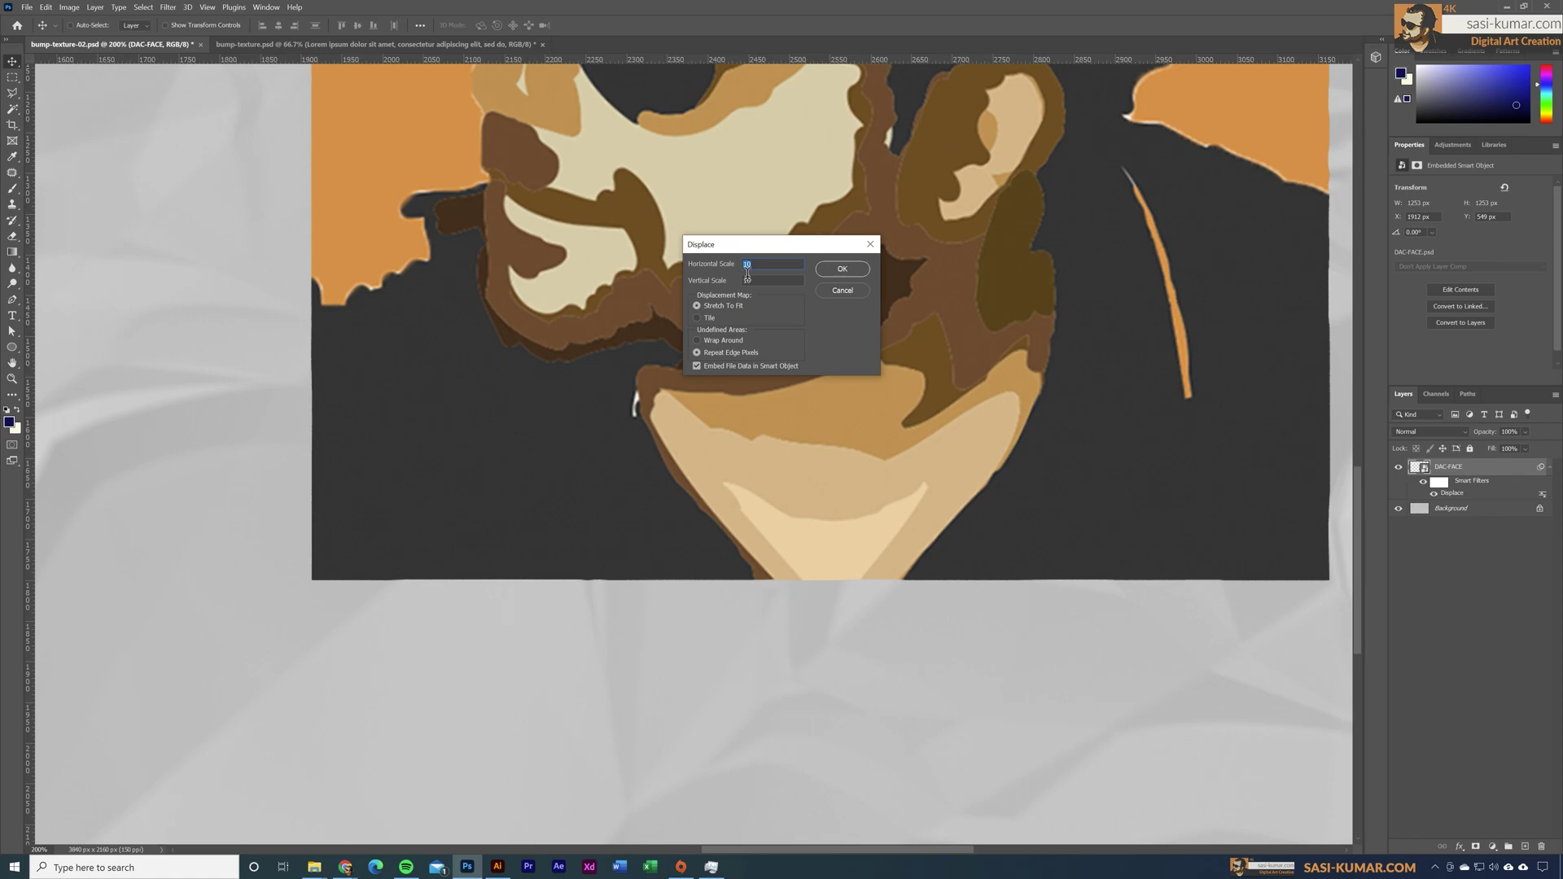
type("25")
left_click(840, 272)
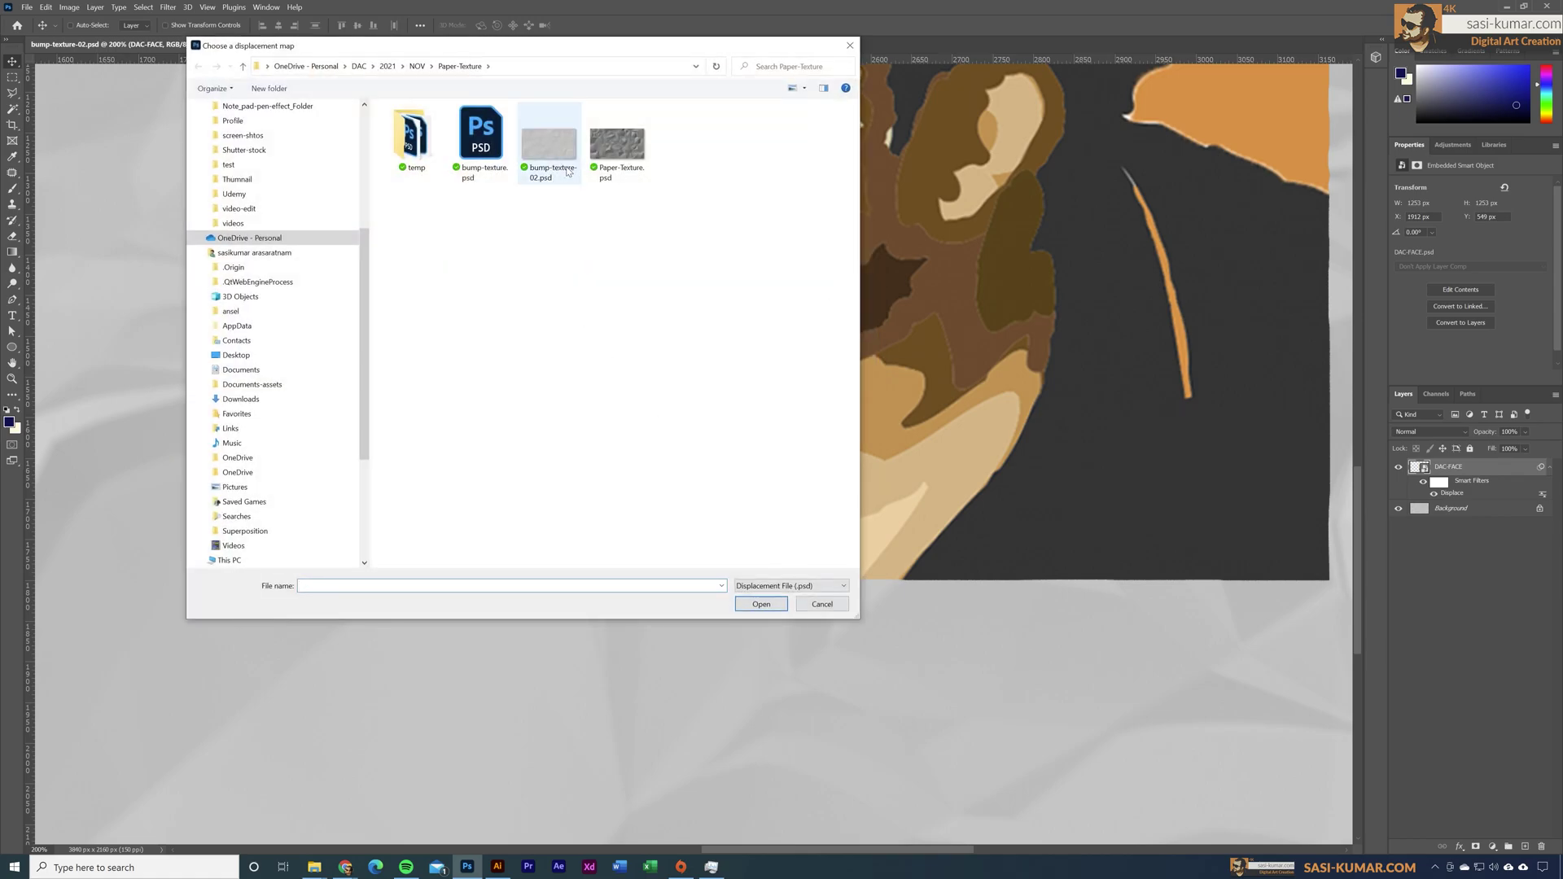
left_click(552, 150)
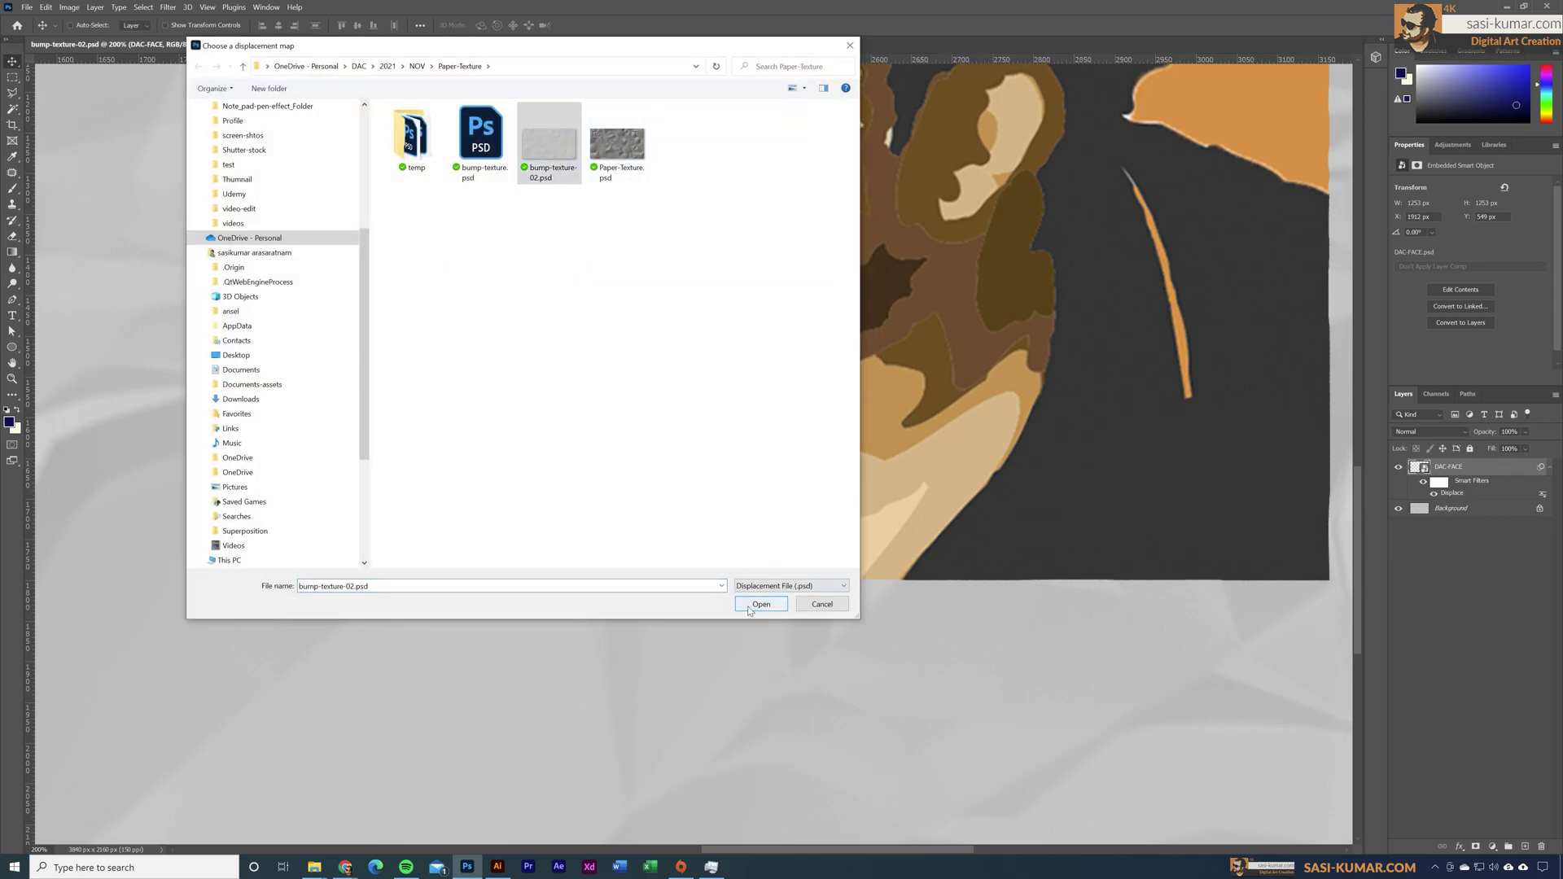
left_click(753, 607)
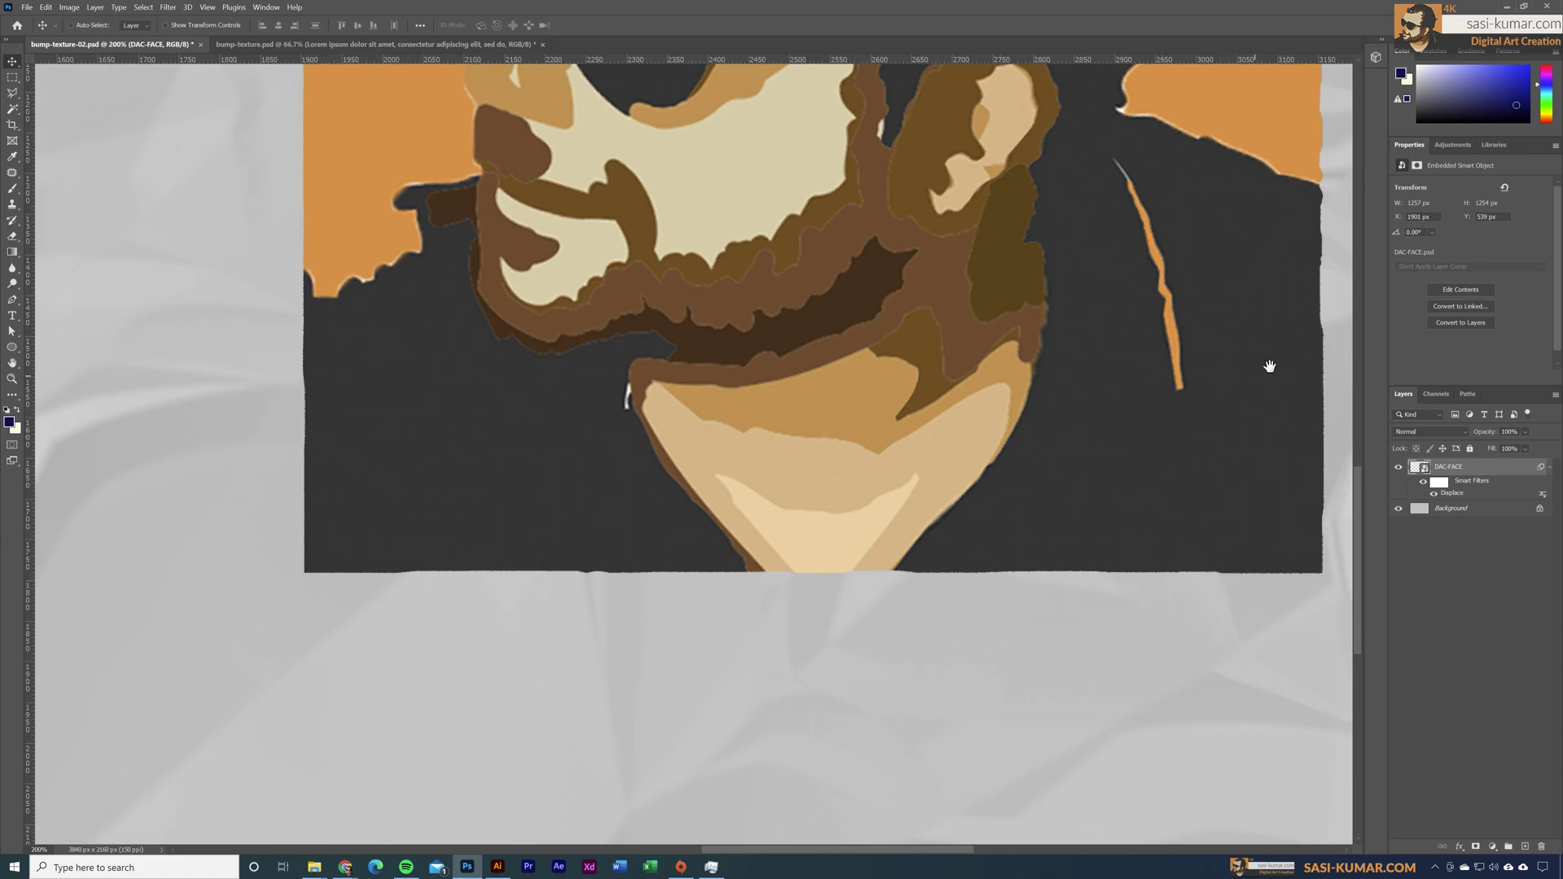
- Switch the DAC-FACE layer from Normal to Multiply, checking the creases at 100% and 50%
left_click_drag(1267, 363, 875, 724)
left_click_drag(908, 203, 1031, 723)
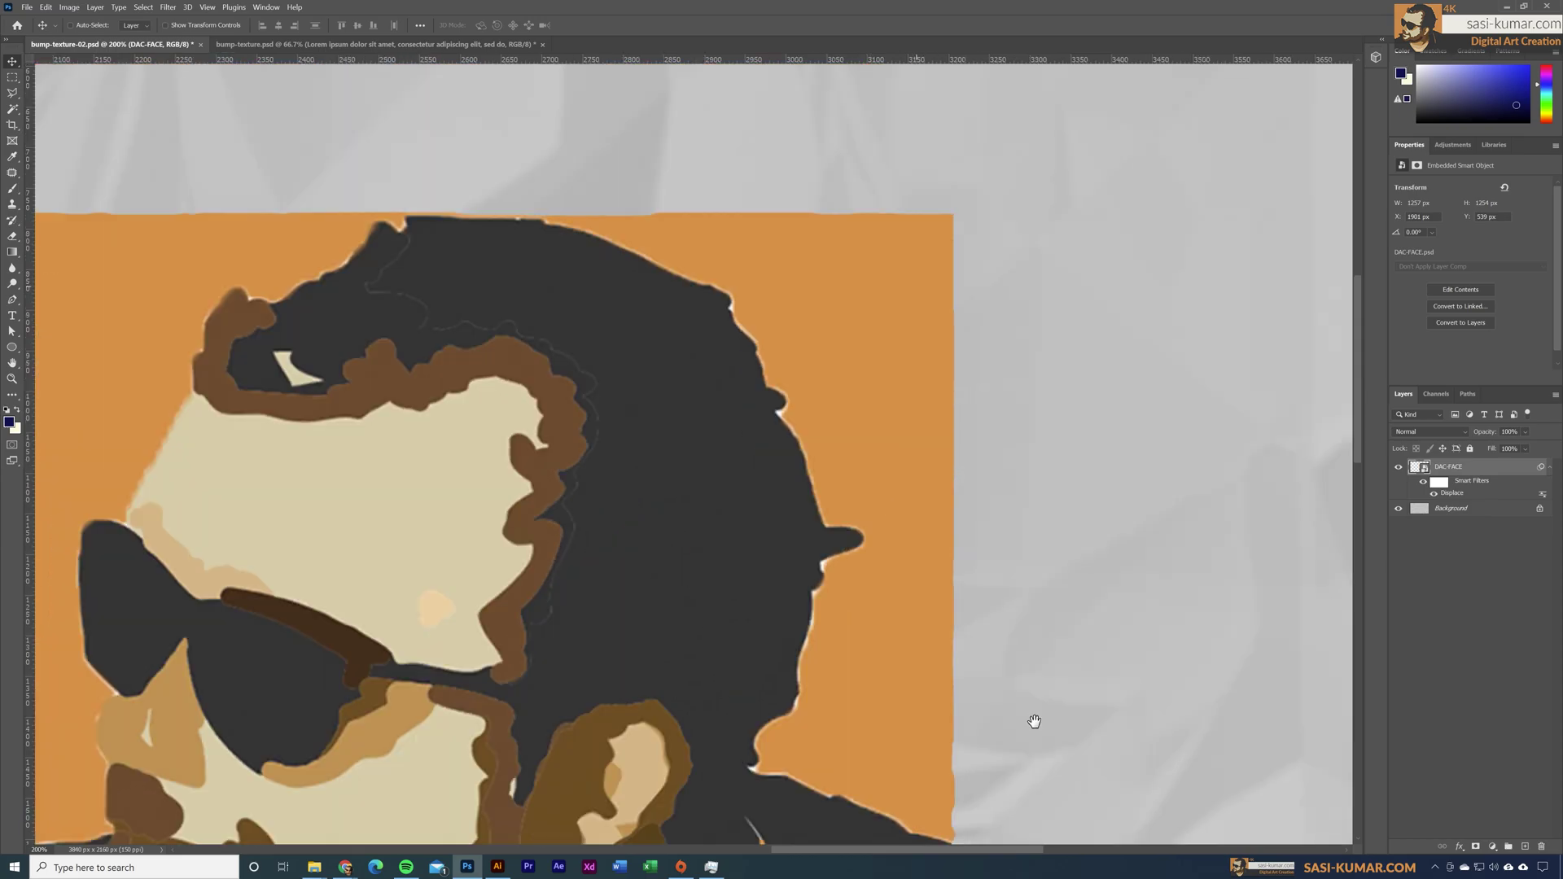
scroll(559, 377, "down", 3)
scroll(559, 376, "left", 5)
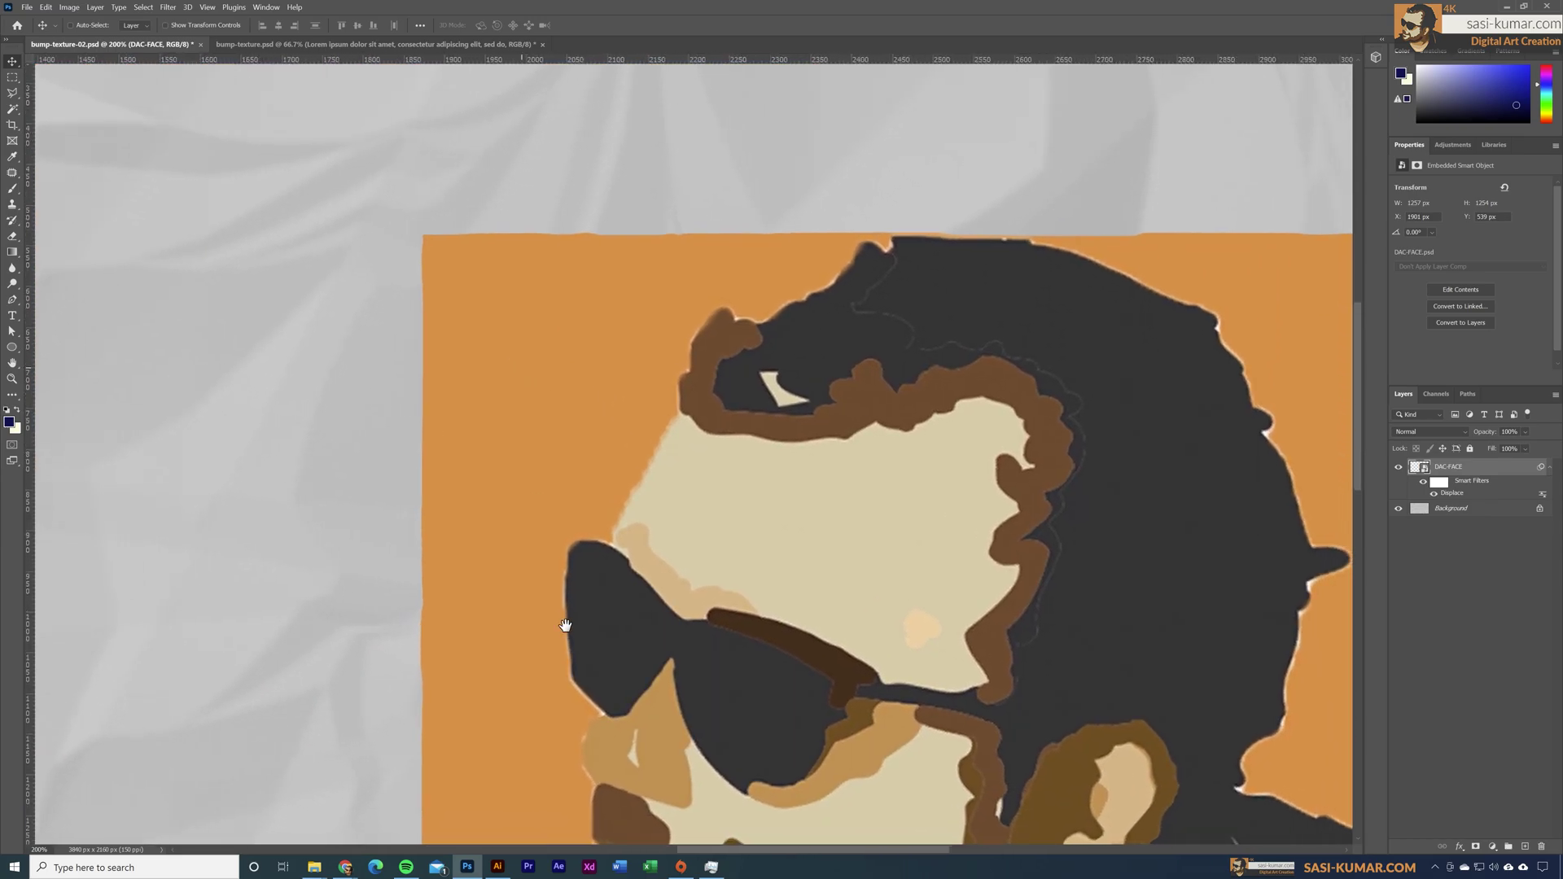
key("ctrl+minus")
key("ctrl+minus")
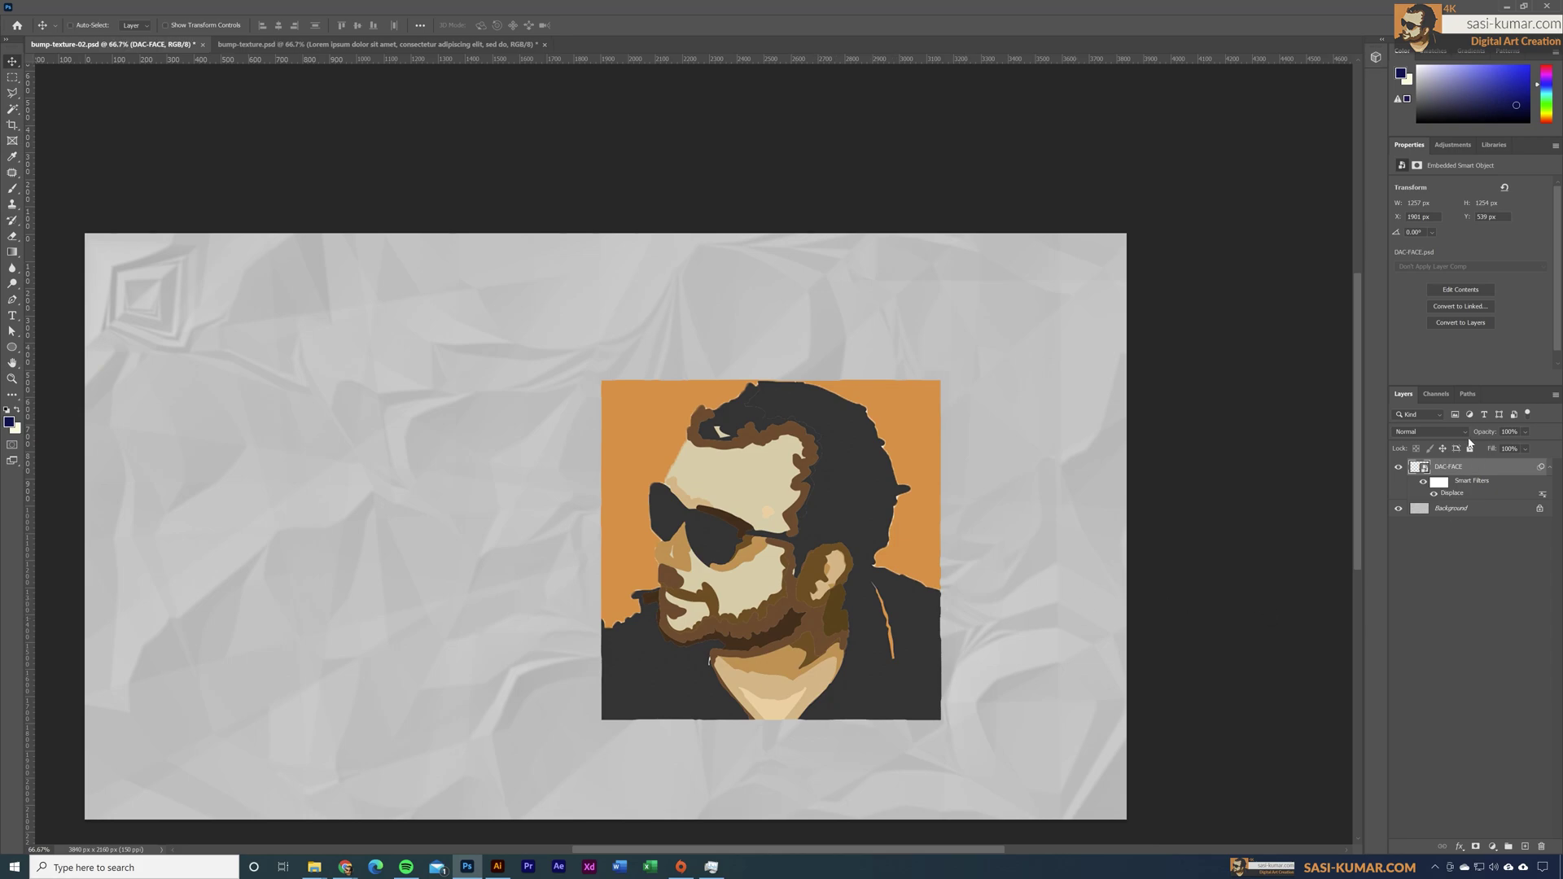
left_click(1428, 434)
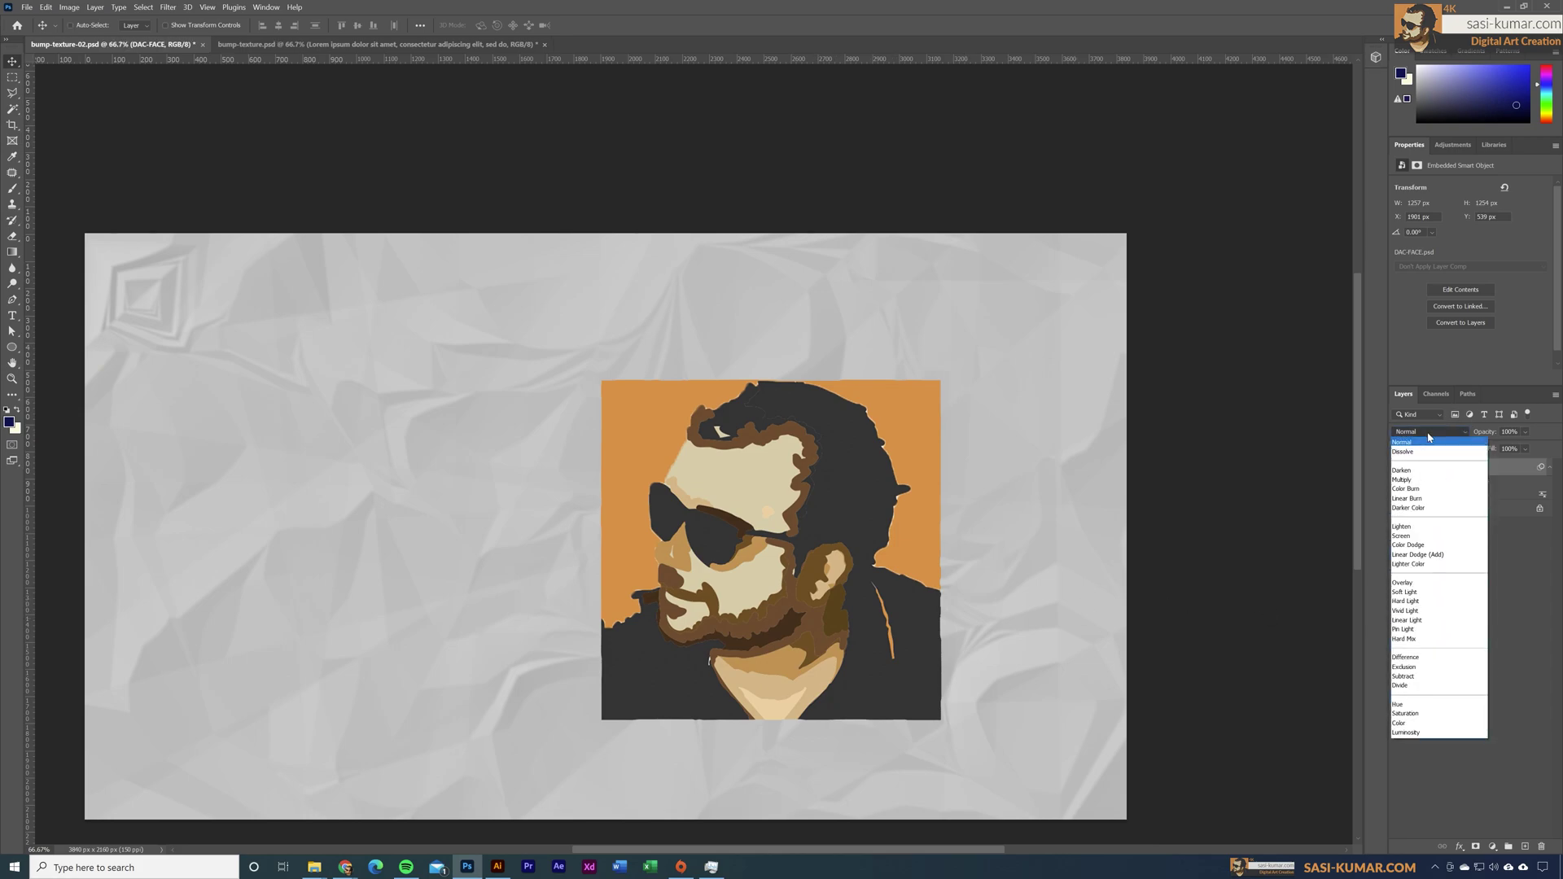
left_click(1433, 480)
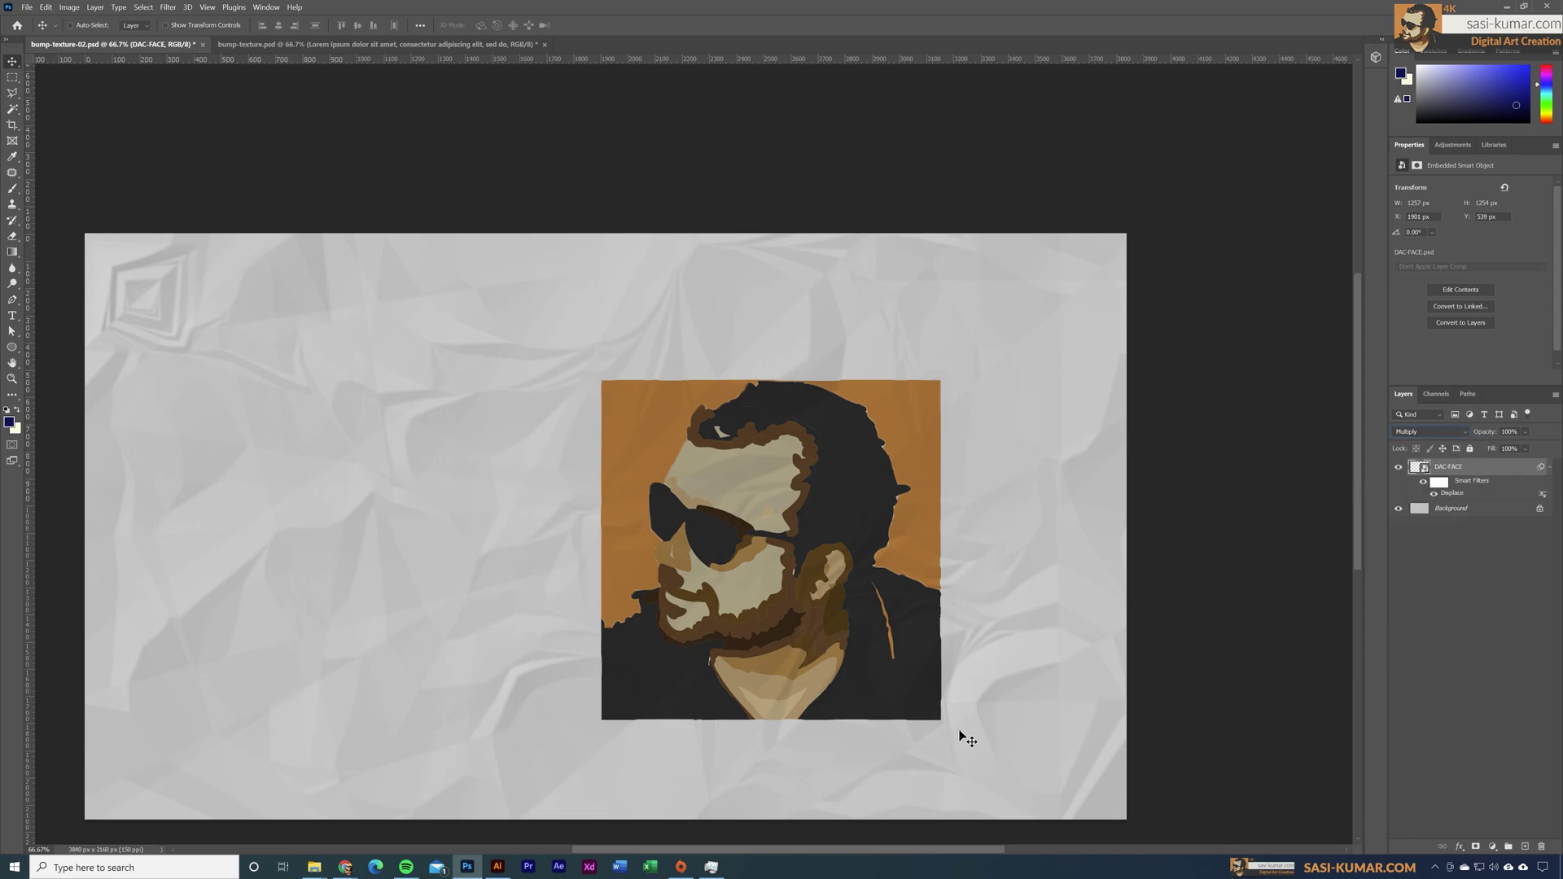
key("ctrl+plus")
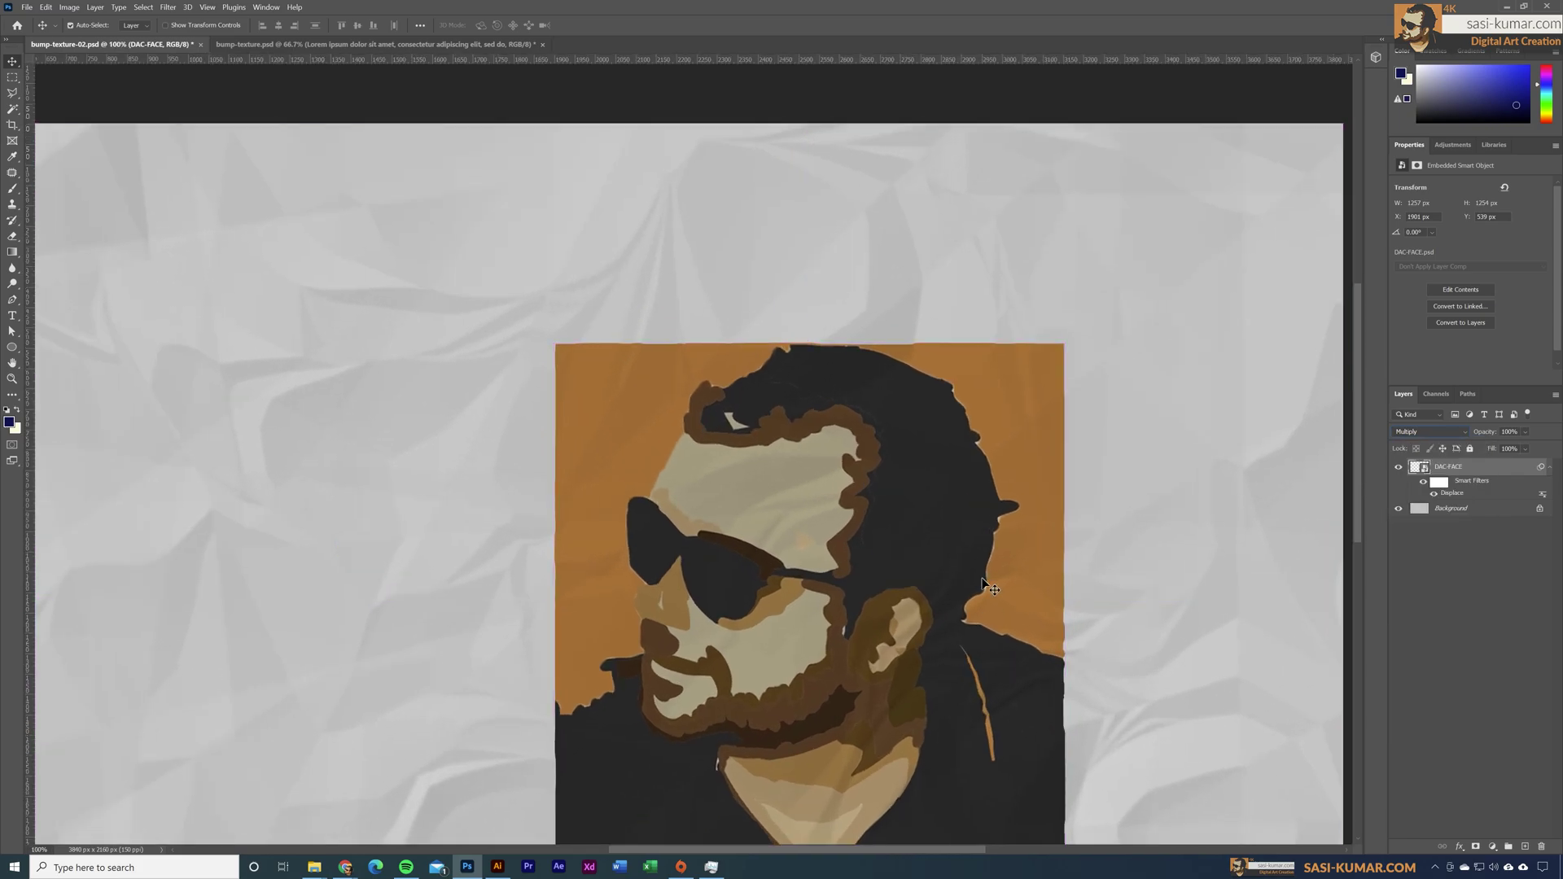
scroll(1083, 334, "down", 3)
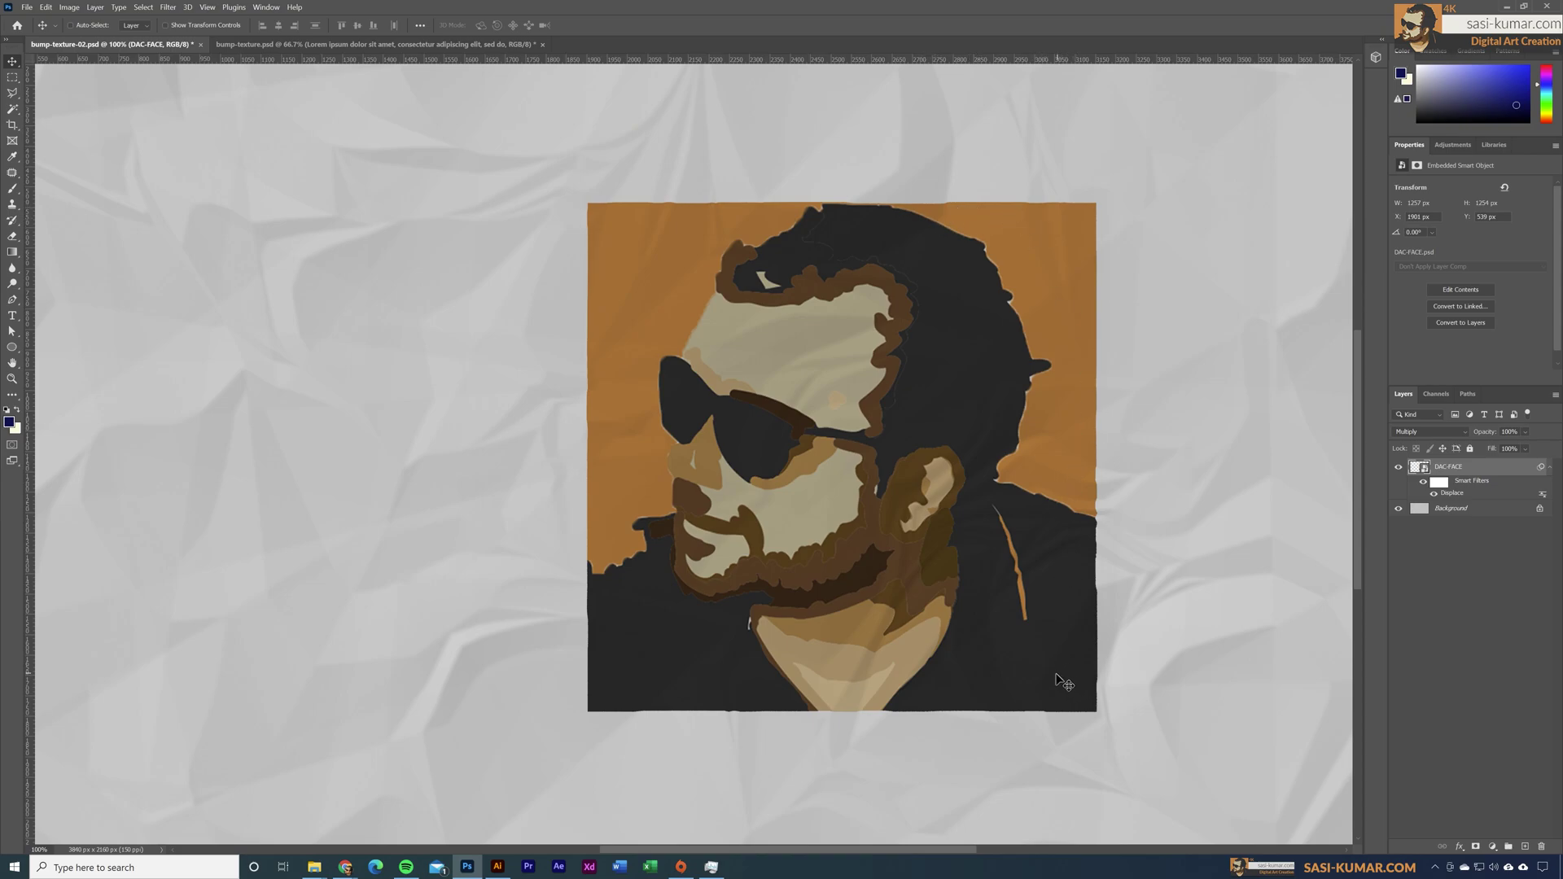
key("ctrl")
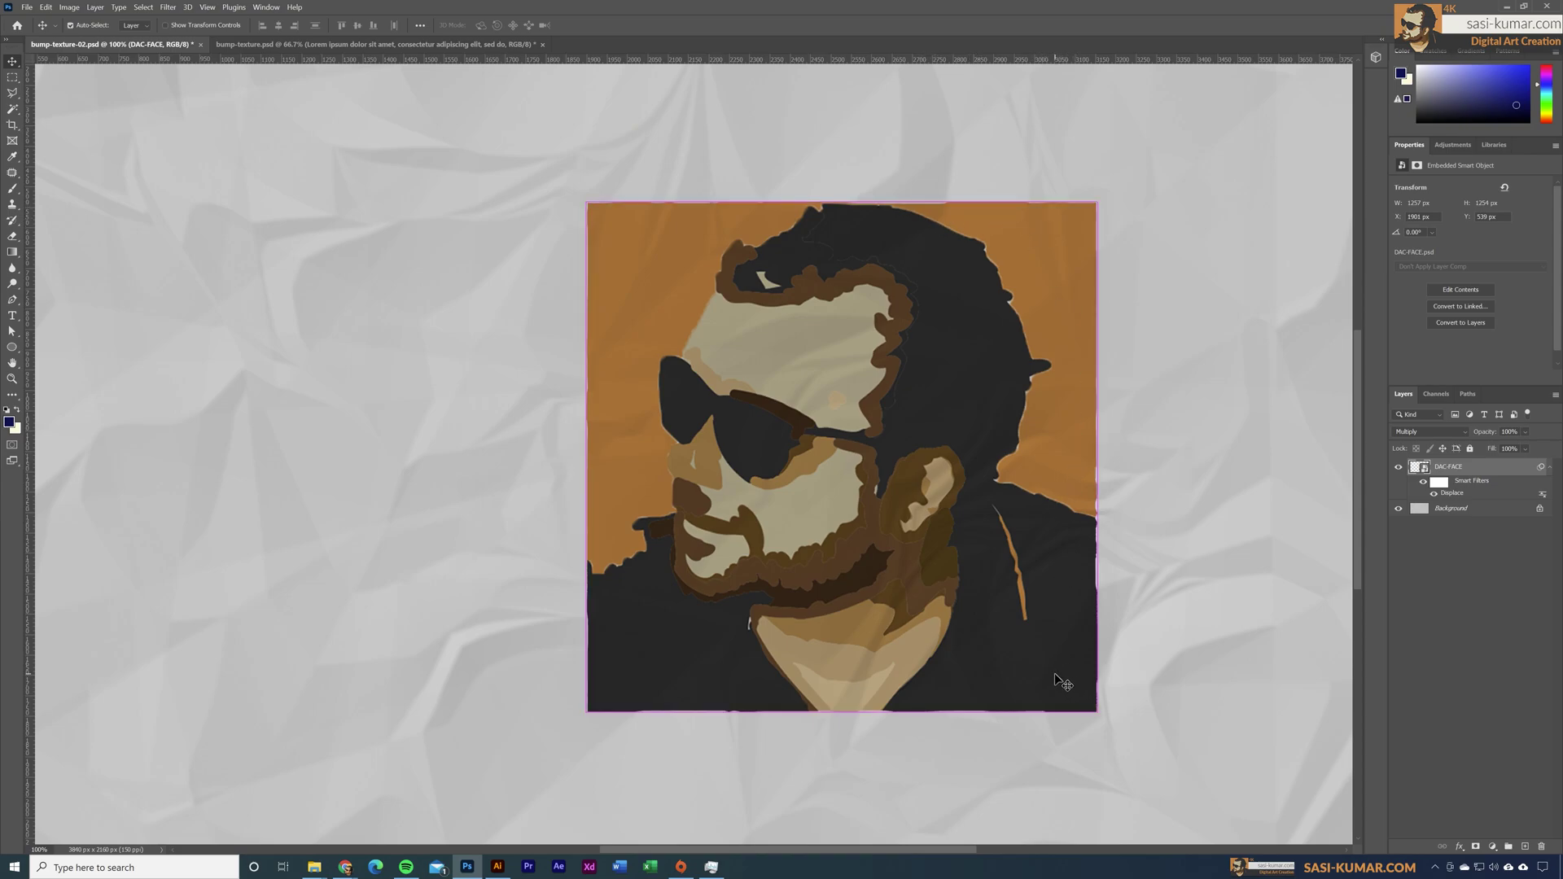
key("ctrl+minus")
left_click_drag(914, 576, 962, 593)
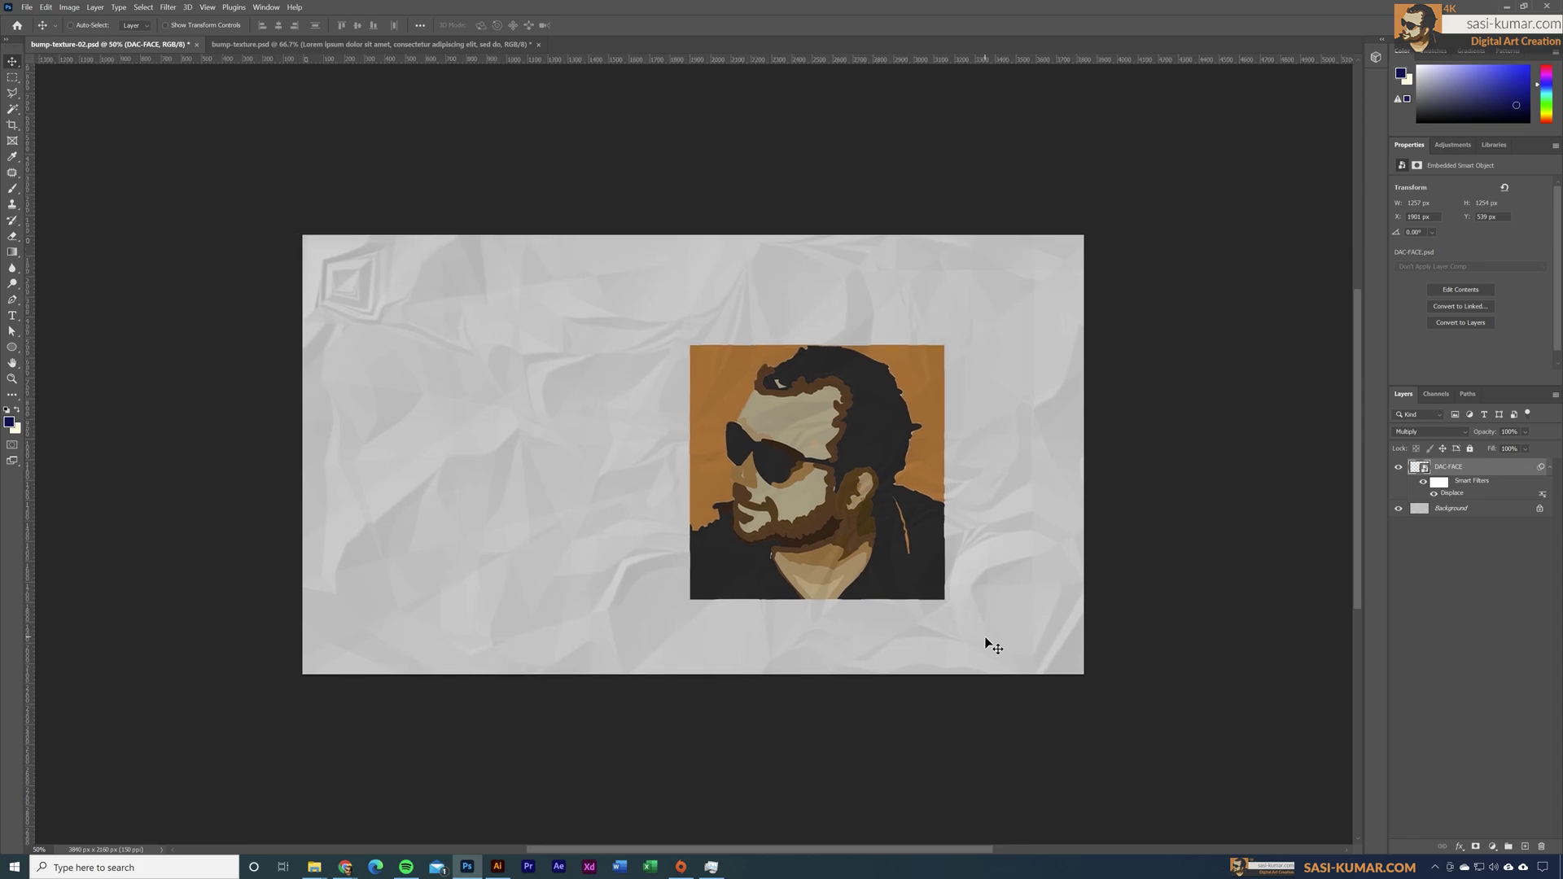